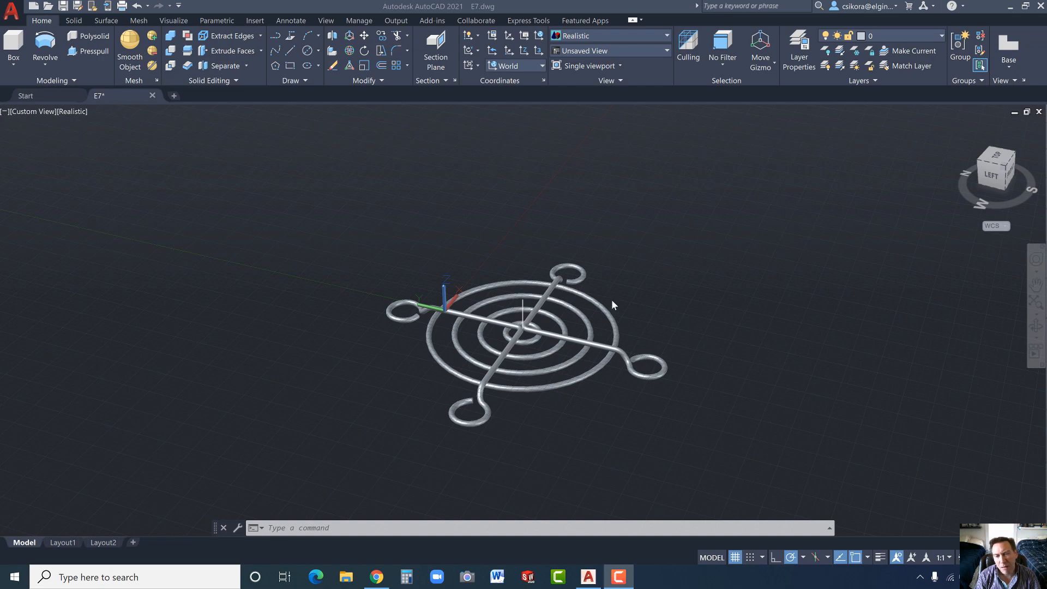
- Examine the finished wire guard model from several angles, including its concentric rings, crossing rods and bent end loops
click(622, 293)
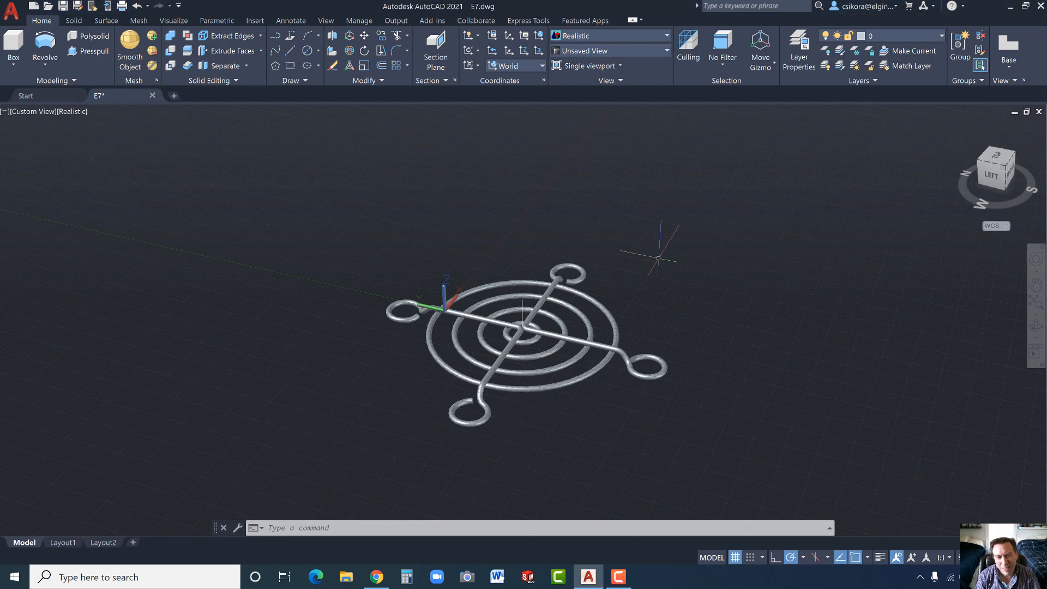
shift+middle_drag(623, 280, 709, 272)
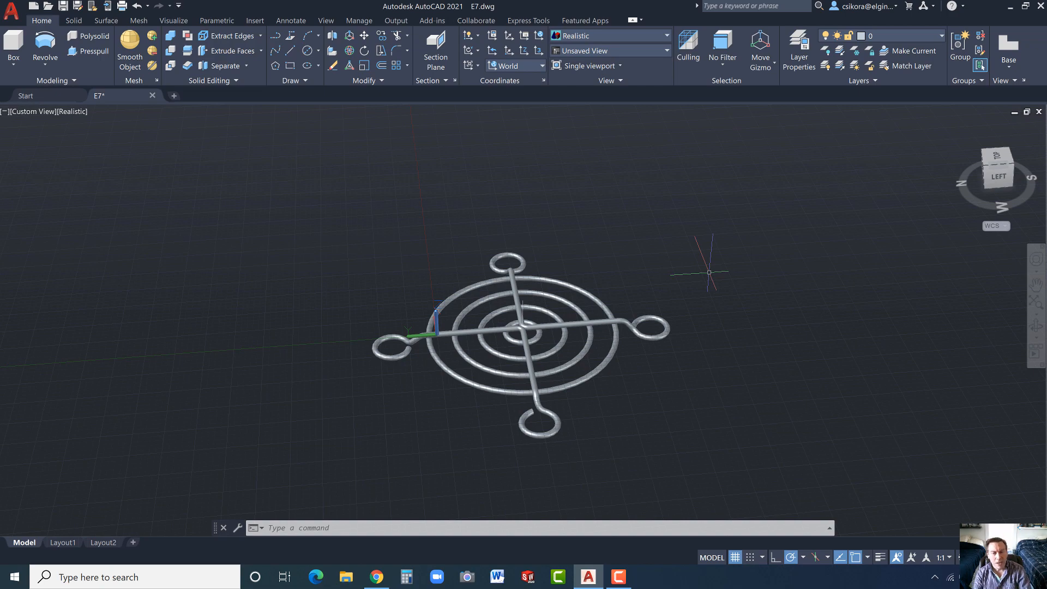
scroll(665, 333, up, 3)
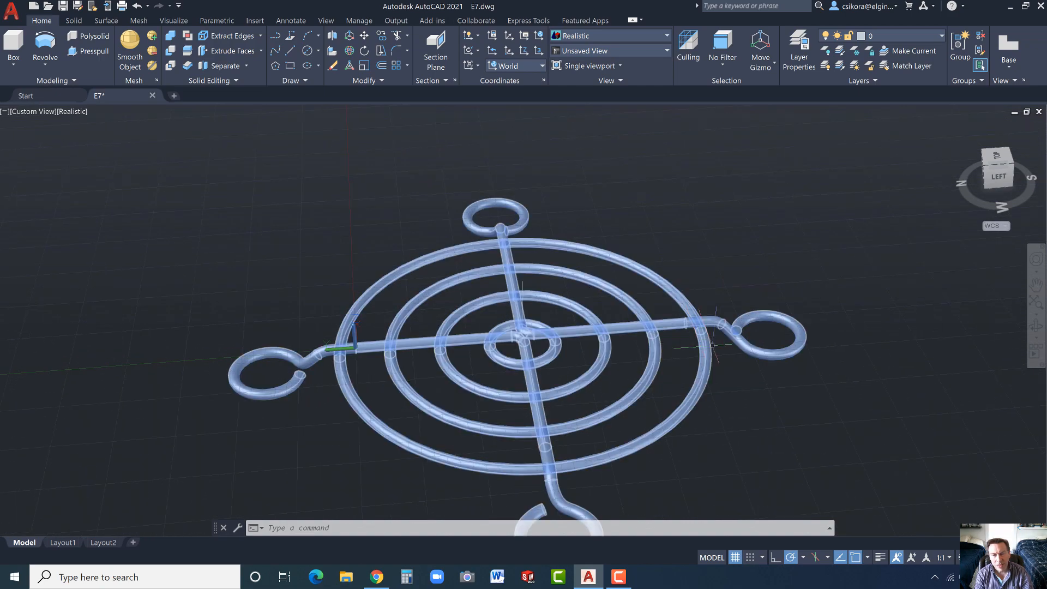
shift+middle_drag(712, 345, 692, 313)
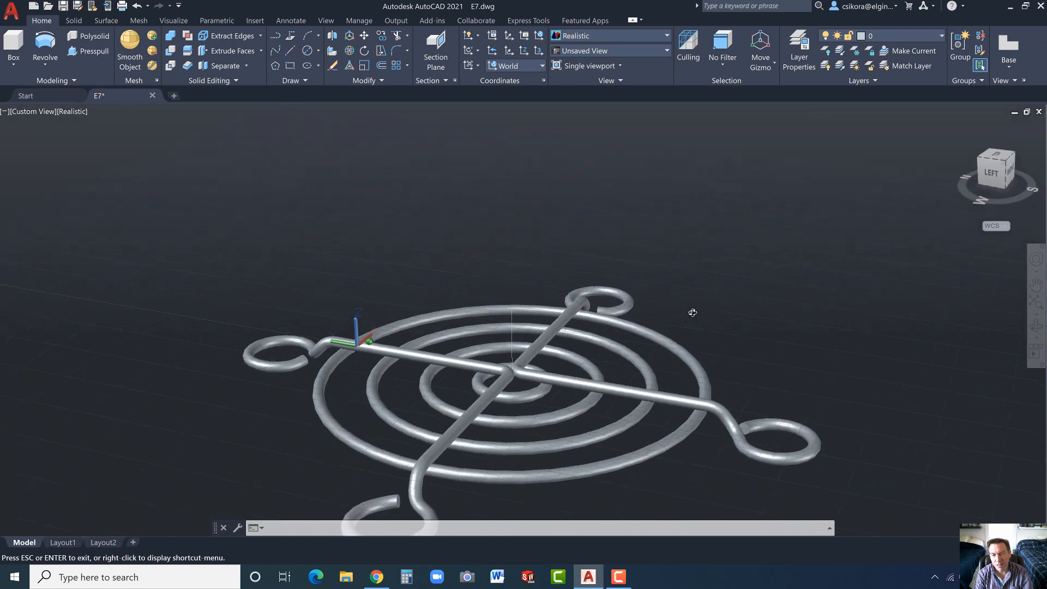
key(Escape)
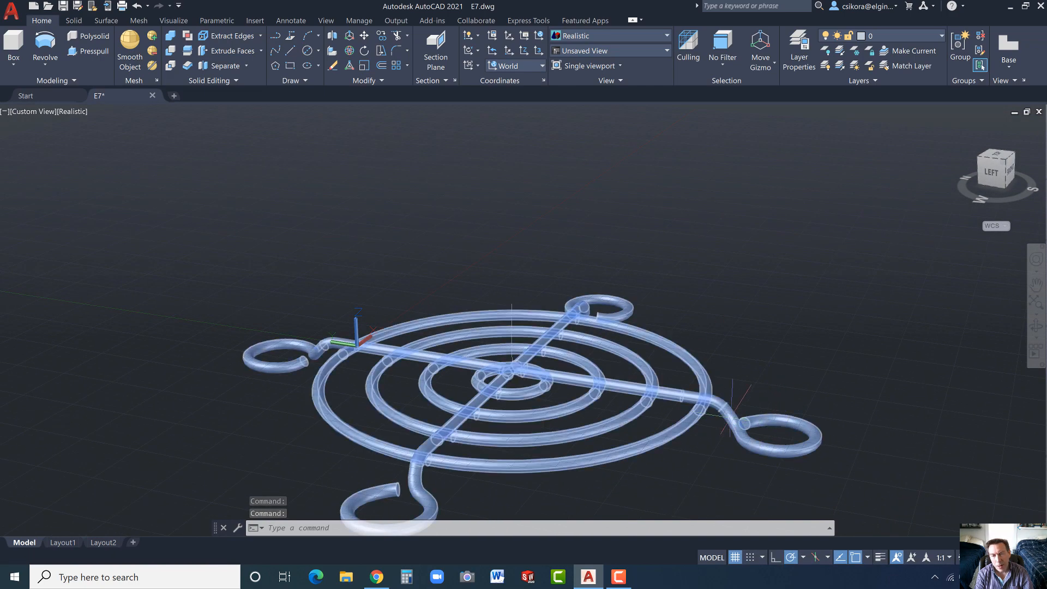
scroll(764, 432, up, 2)
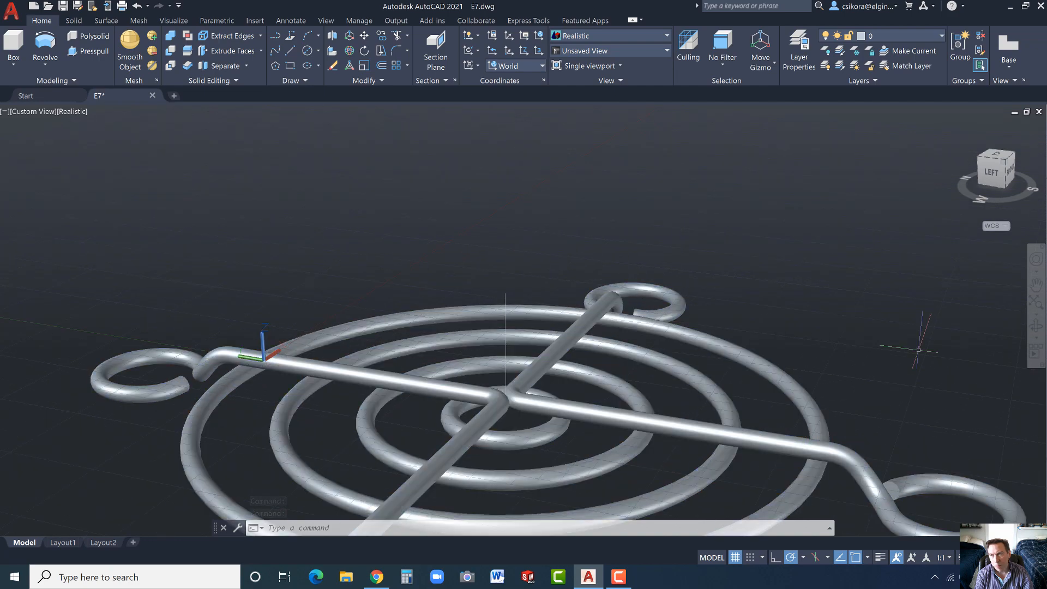
middle_drag(894, 344, 619, 206)
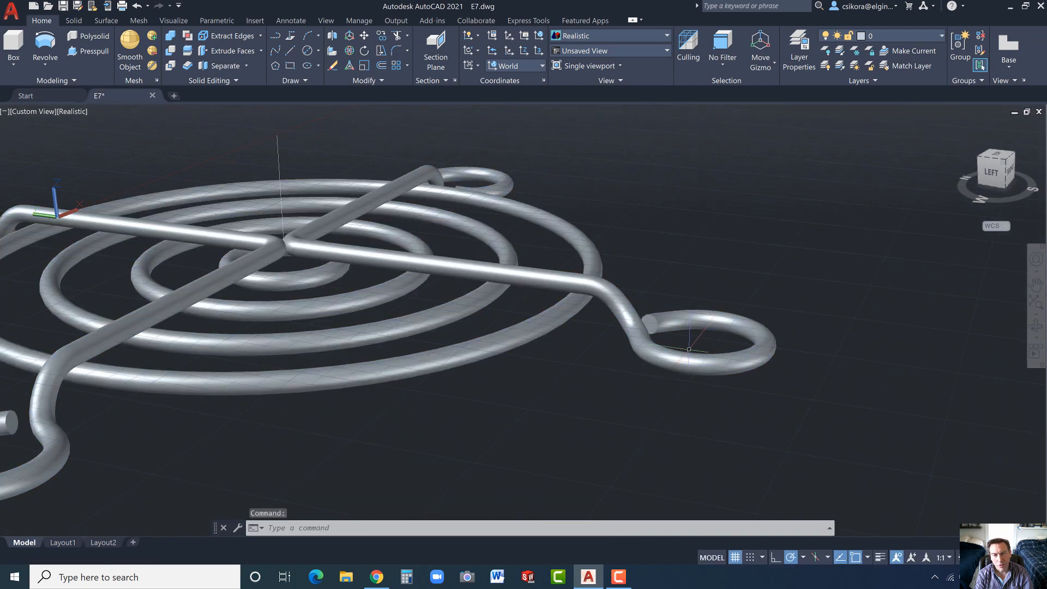
shift+middle_drag(690, 346, 789, 360)
scroll(787, 324, down, 2)
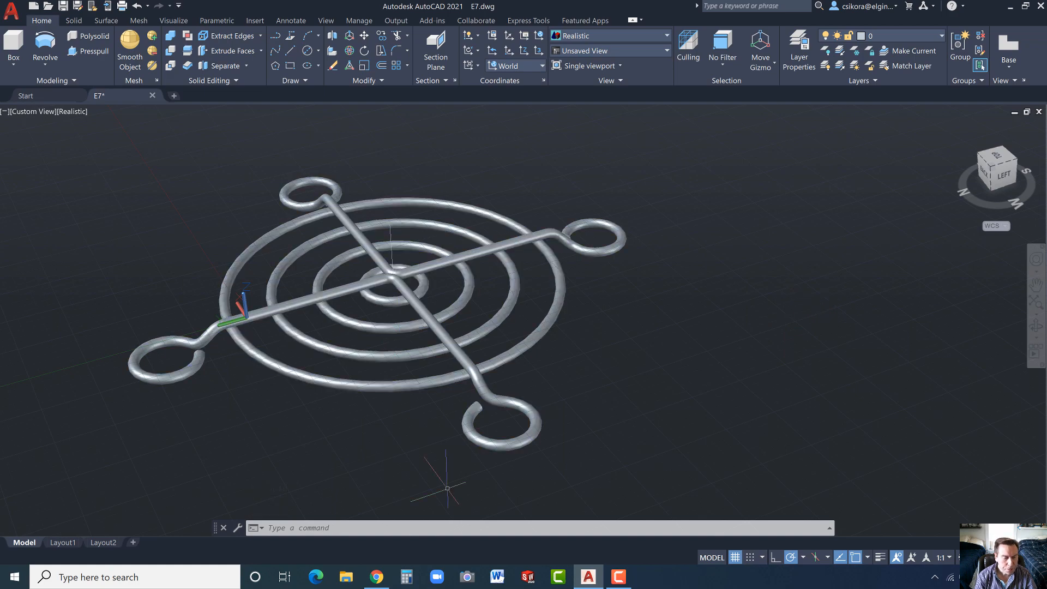
- Switch to Chrome and view the Instructional Manuals page on the vertanux1.com site
click(377, 577)
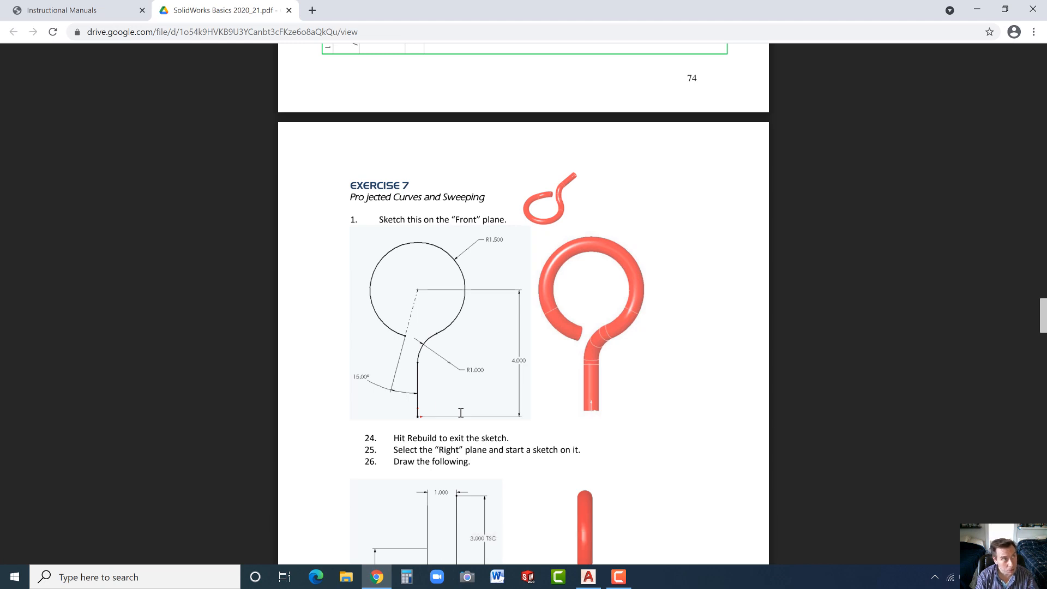
click(118, 11)
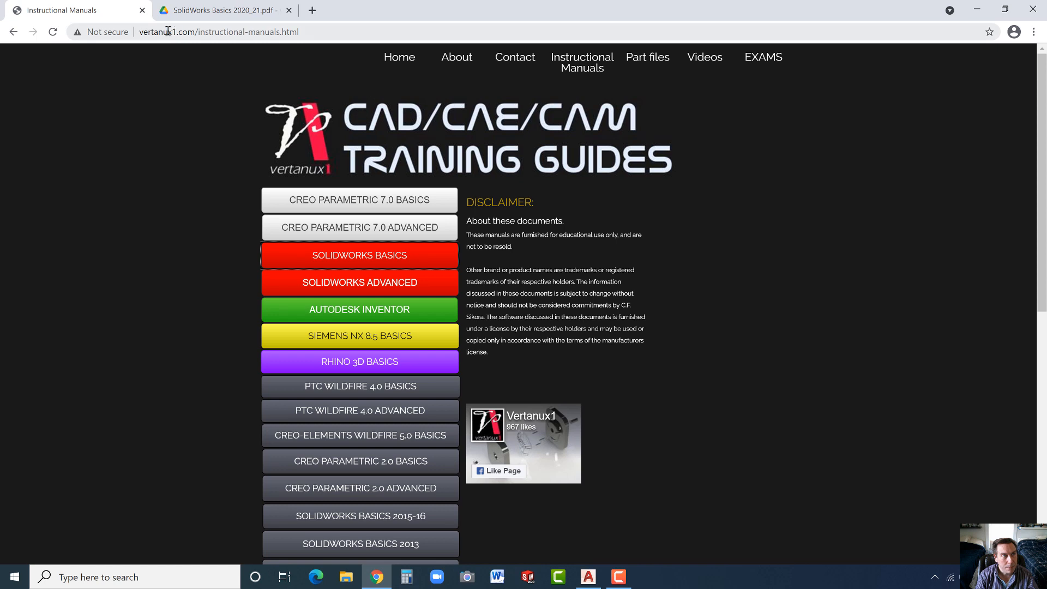
drag(168, 31, 183, 32)
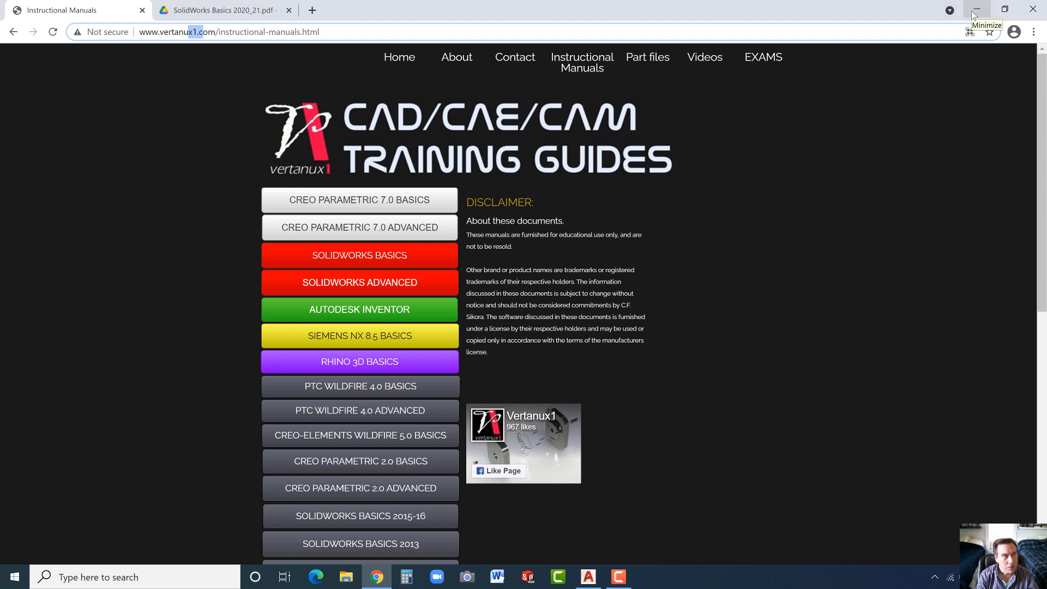
- Read the Exercise 7 front and right plane sketch dimensions in the SolidWorks Basics PDF and return to AutoCAD
click(214, 10)
scroll(657, 379, down, 5)
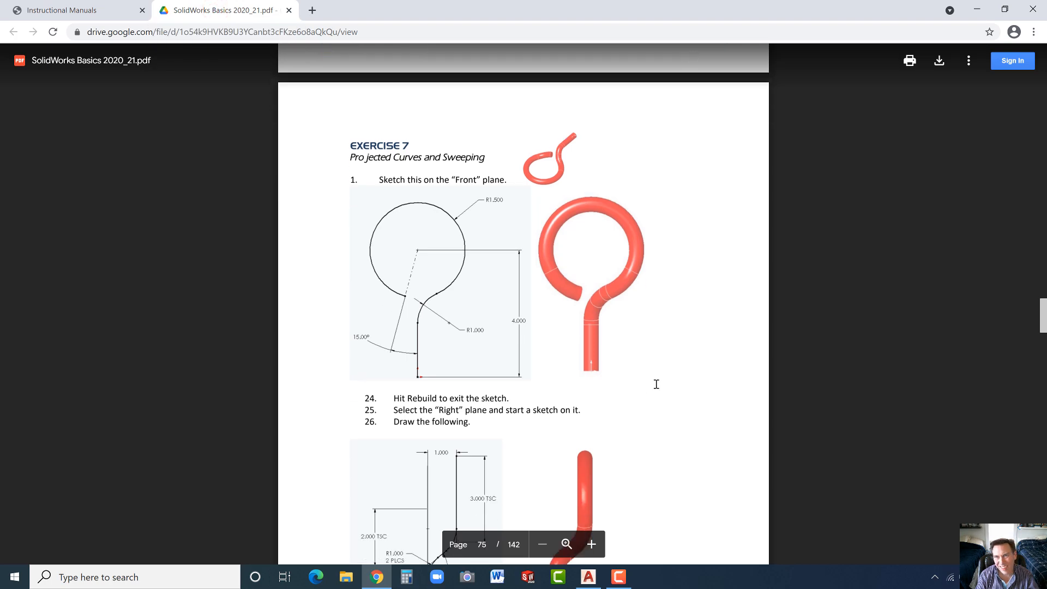
scroll(657, 379, down, 1)
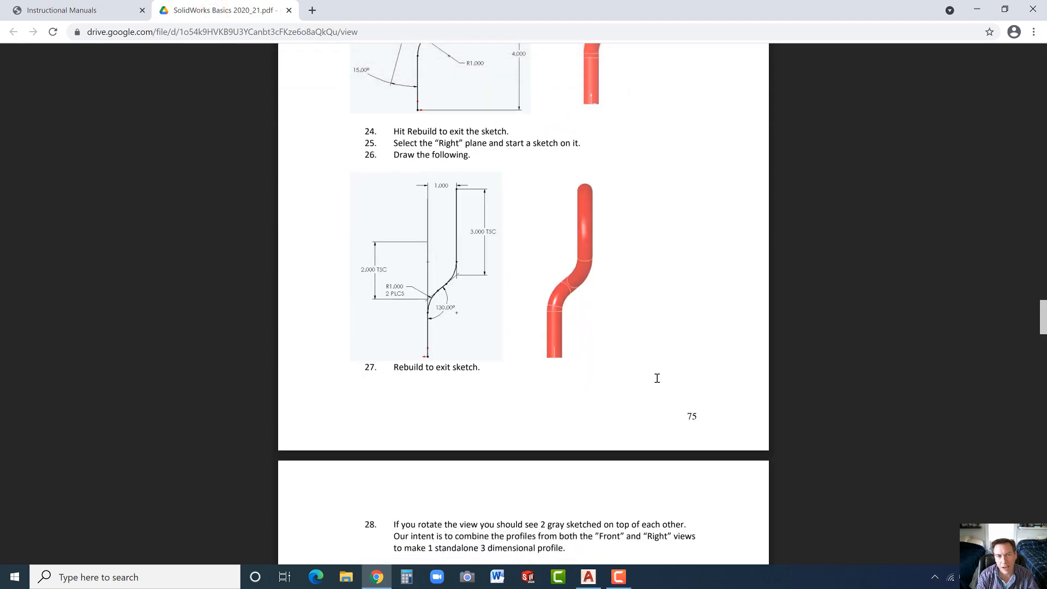
scroll(657, 379, up, 7)
scroll(657, 377, down, 2)
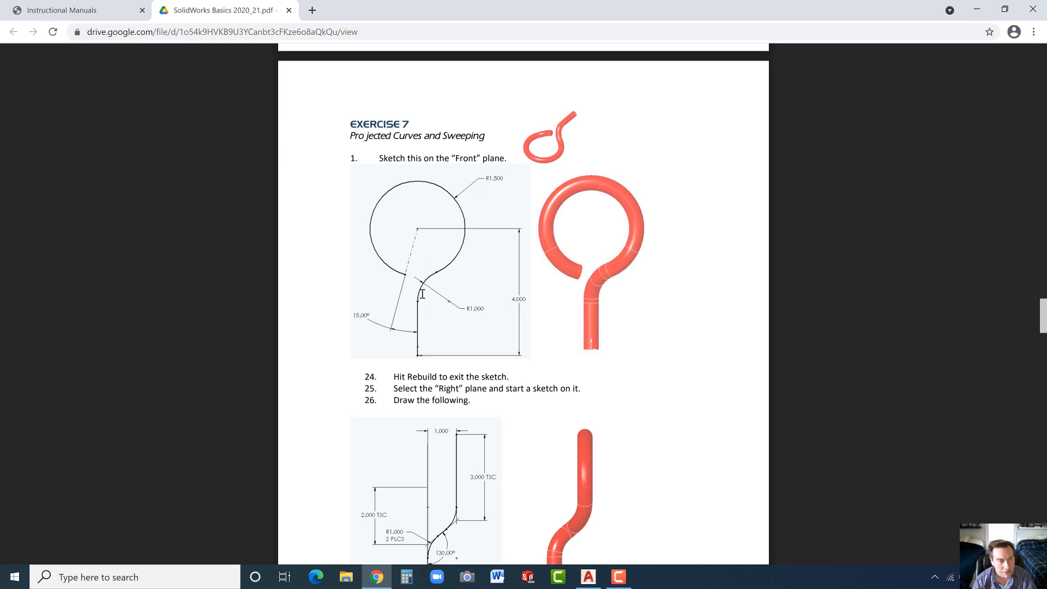
scroll(415, 281, down, 3)
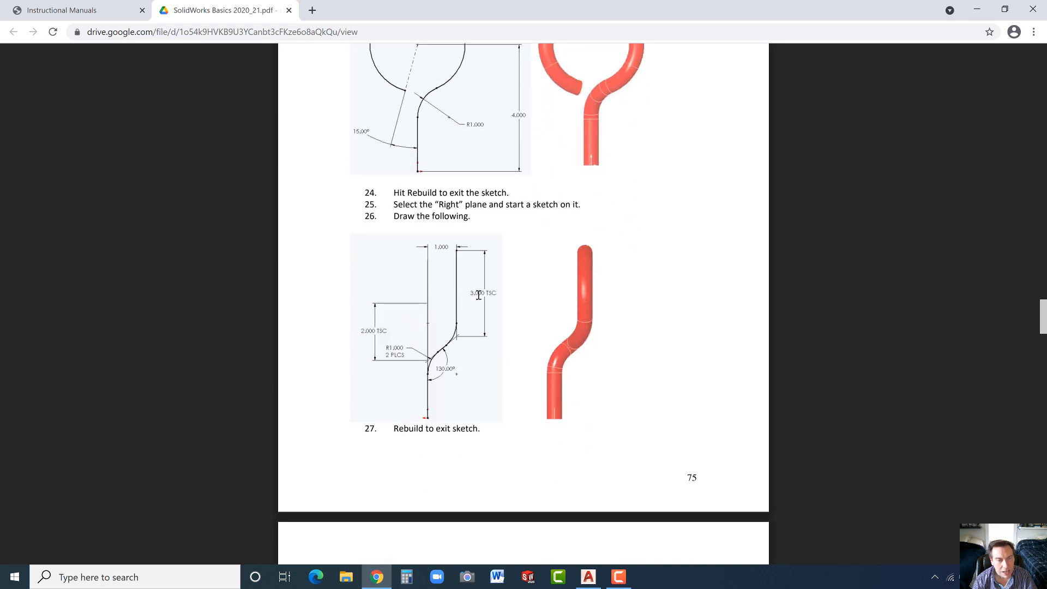
click(977, 12)
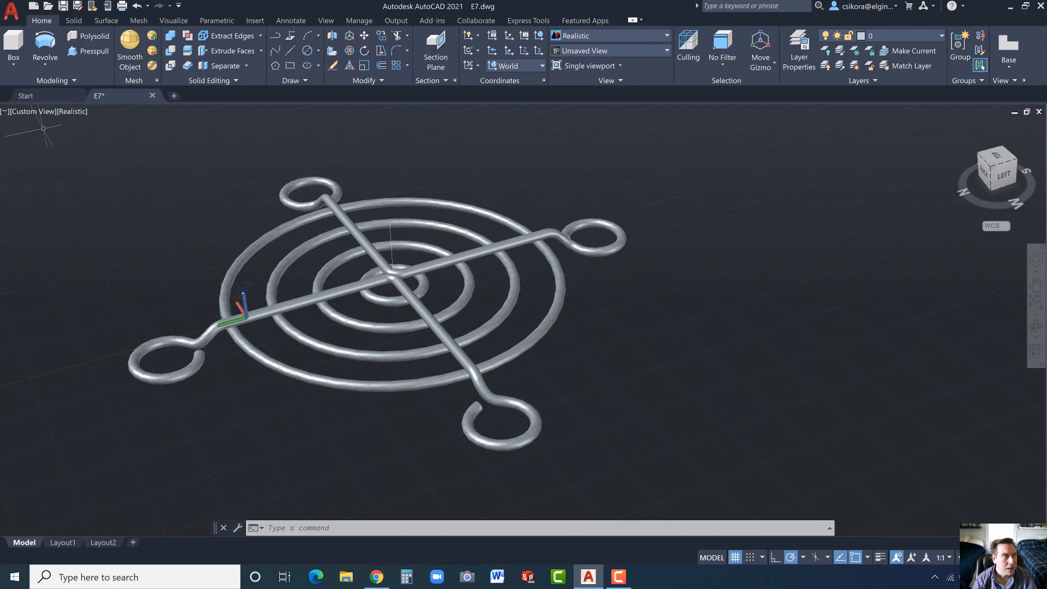
- Create a new drawing from the acad3D template and set its visual style to 2D Wireframe
click(34, 6)
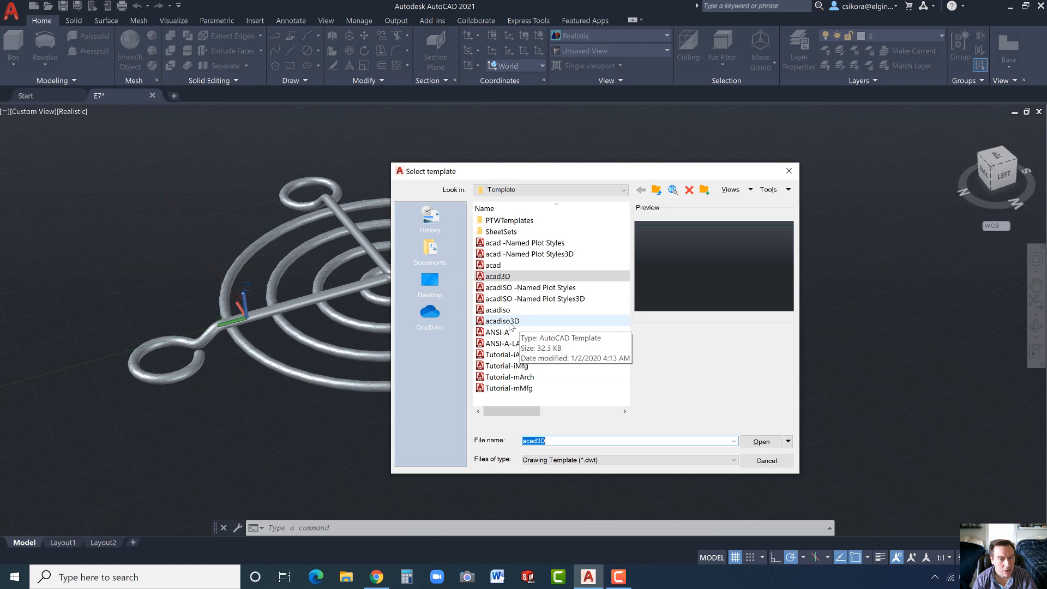
double_click(520, 277)
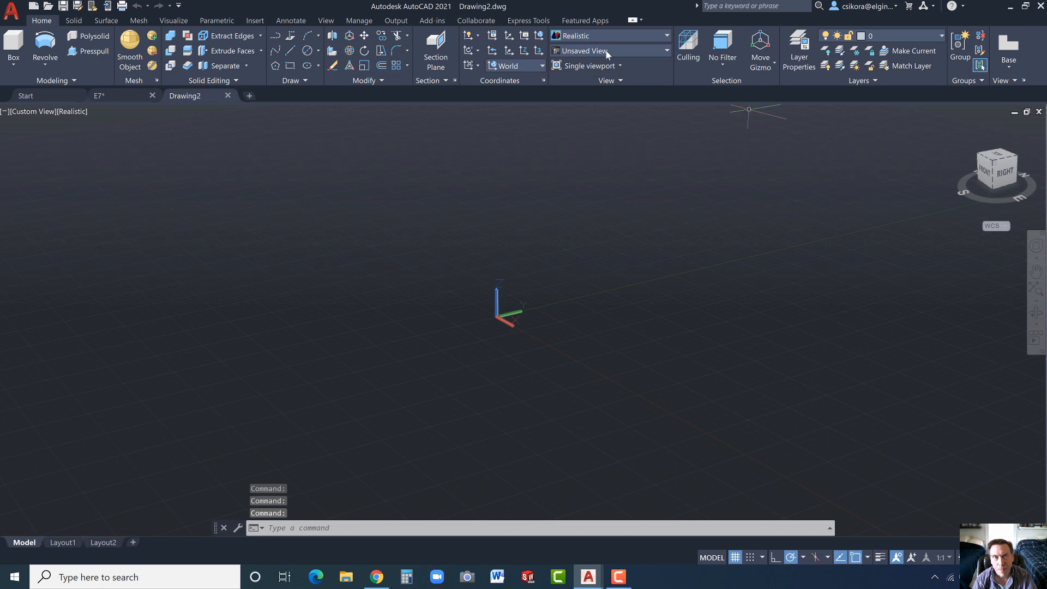
click(573, 36)
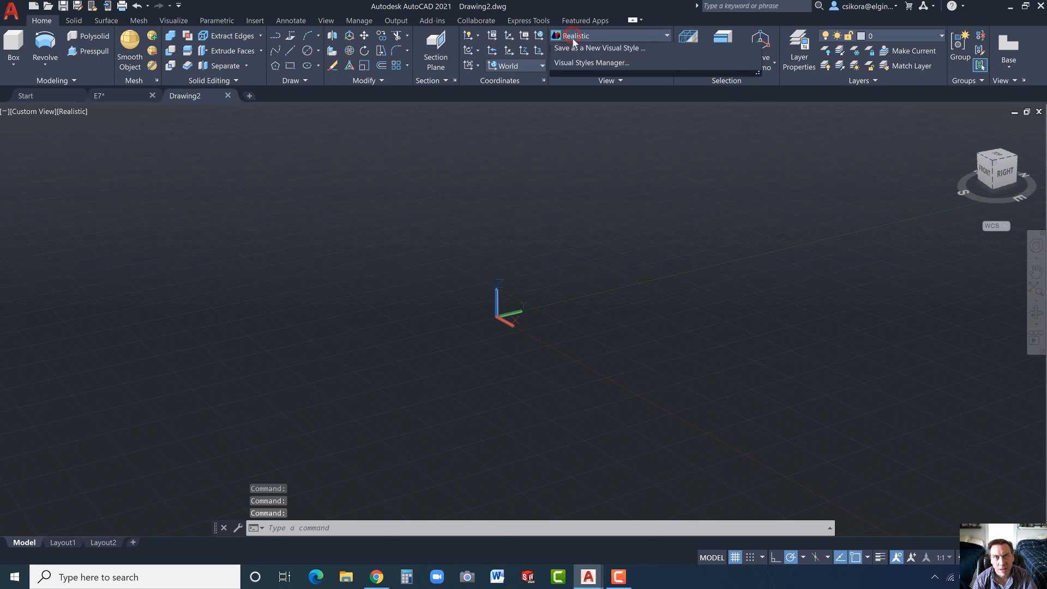
click(574, 60)
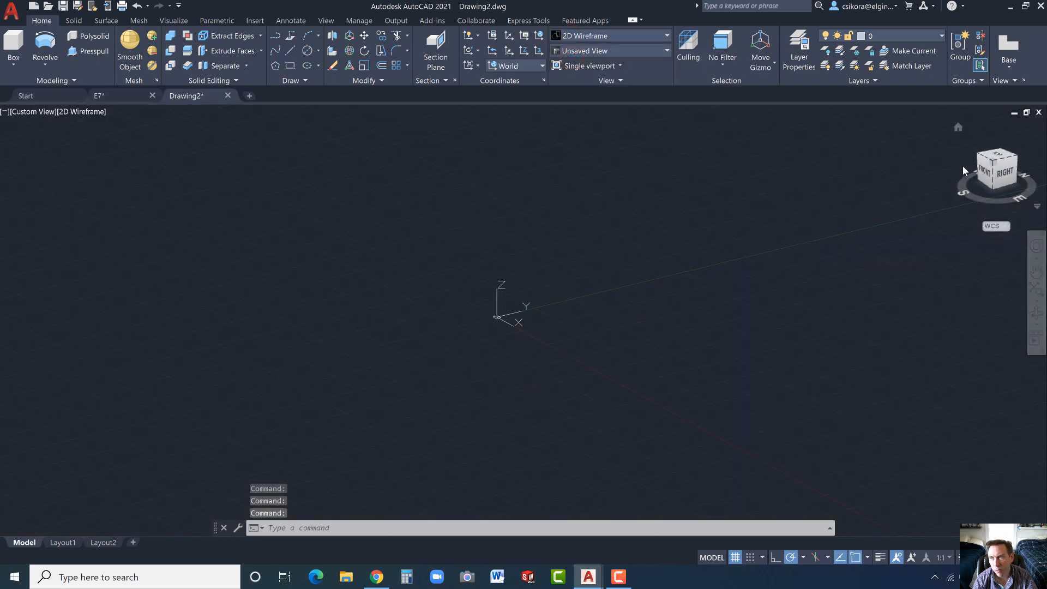
- In the Top view, turn on grid snap and draw a vertical line 4 units long upward from the origin
click(958, 129)
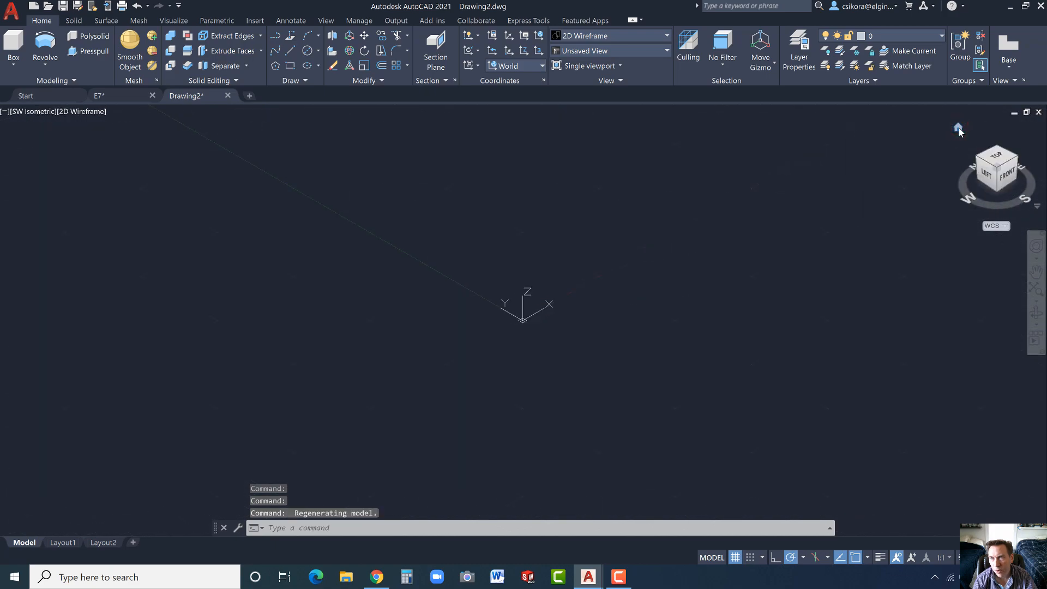
click(1001, 163)
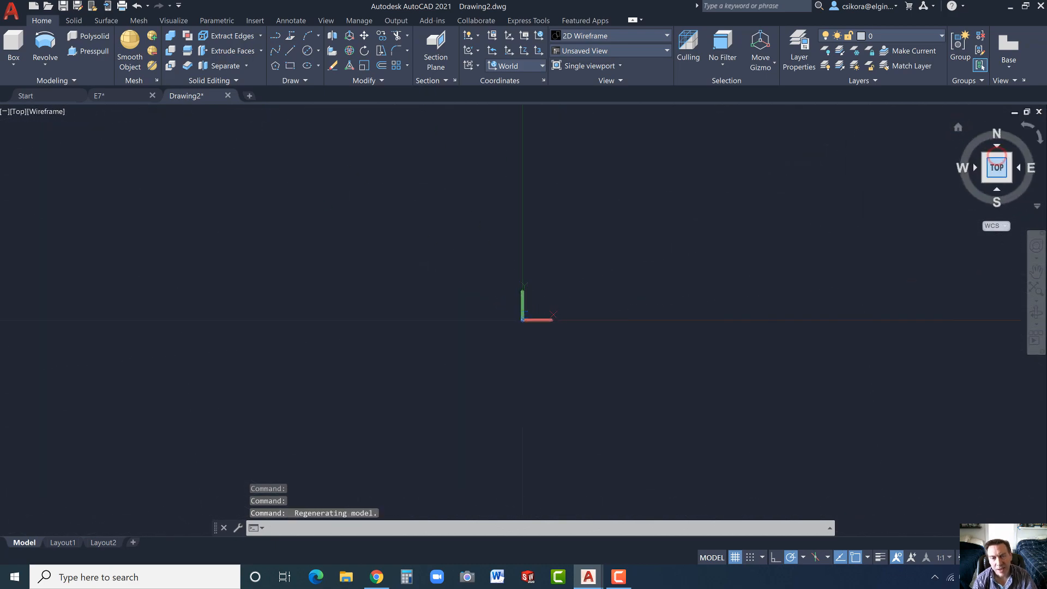
click(291, 50)
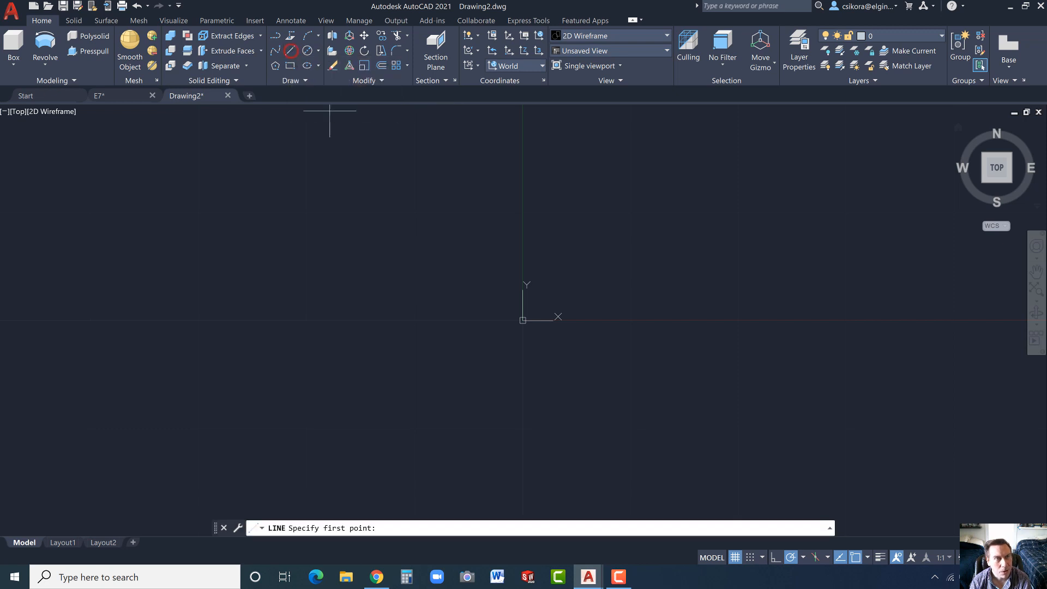
click(749, 558)
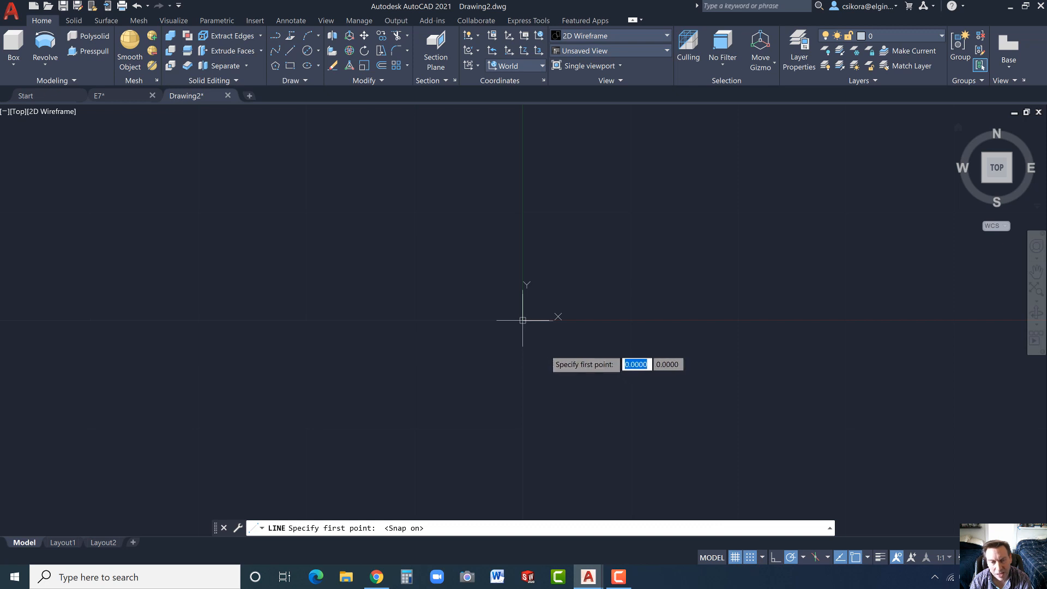
click(543, 349)
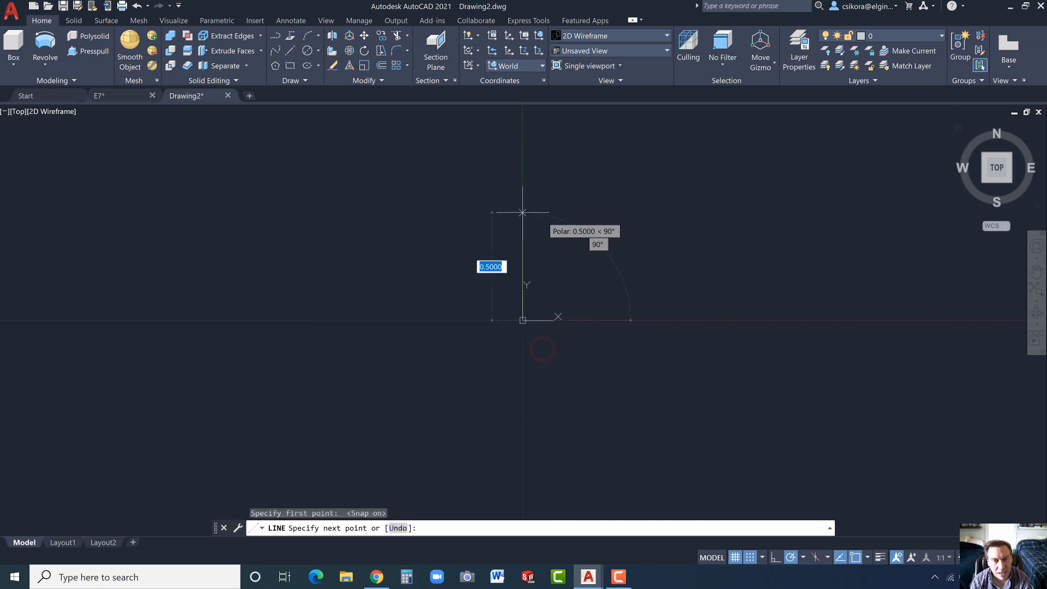
text(4)
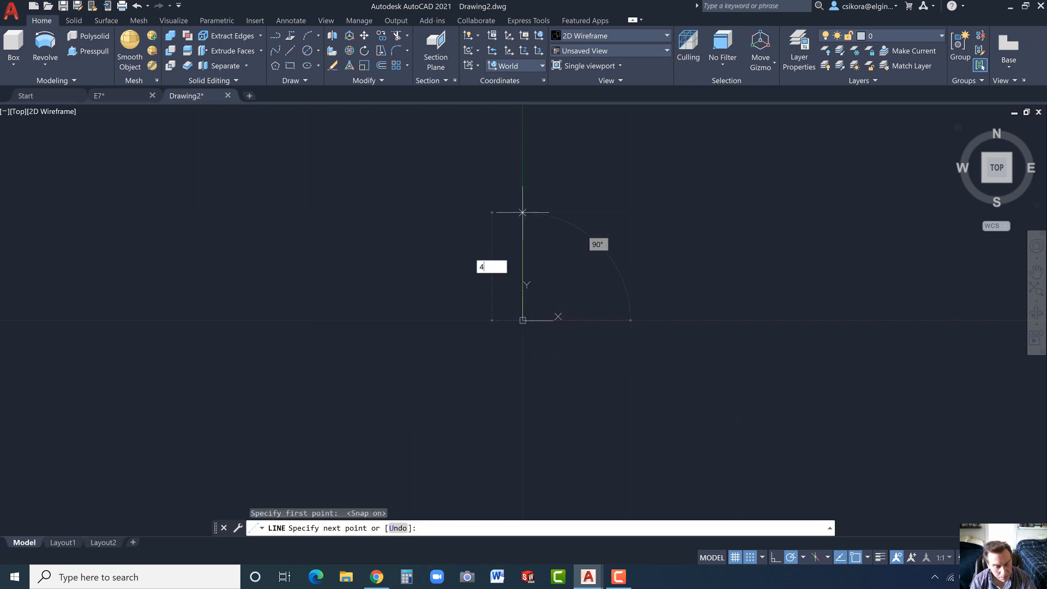
key(Return)
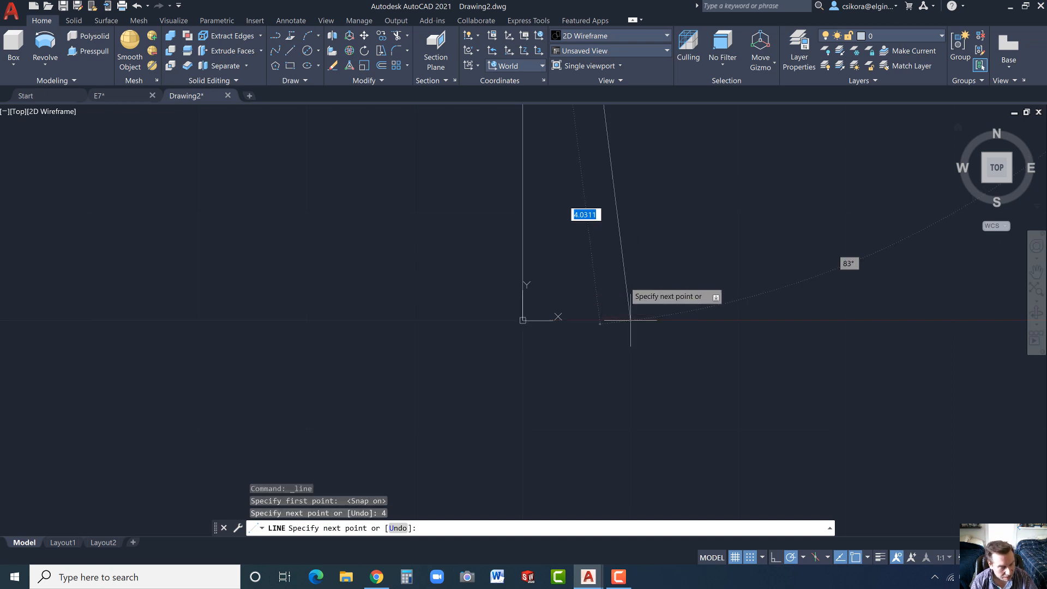
key(Escape)
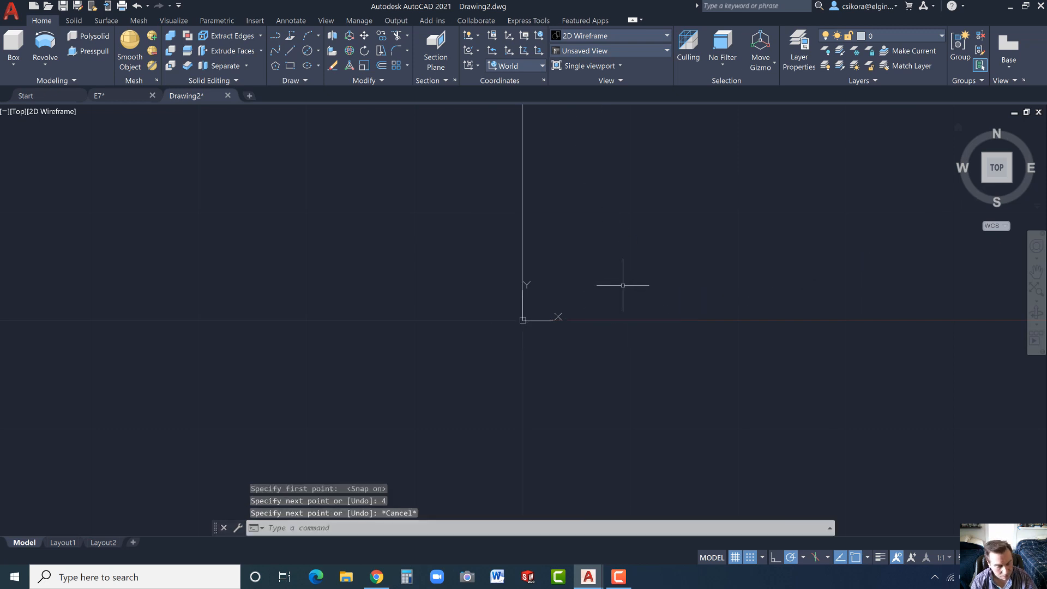
- Draw a circle of radius 1.5 centred on the vertical line's upper endpoint, and turn off grid snap
click(1000, 166)
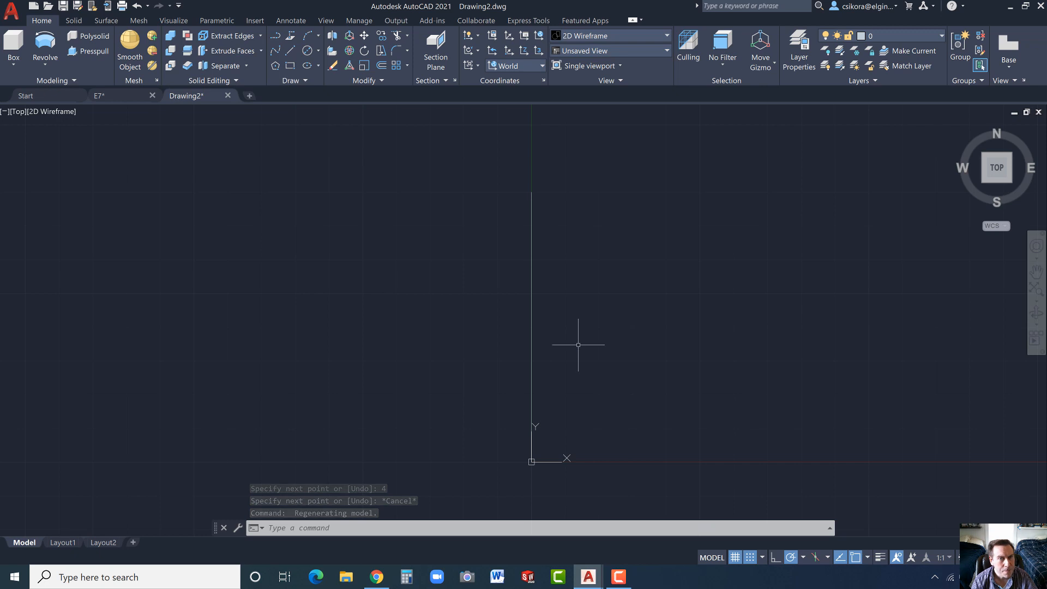
click(319, 50)
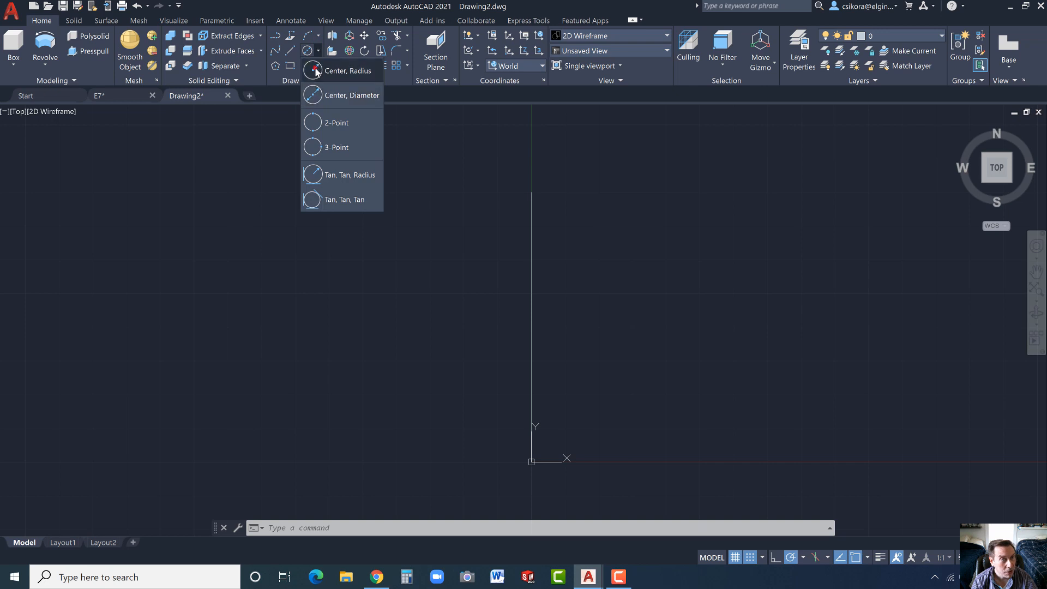
click(314, 70)
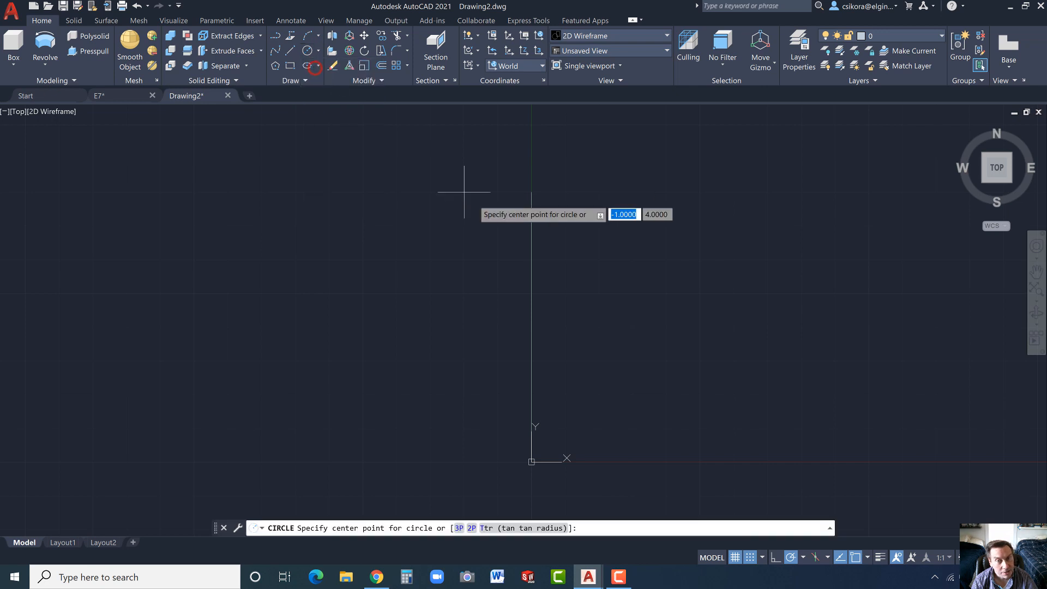
click(531, 192)
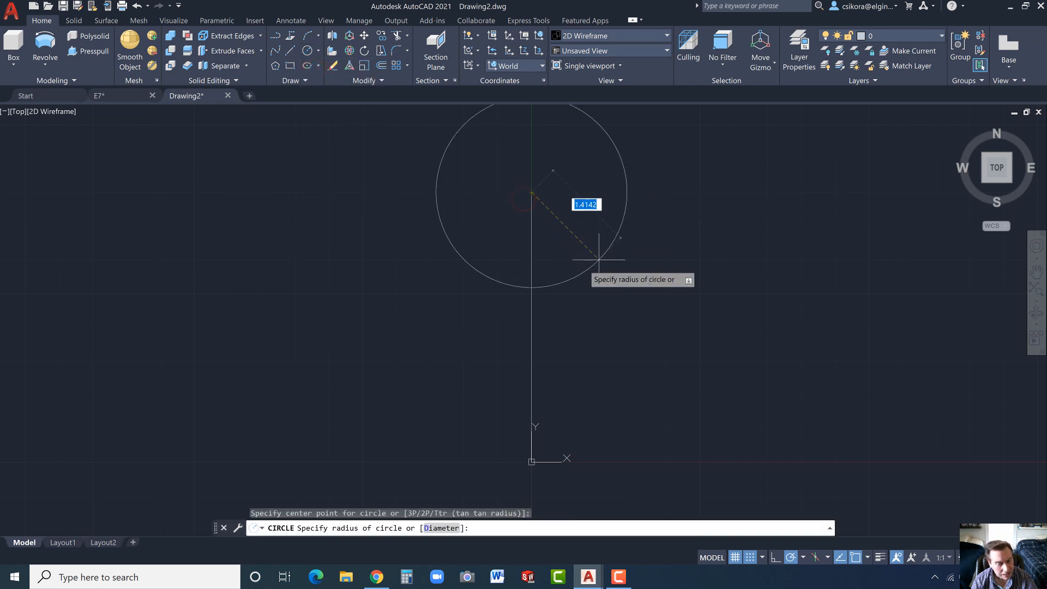
text(1.5)
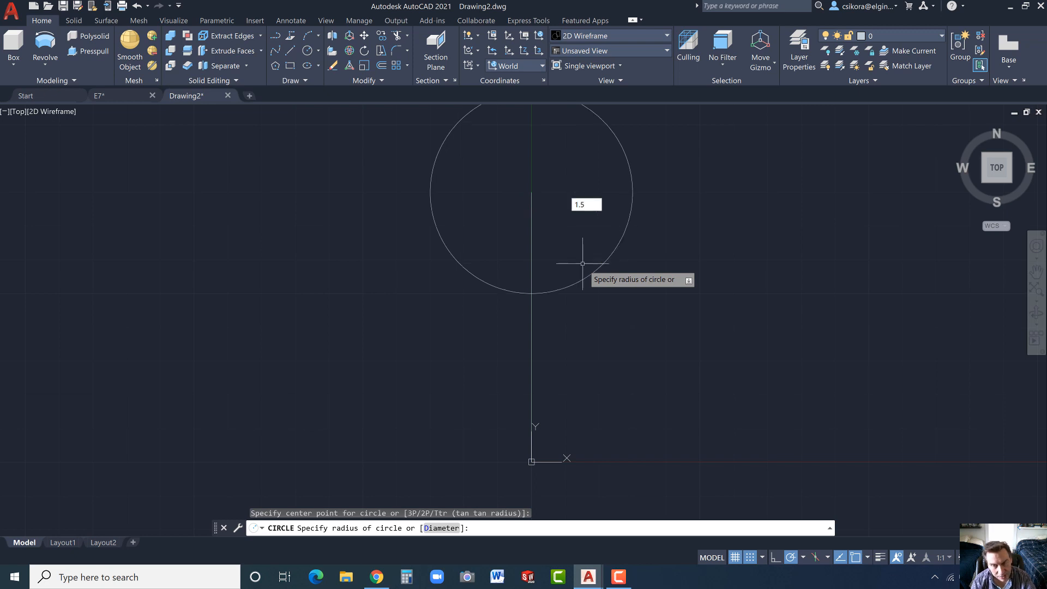
key(Return)
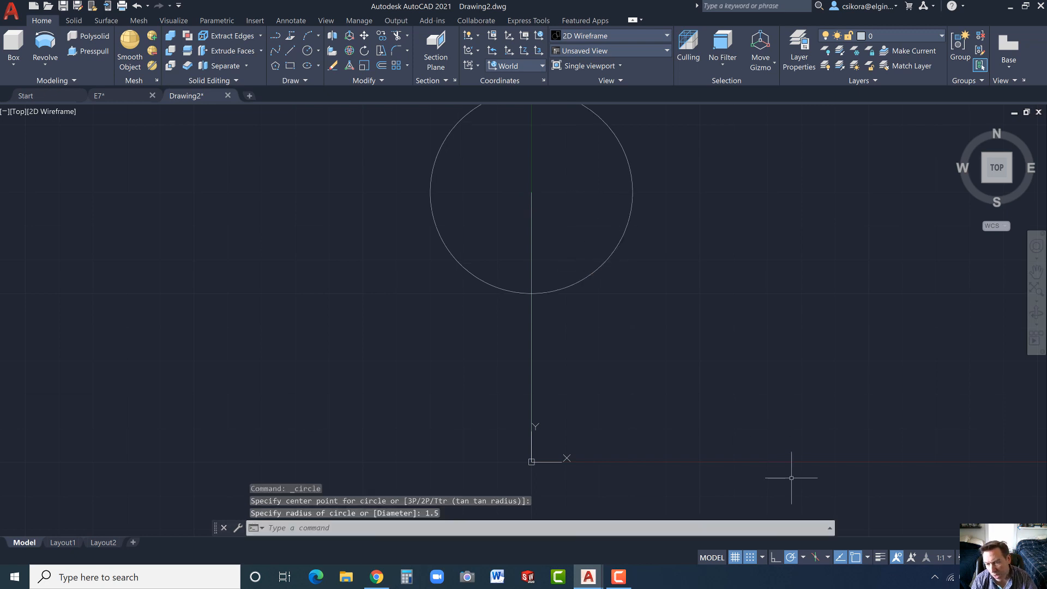
click(749, 556)
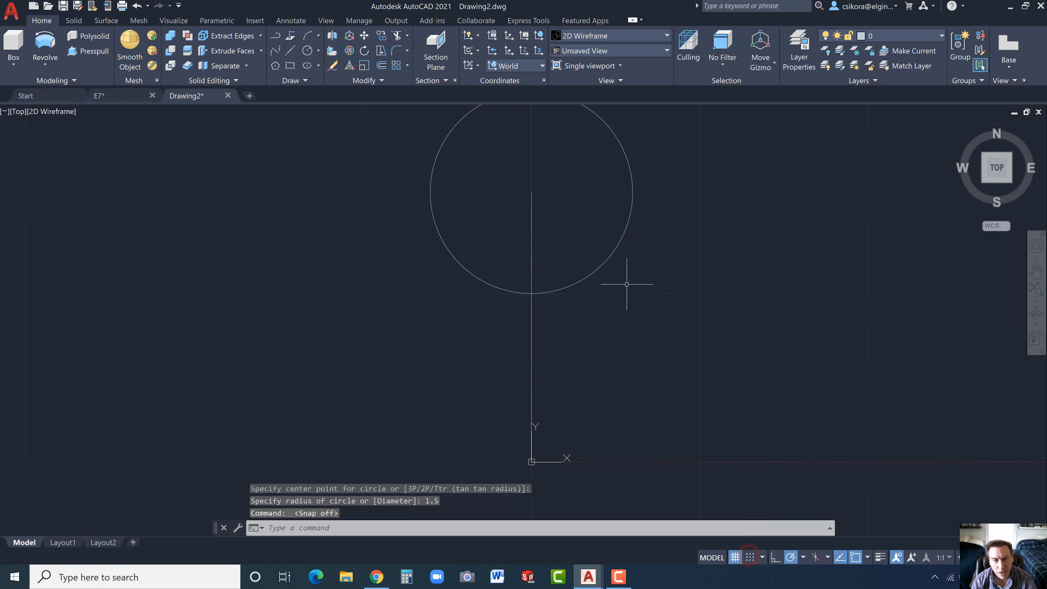
- Draw a line 2 units long from the circle's centre down and to the left at a 105° angle
click(290, 51)
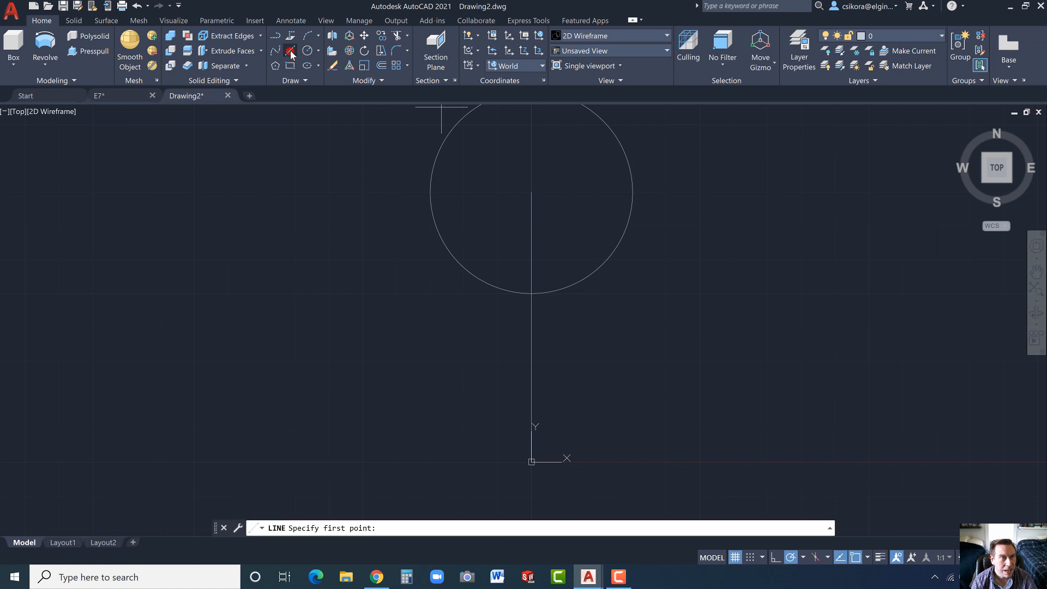
click(531, 192)
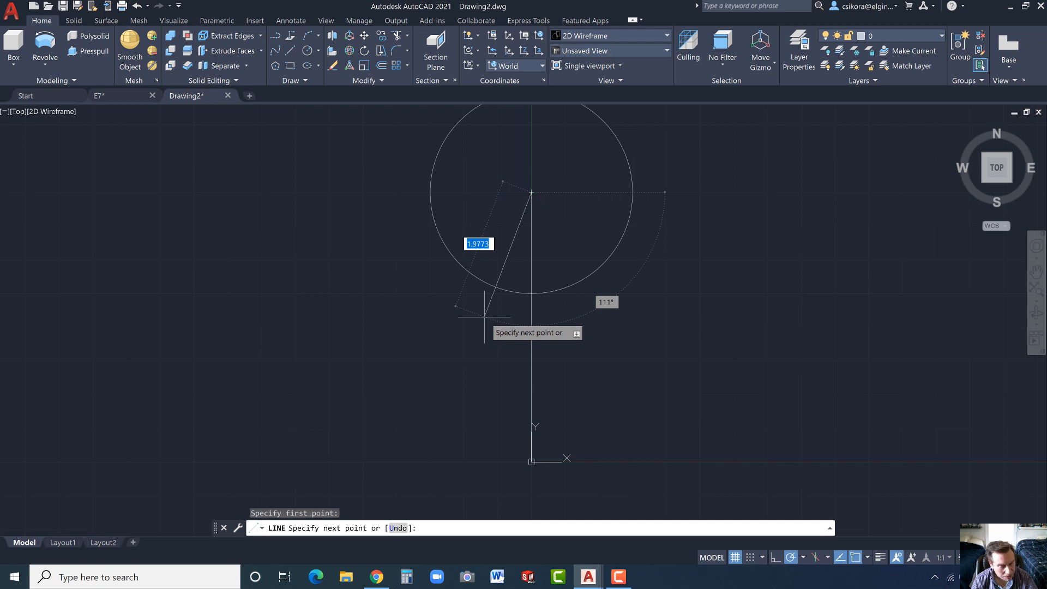
text(2)
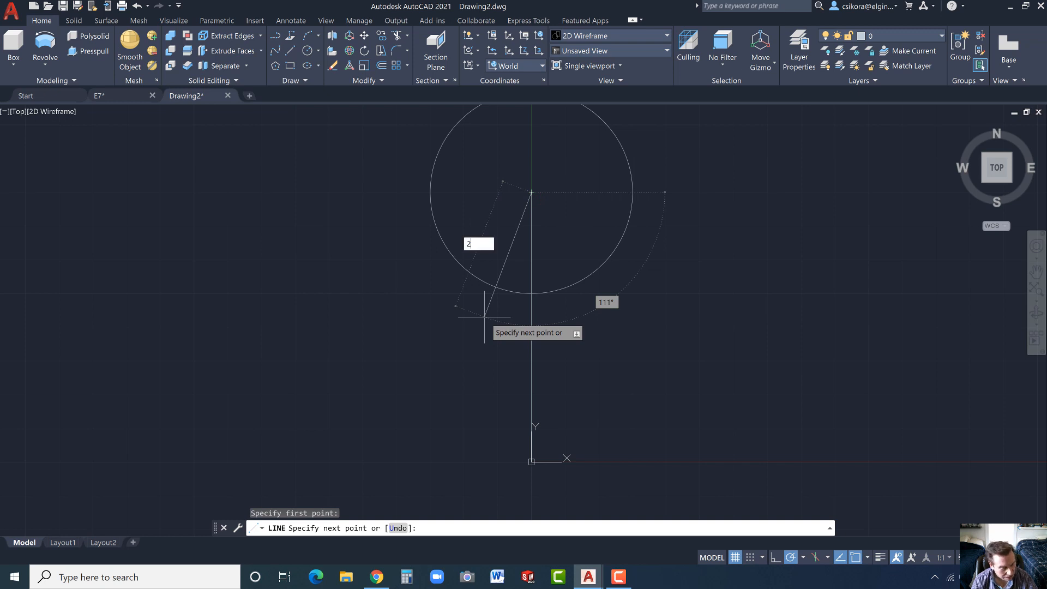
key(Tab)
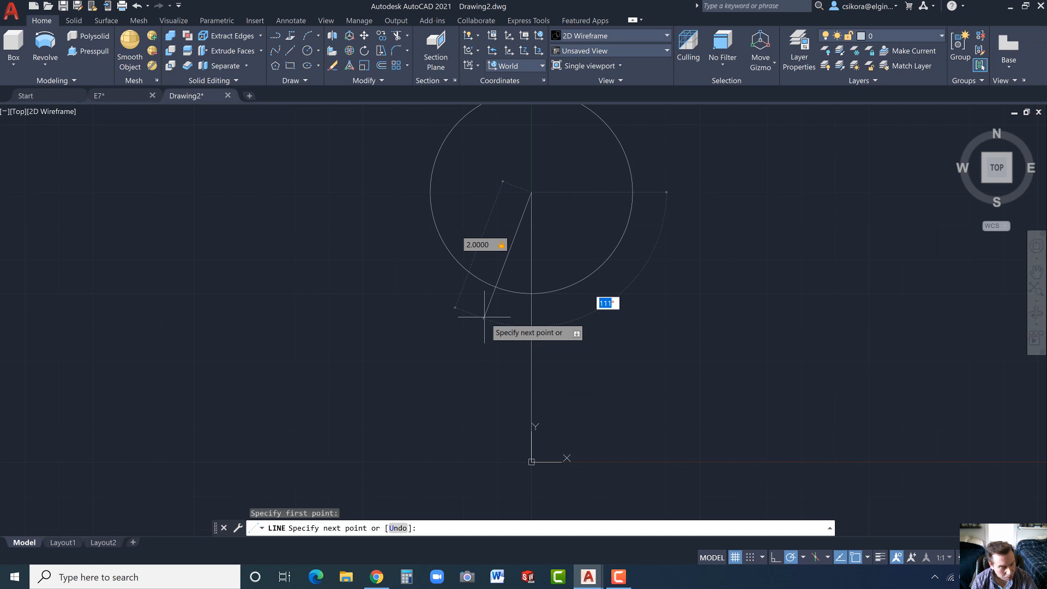
text(105)
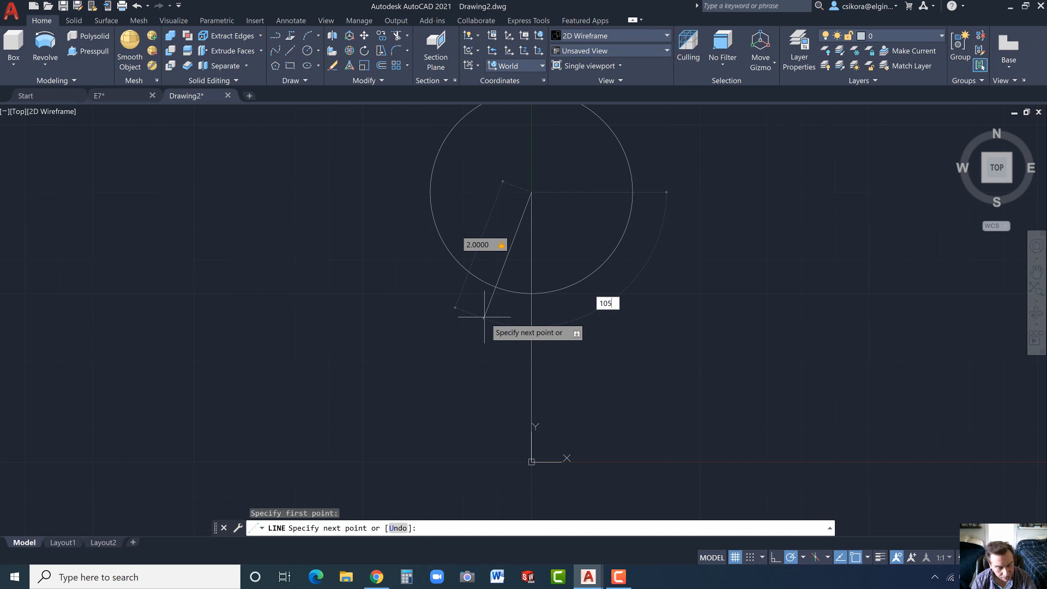
key(Return)
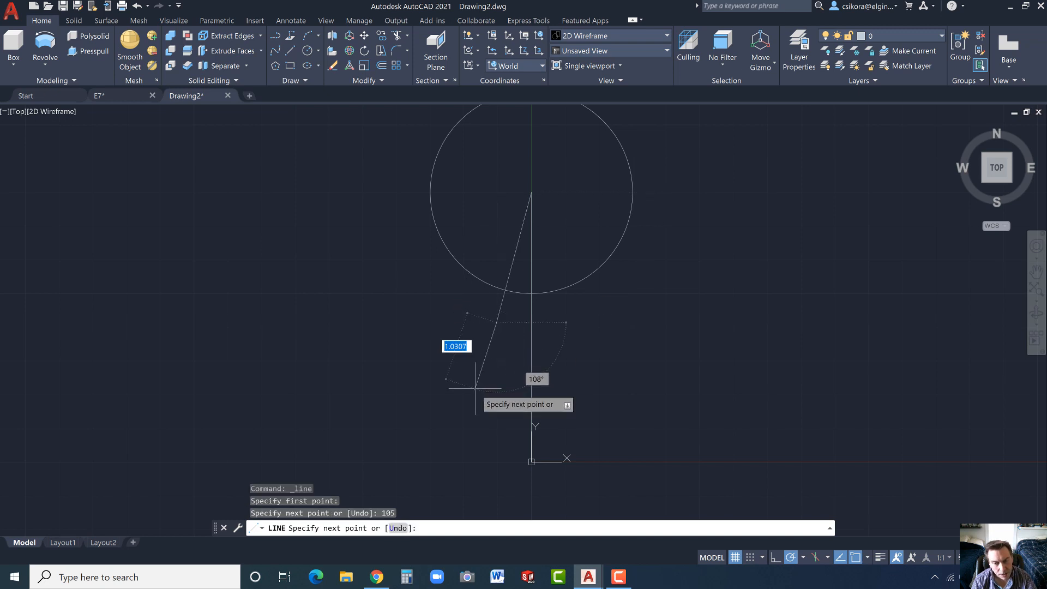
key(Escape)
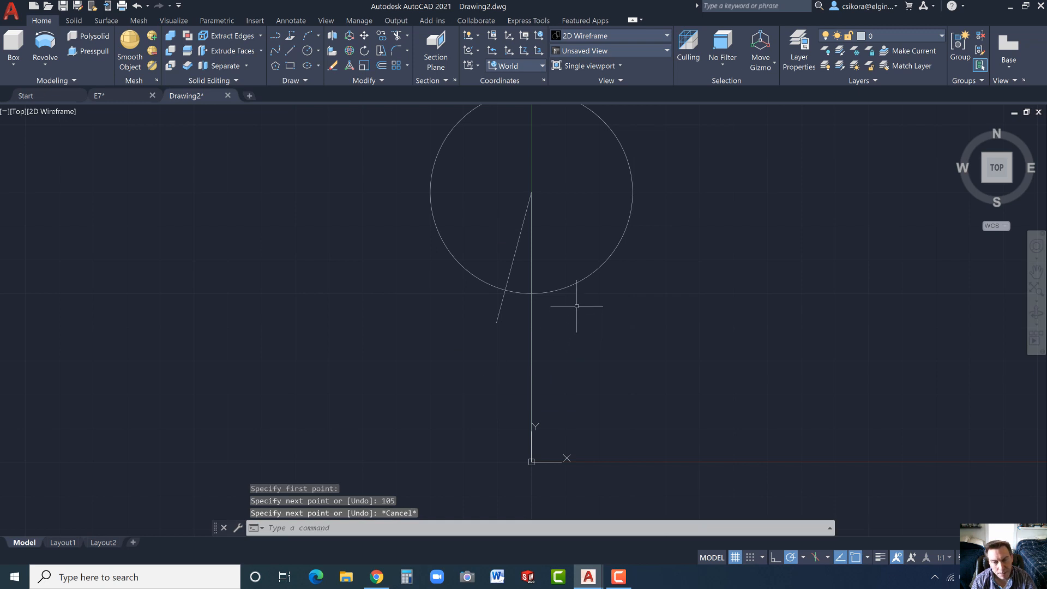
- Trim away the circle's short arc between the angled and vertical lines, along with all of the angled line and the vertical line inside the circle
click(397, 36)
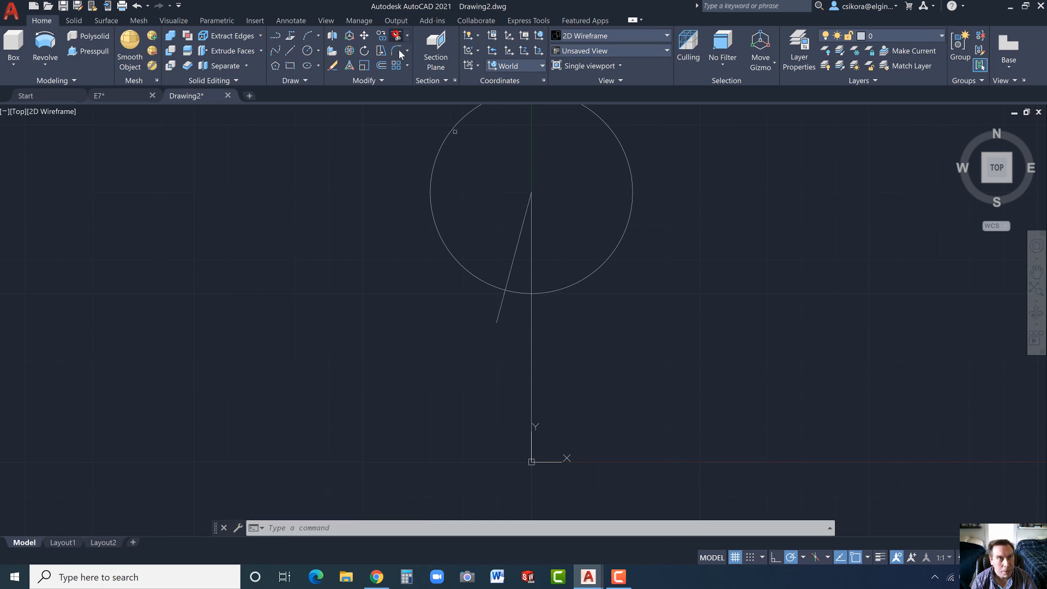
click(476, 292)
drag(506, 306, 558, 222)
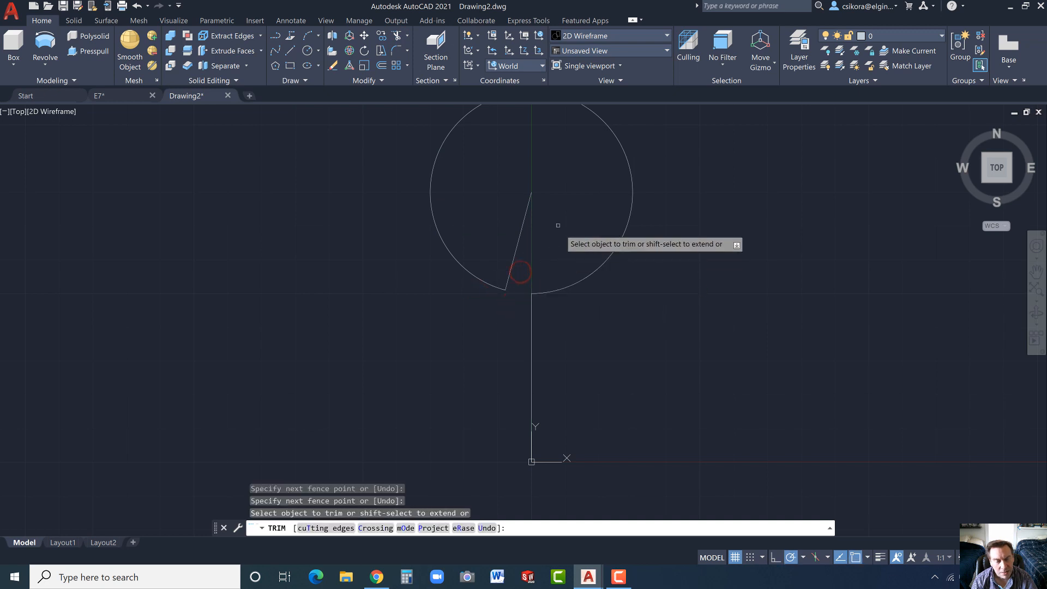
click(524, 263)
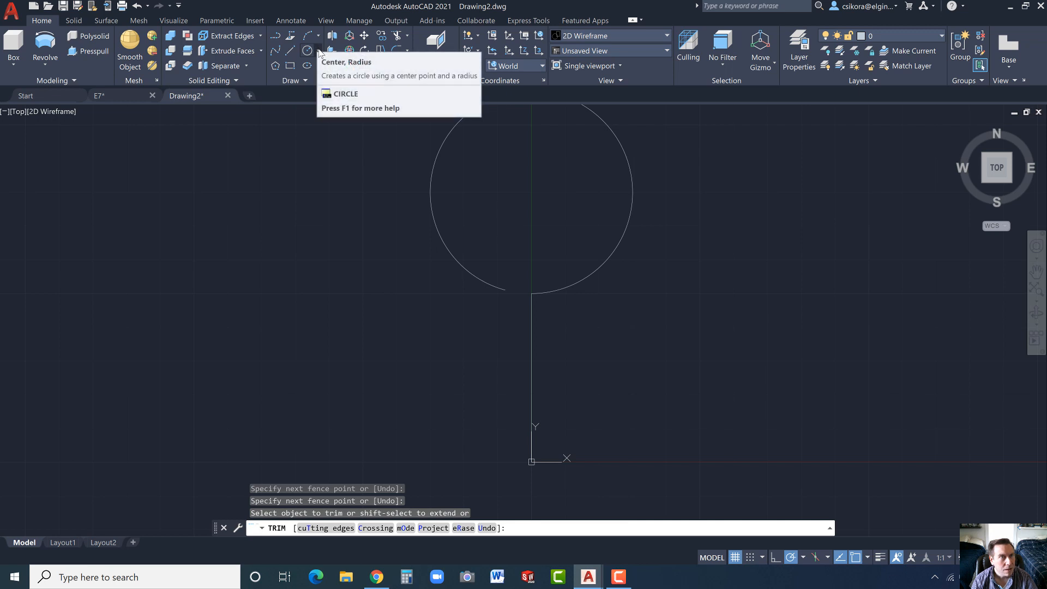
- Fillet the corner between the open circle and the vertical line with a radius of 1
click(397, 51)
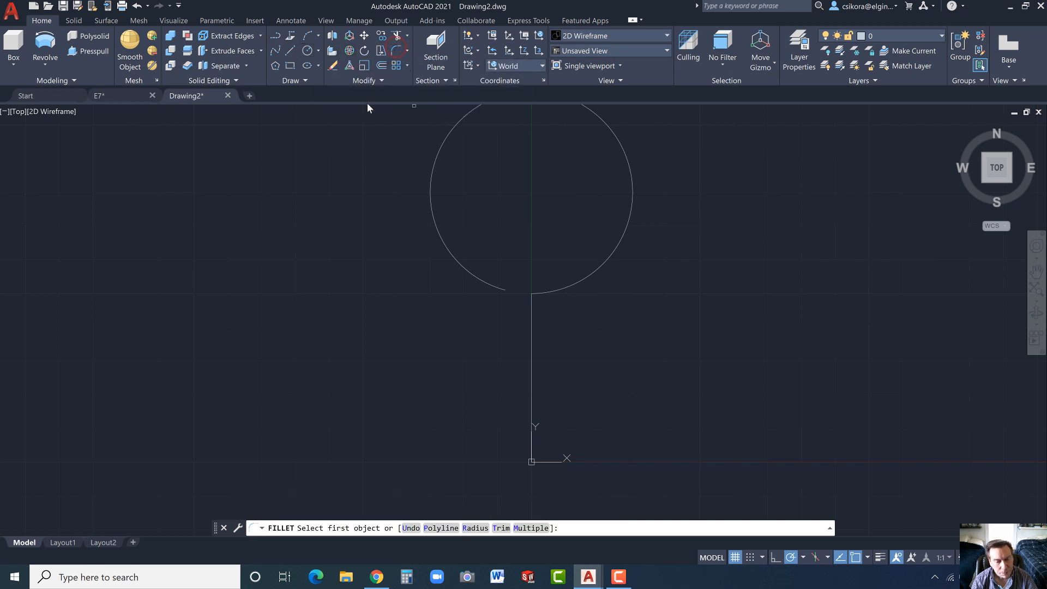
click(471, 528)
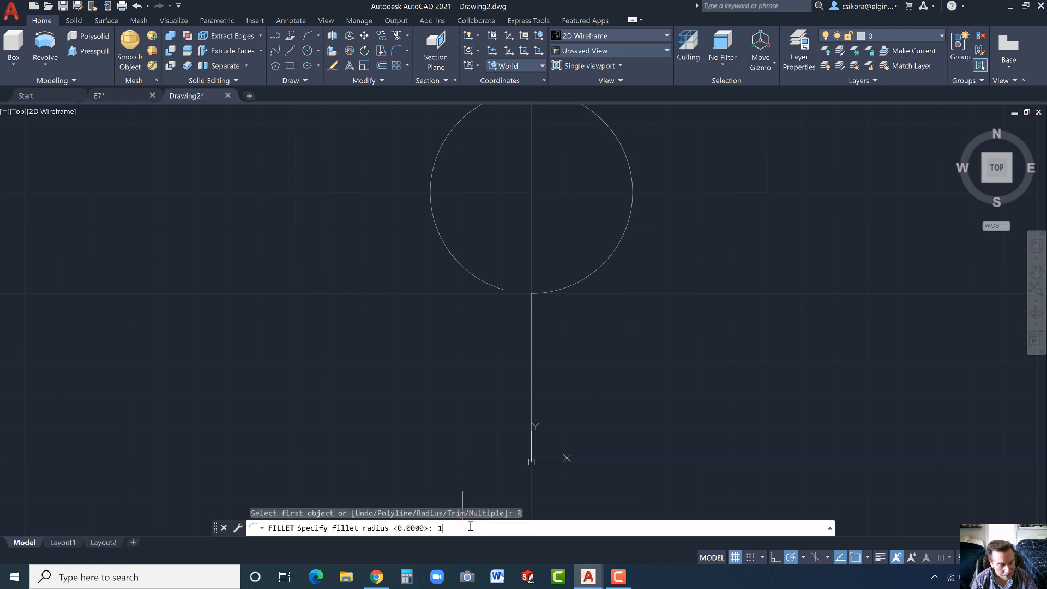
text(1)
key(Return)
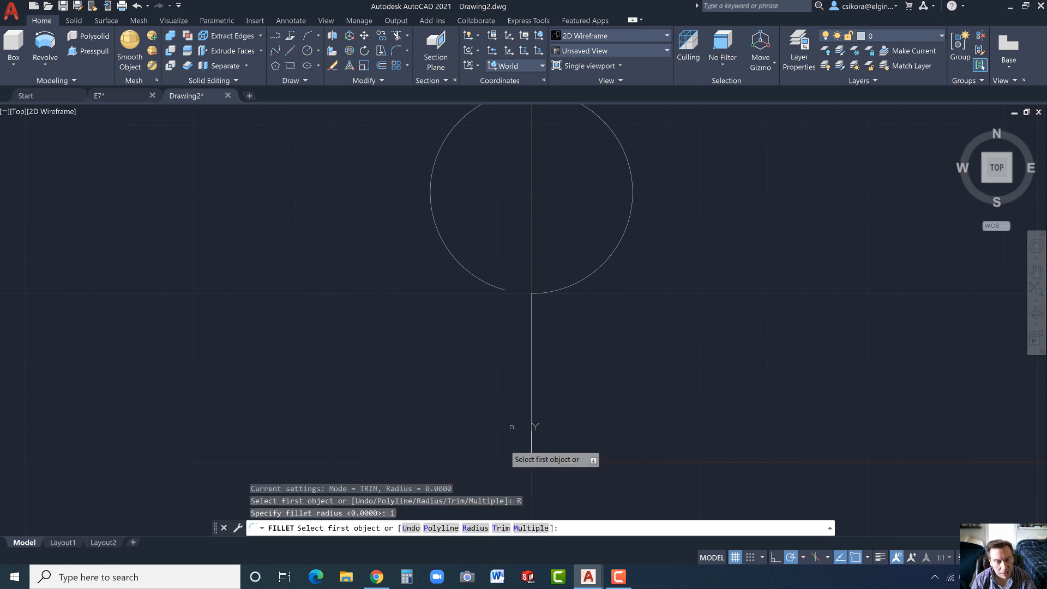
click(548, 292)
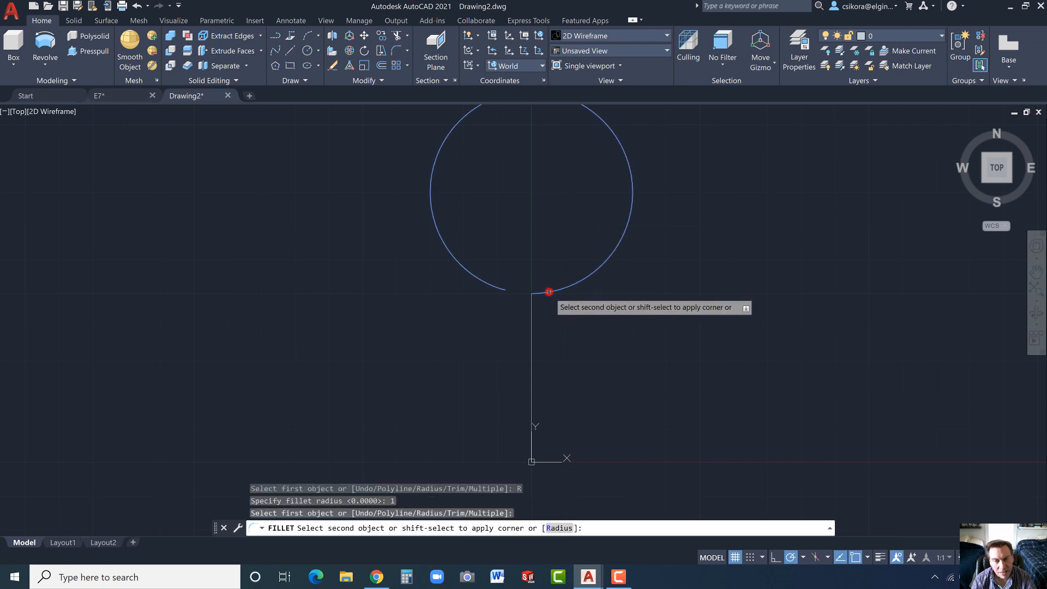
click(531, 319)
- Join the open circle, the fillet arc and the vertical line into a single polyline
scroll(458, 371, down, 2)
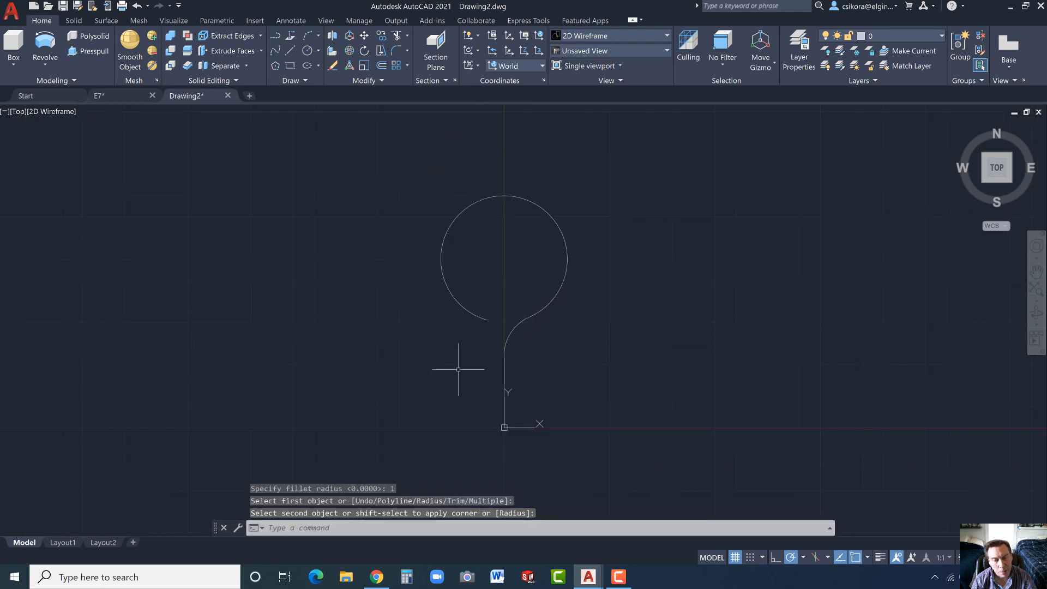
click(381, 78)
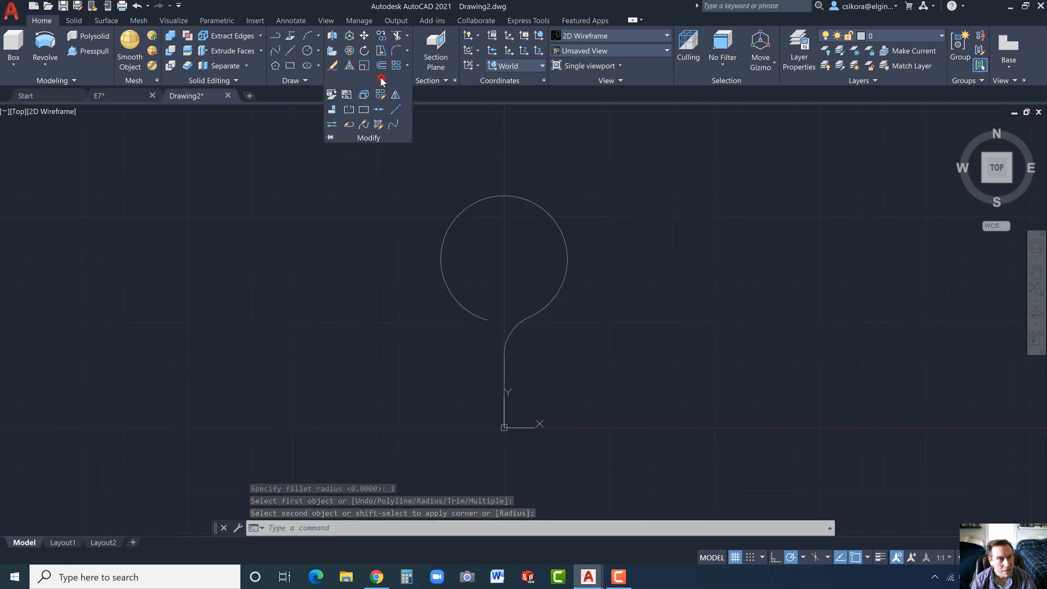
click(377, 109)
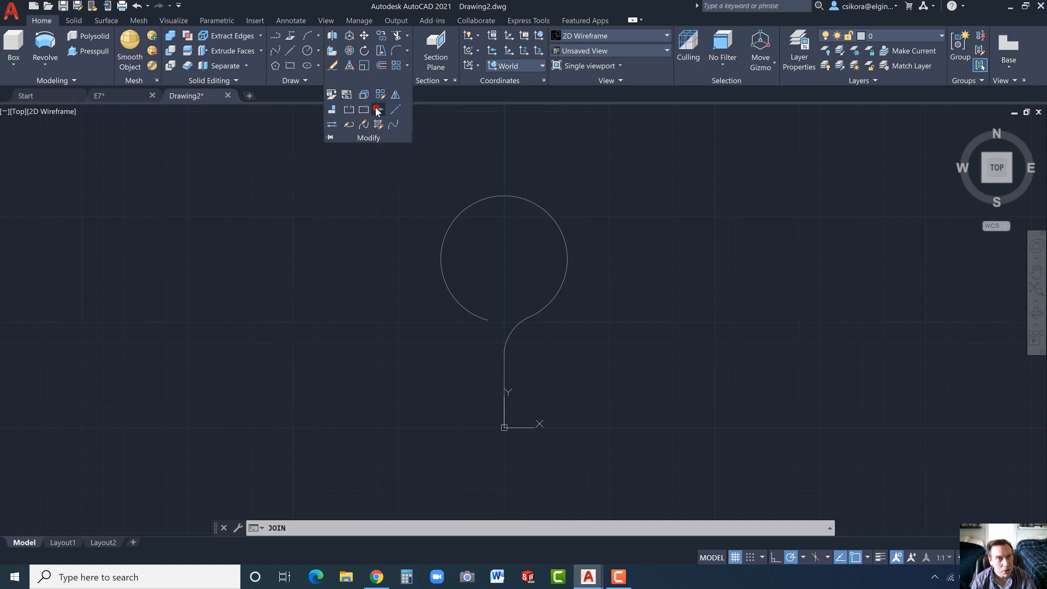
click(411, 171)
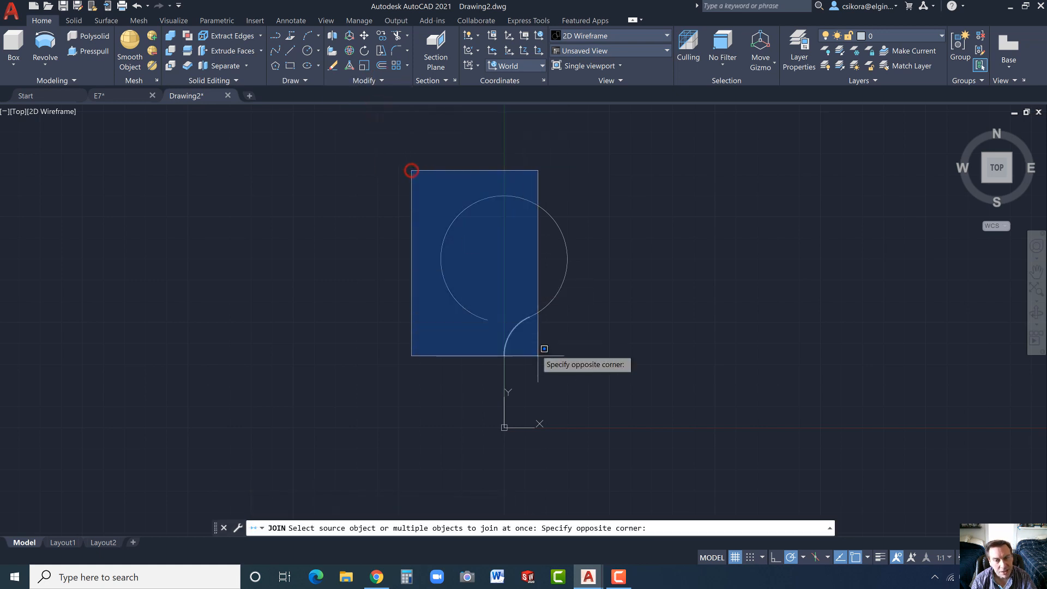
click(598, 447)
key(Return)
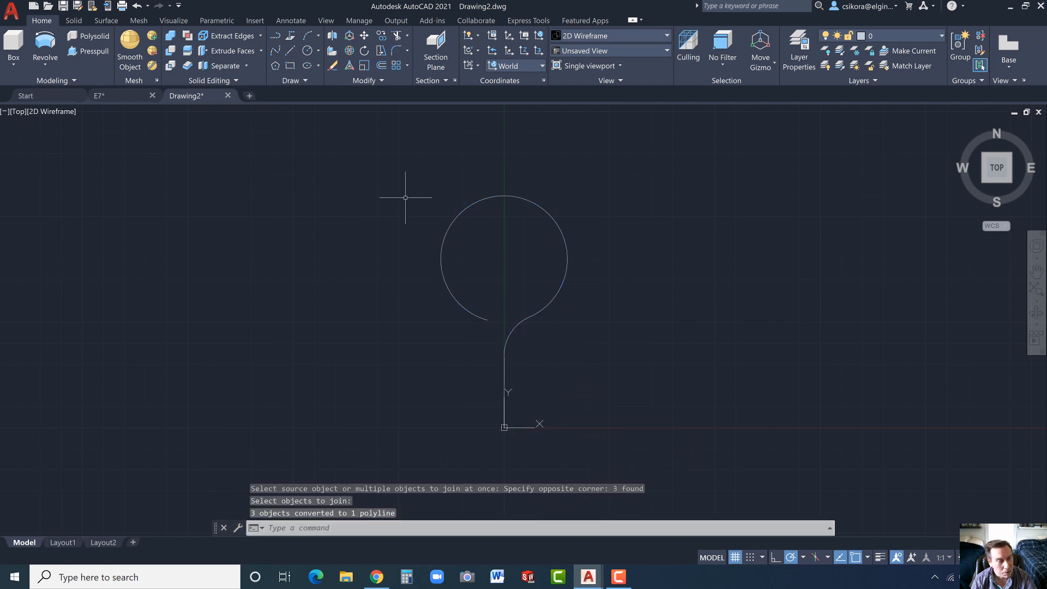
key(Escape)
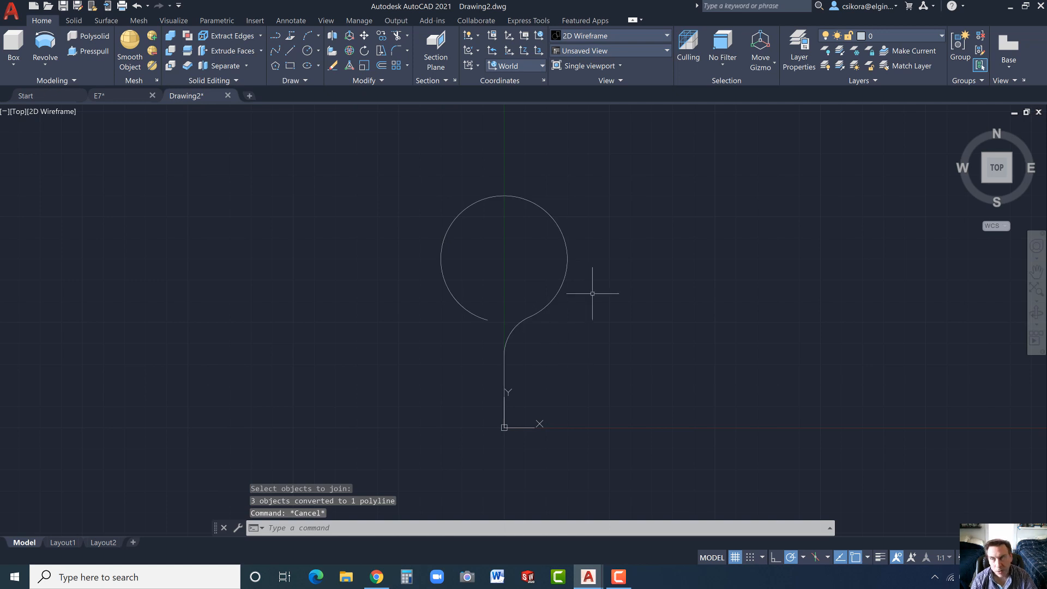
- Switch to the home isometric view and rotate the UCS 90° about the Y axis
click(960, 129)
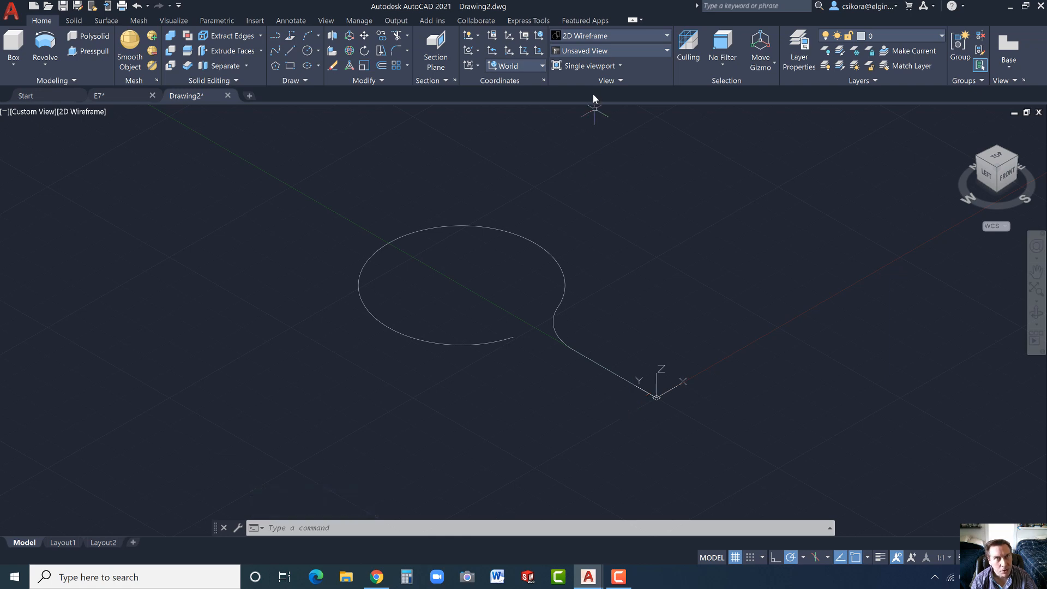
click(478, 51)
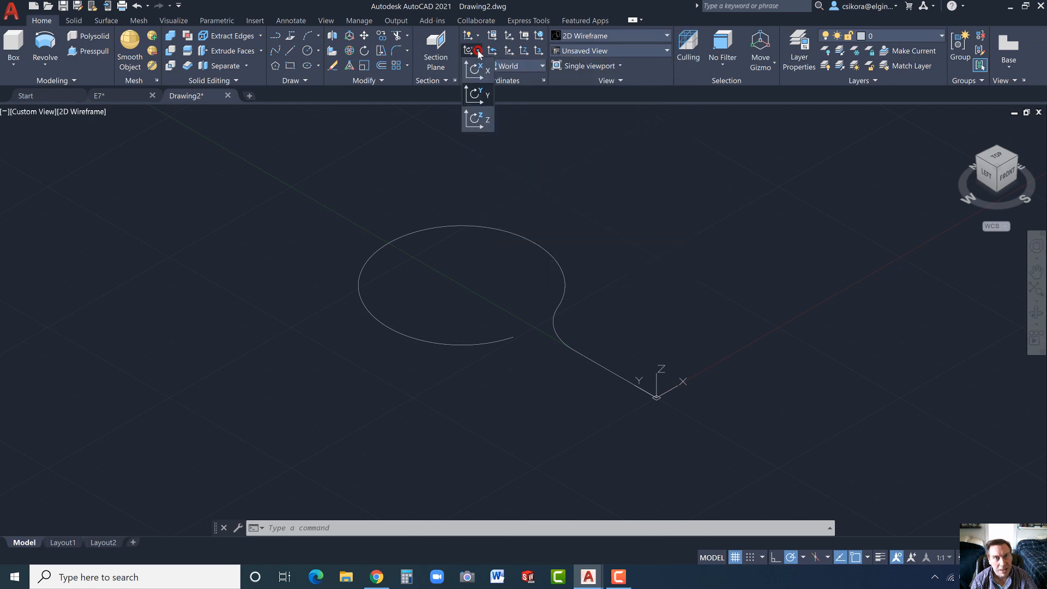
click(473, 96)
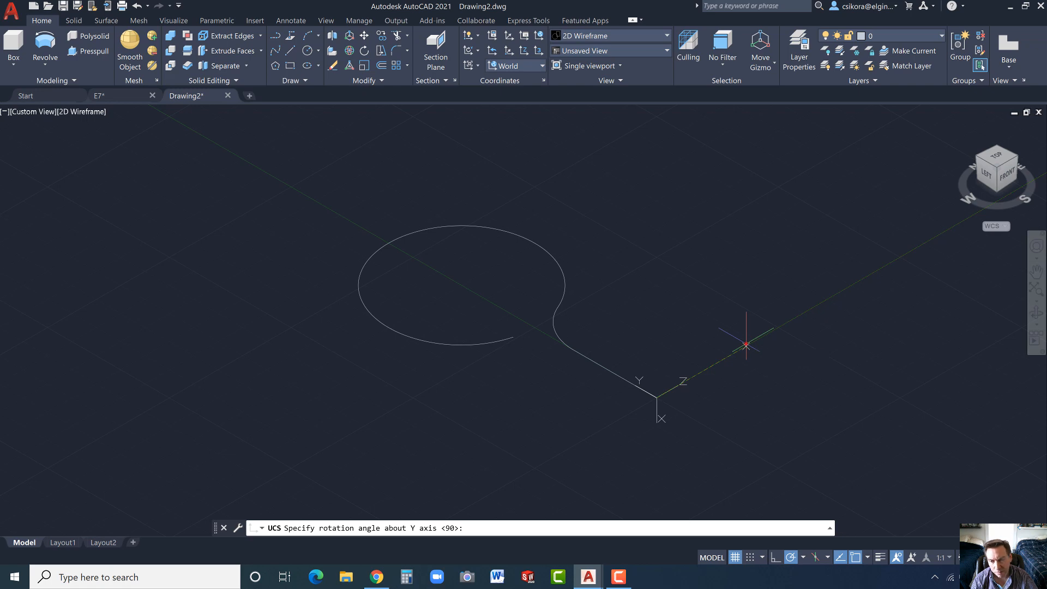
key(Return)
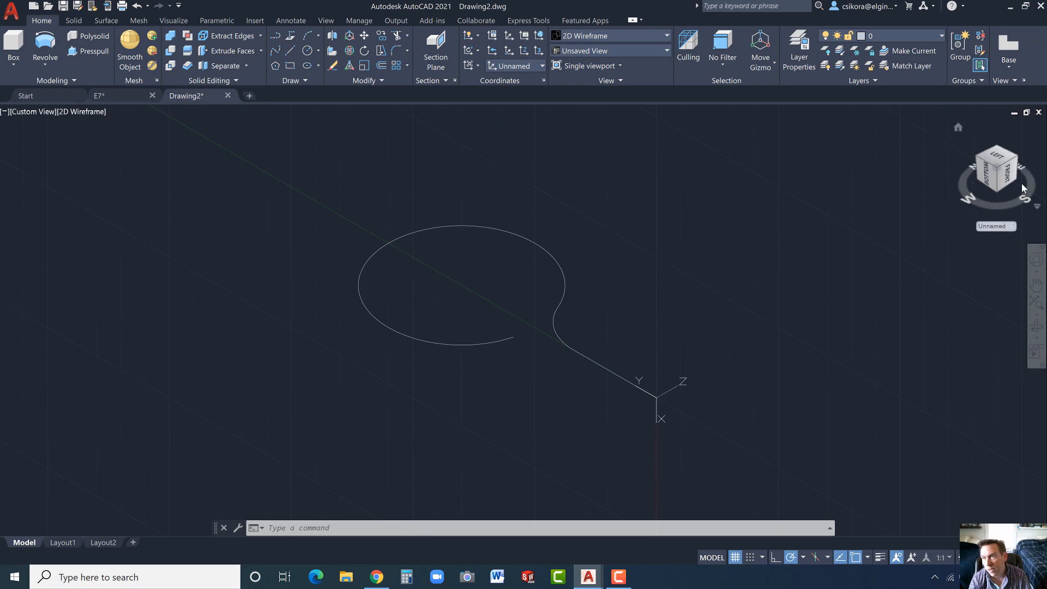
click(1006, 173)
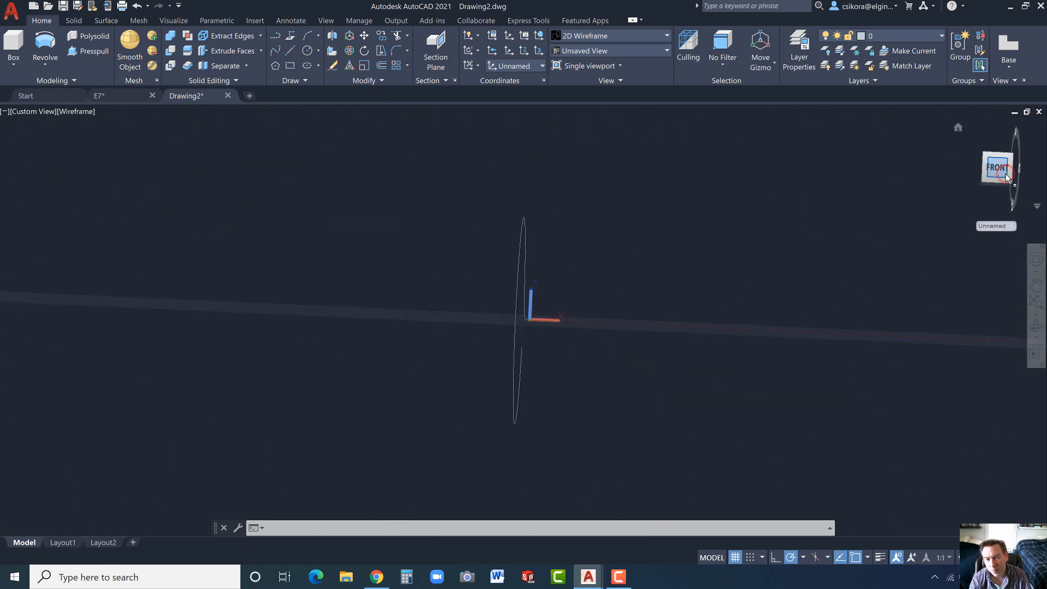
click(958, 127)
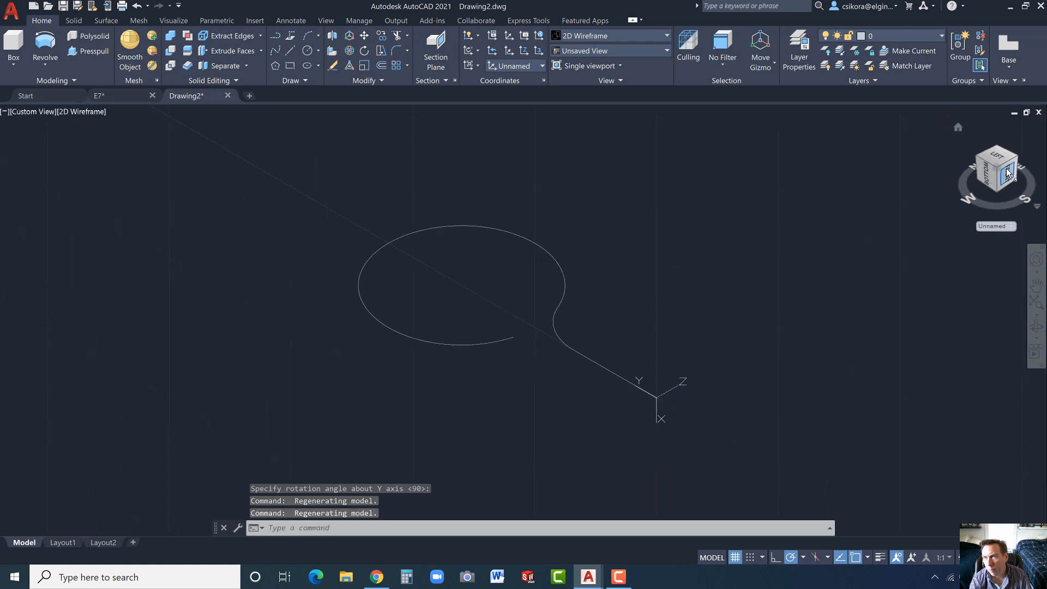
drag(1010, 204, 843, 109)
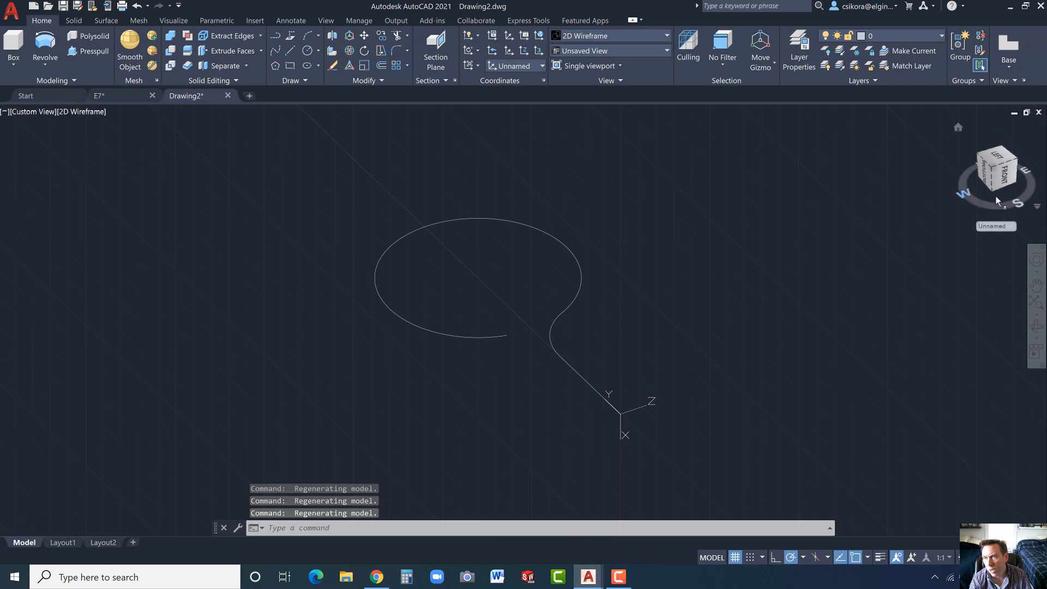
click(1015, 174)
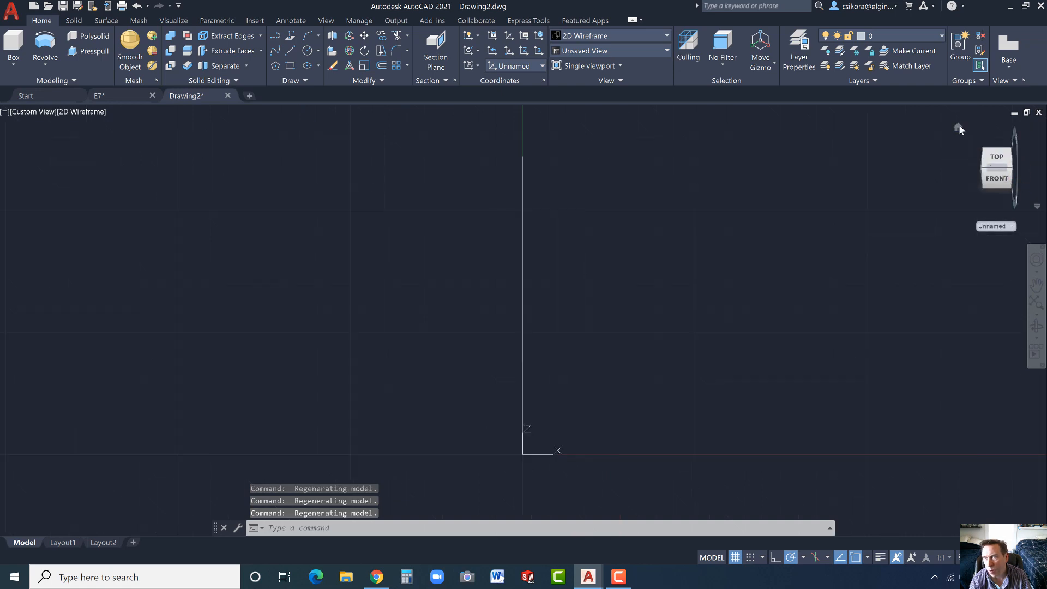
click(958, 127)
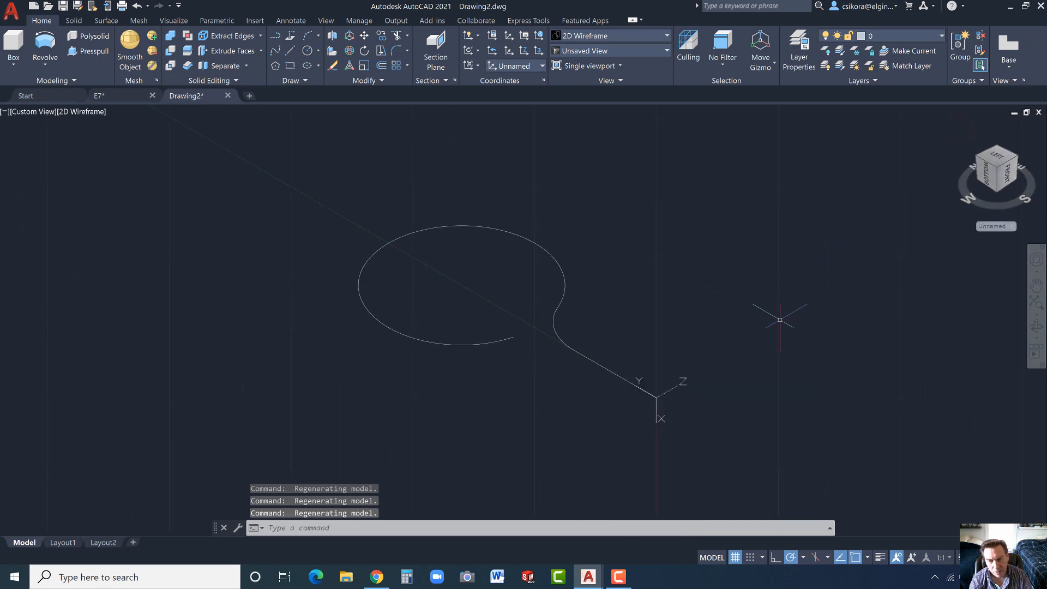
- In the left view, draw connected lines from the origin: 1.5 along the Y axis, 1 at 45° downward, and 4 parallel to the Y axis
click(986, 175)
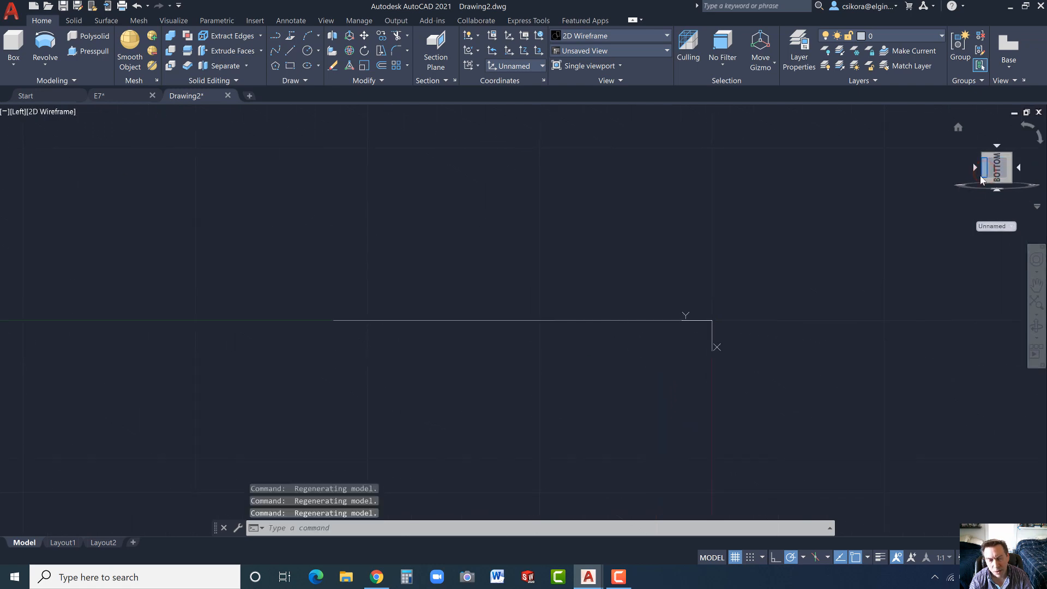
click(292, 52)
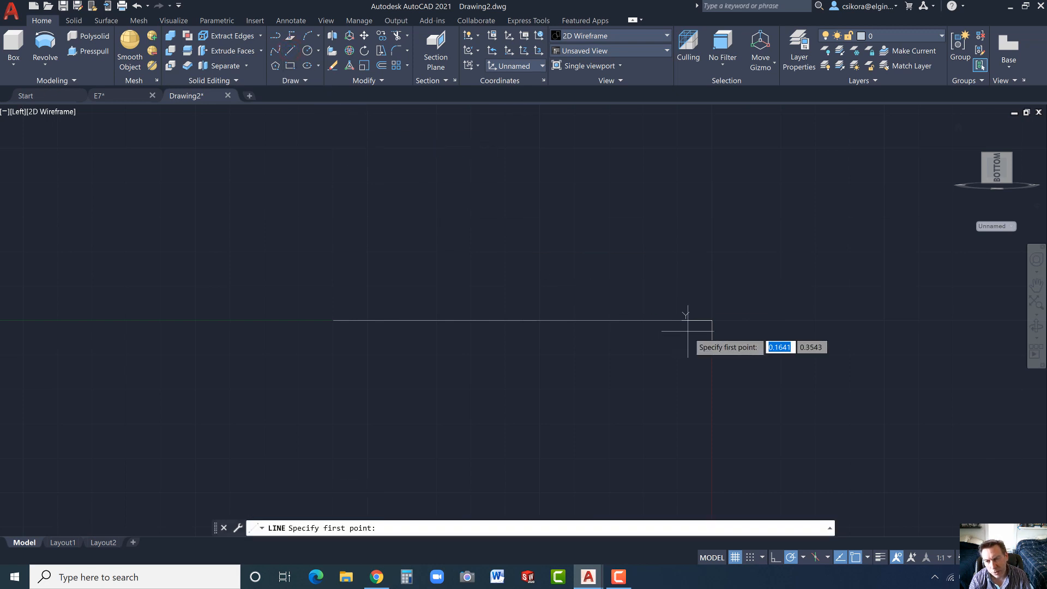
click(711, 320)
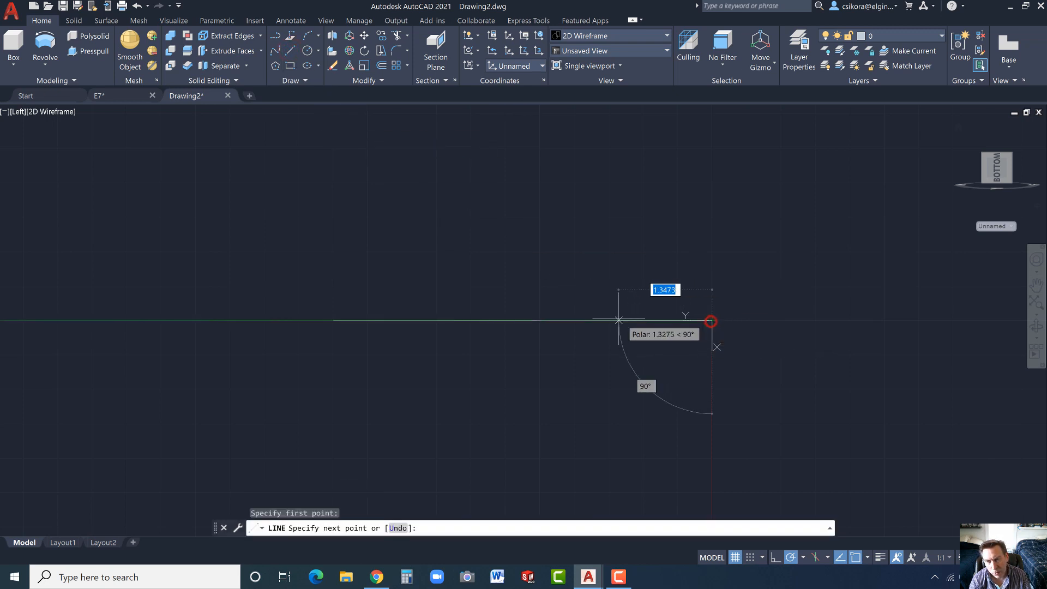
text(1.5)
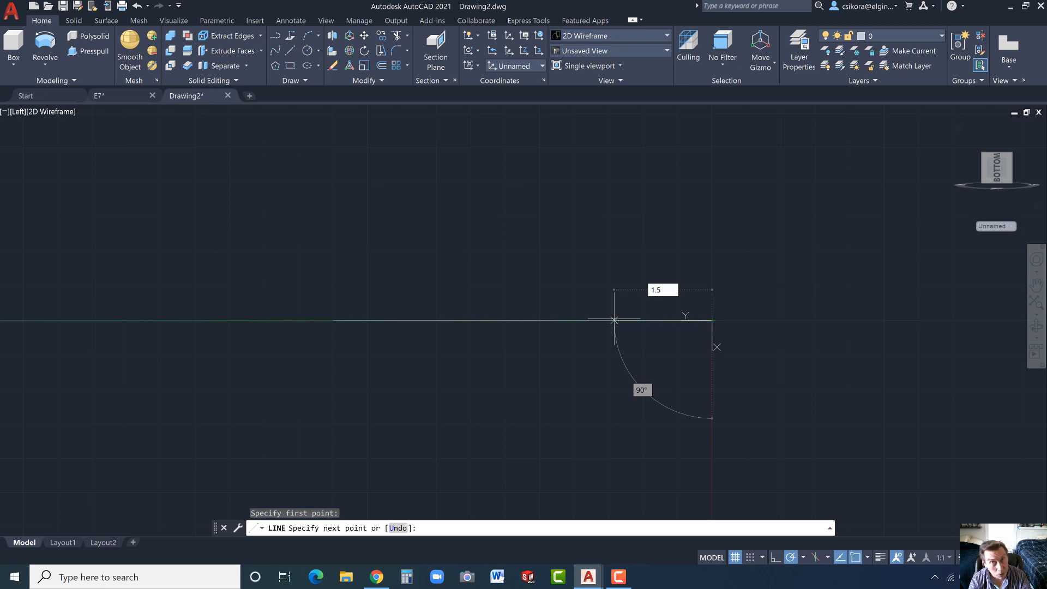
key(Return)
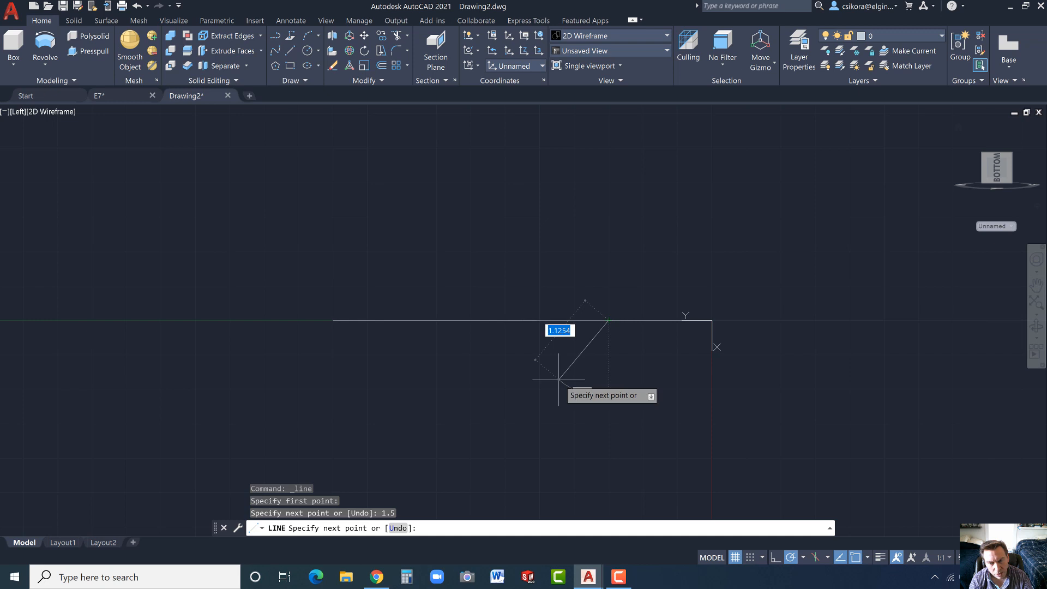
text(1)
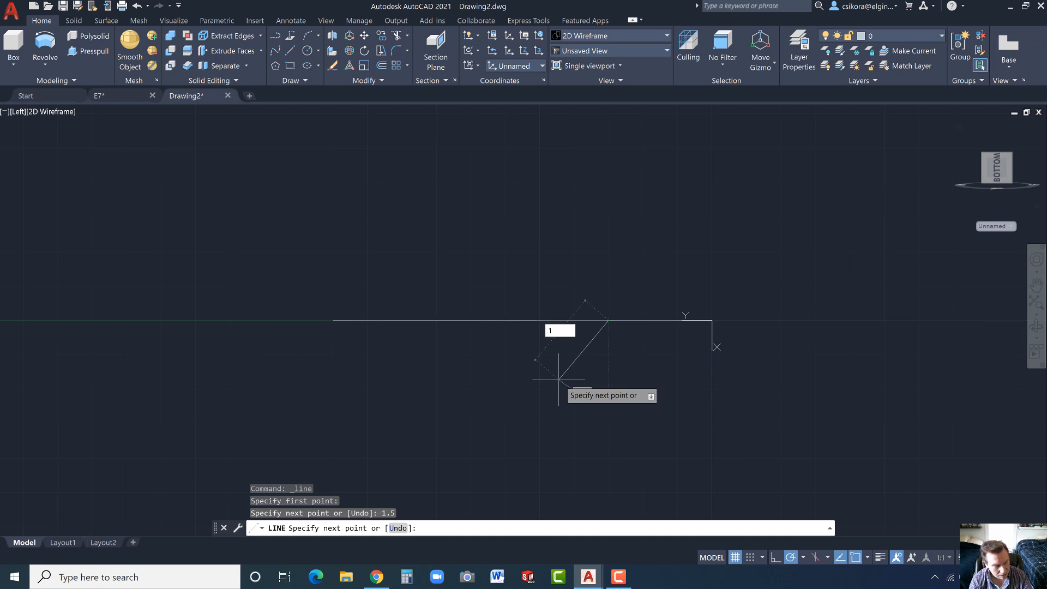
key(Tab)
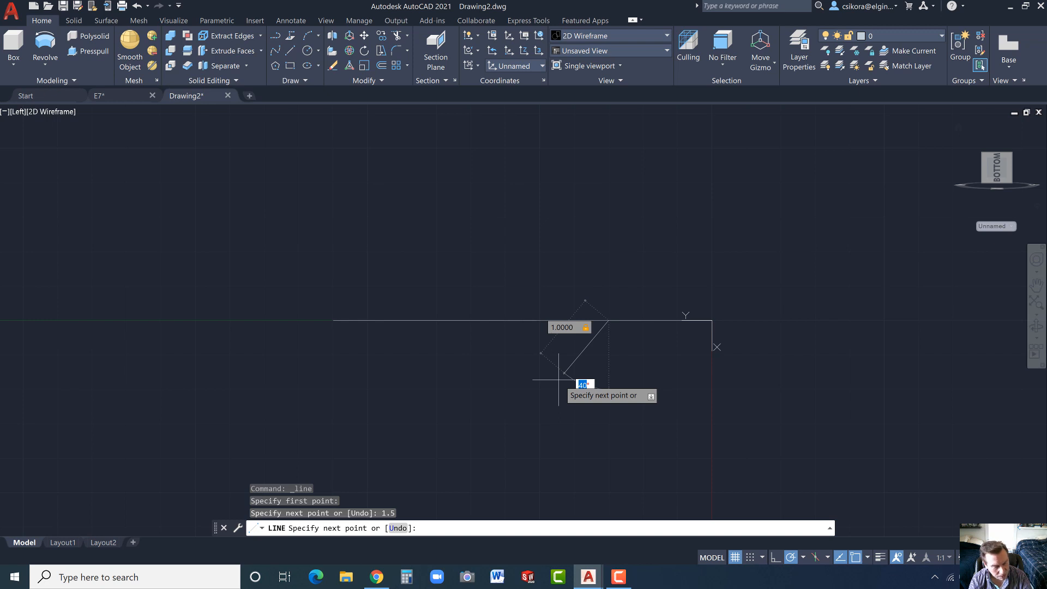
text(45)
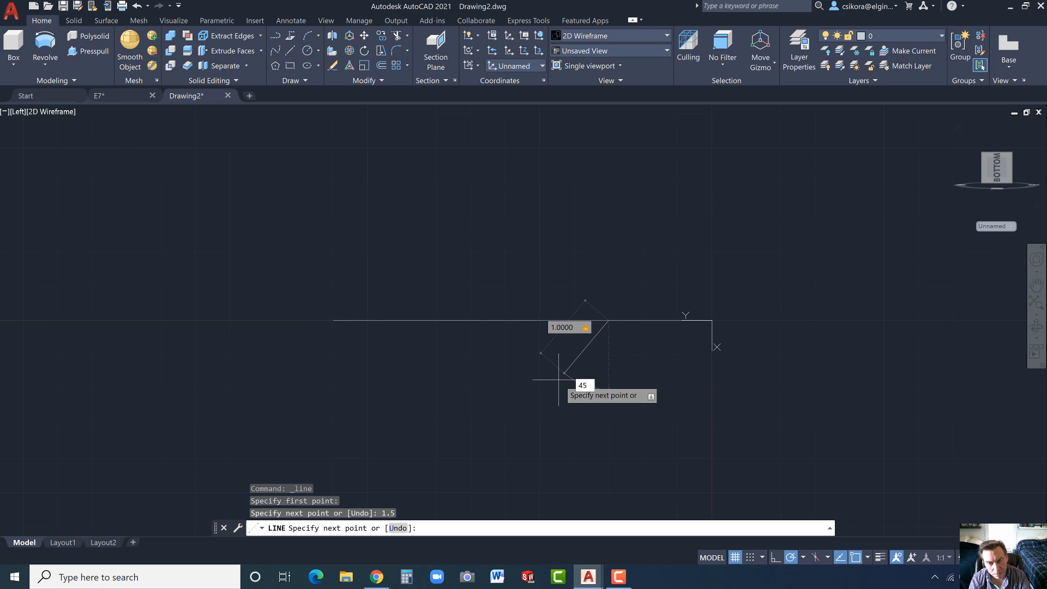
key(Return)
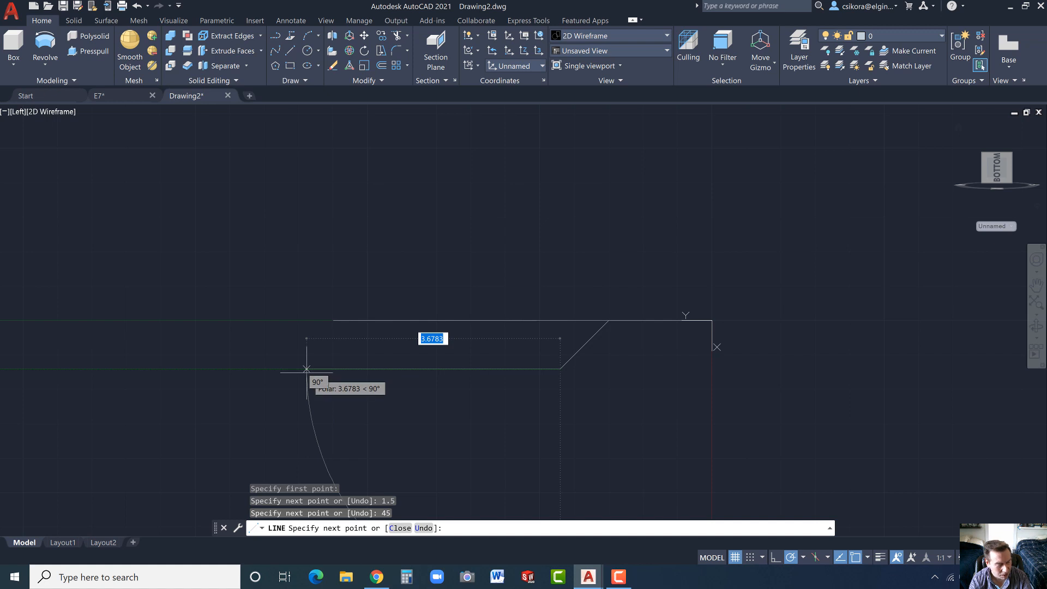
text(4)
key(Return)
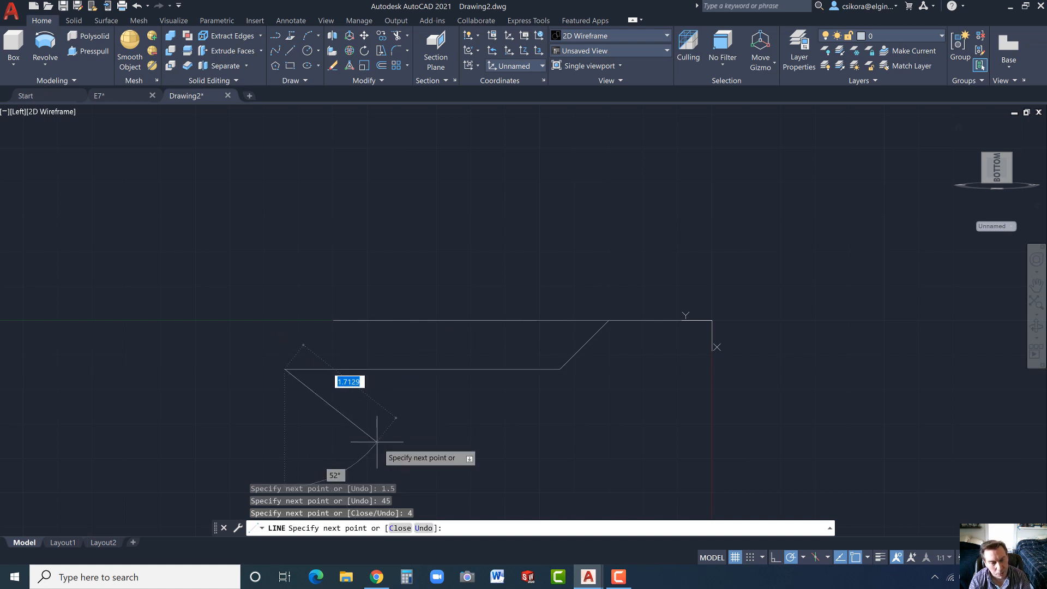
key(Escape)
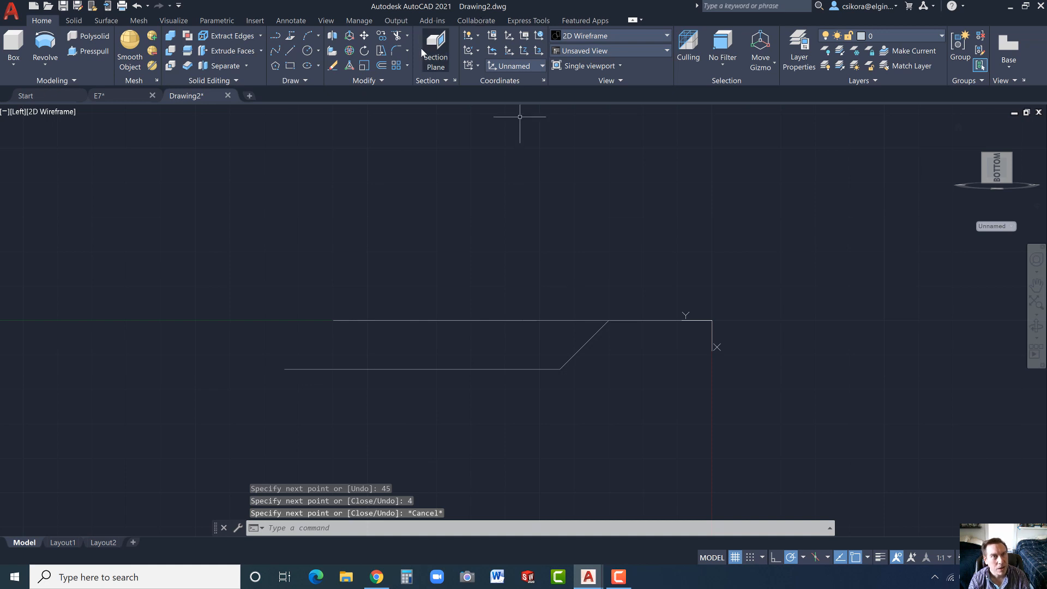
- Fillet the lower corner between the 45° line and the 4-unit line with a radius of 1
click(394, 50)
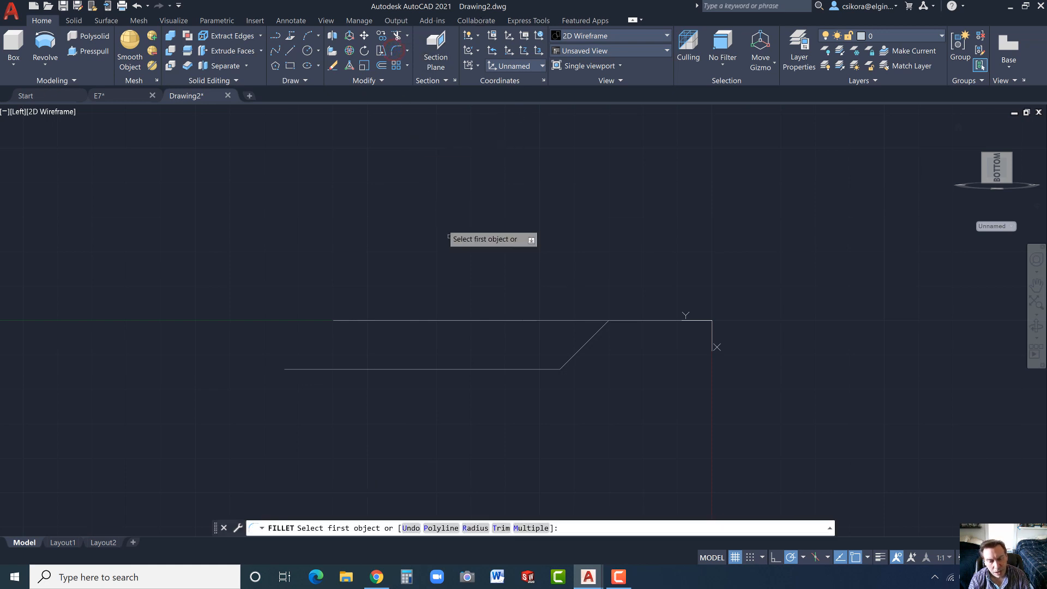
click(476, 528)
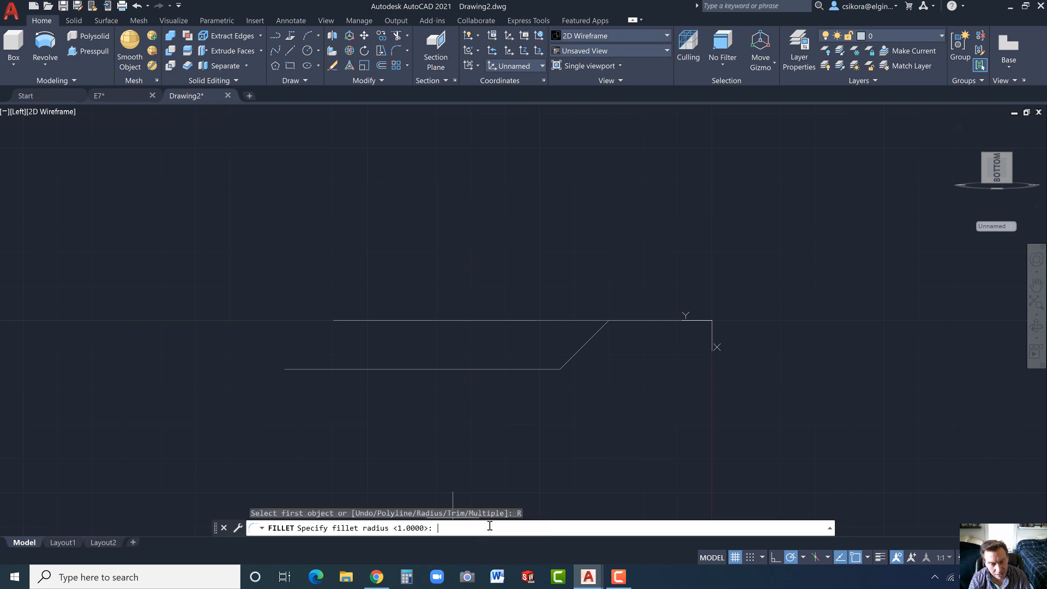
key(Return)
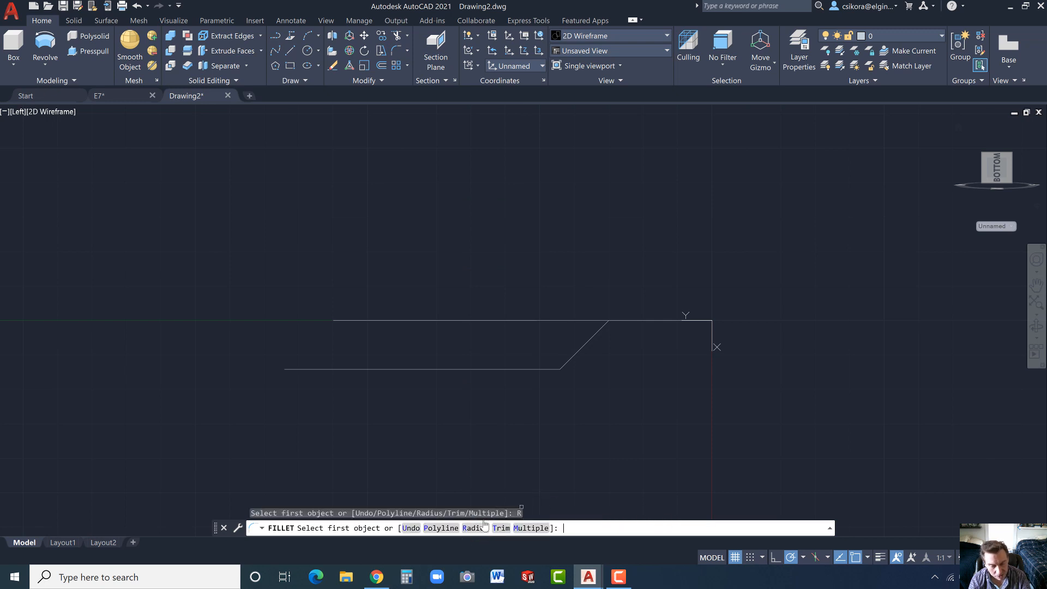
click(576, 352)
click(540, 370)
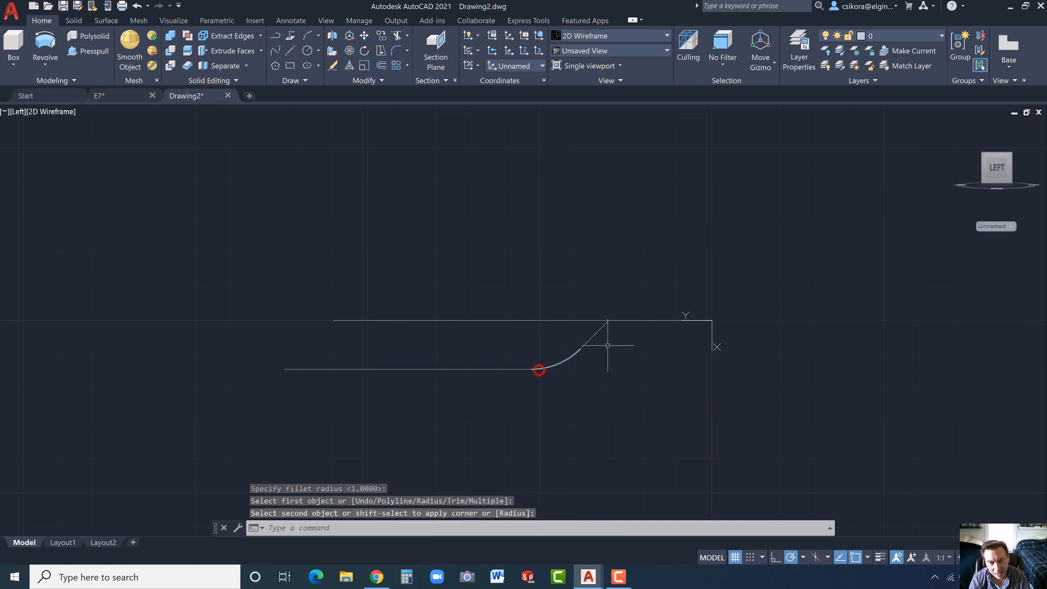
- Fillet the upper corner between the 45° line and the 1.5-unit line with a radius of 1
click(603, 326)
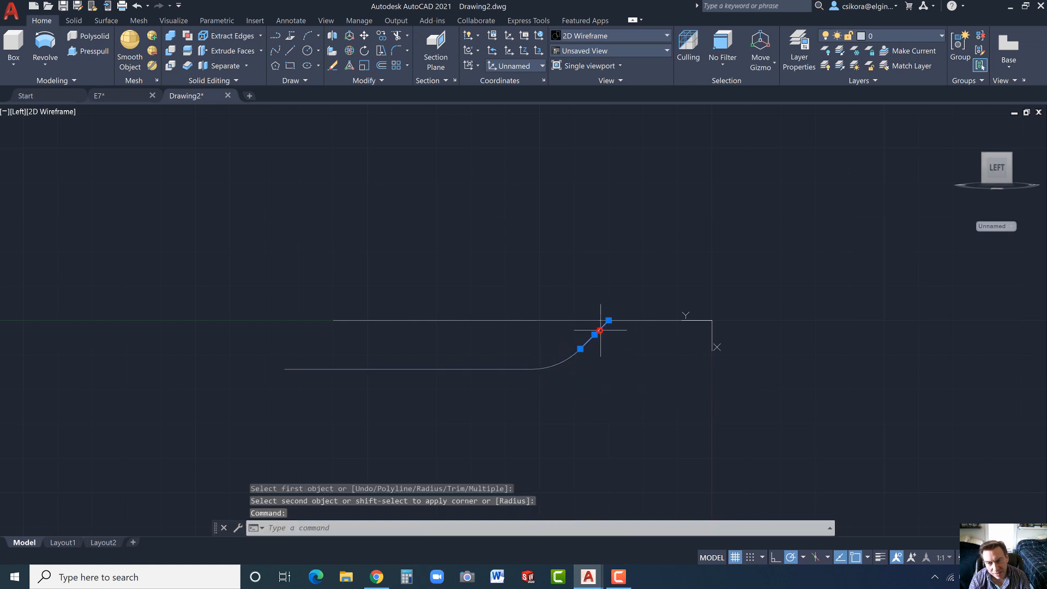
click(631, 320)
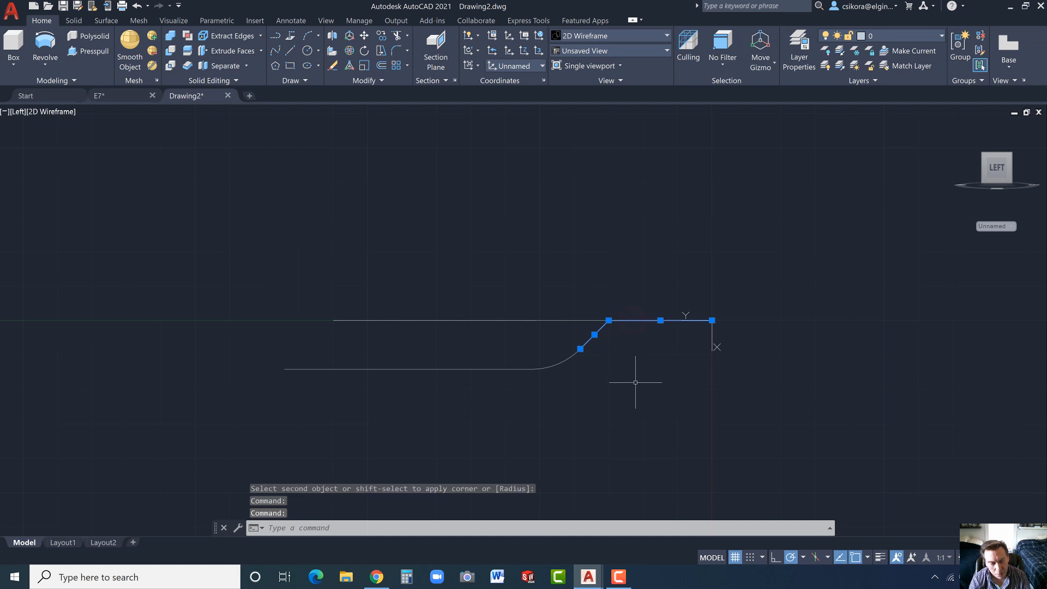
key(Escape)
text(f)
key(Return)
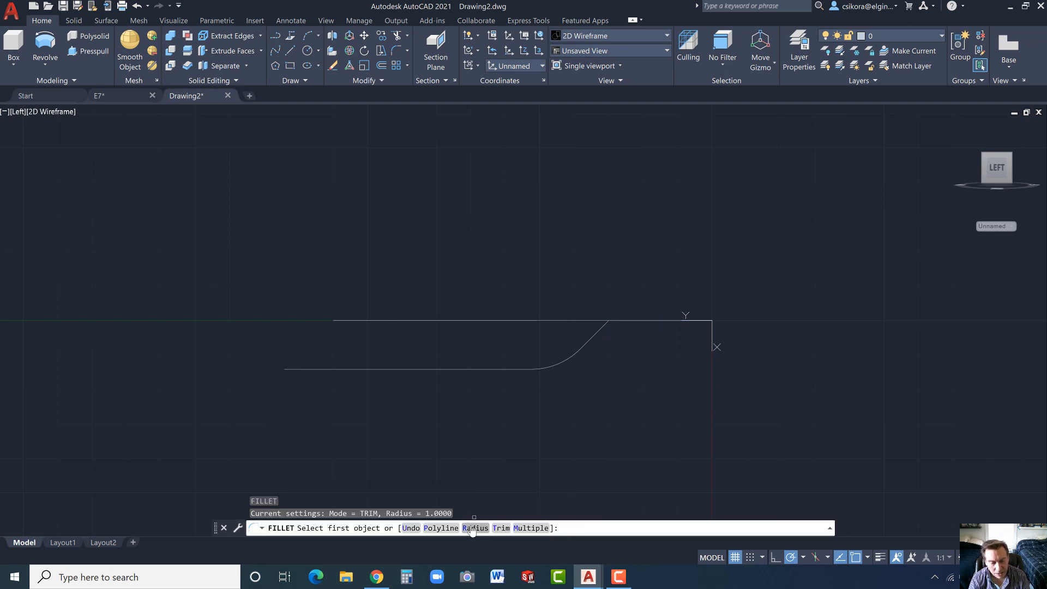
text(R)
key(Return)
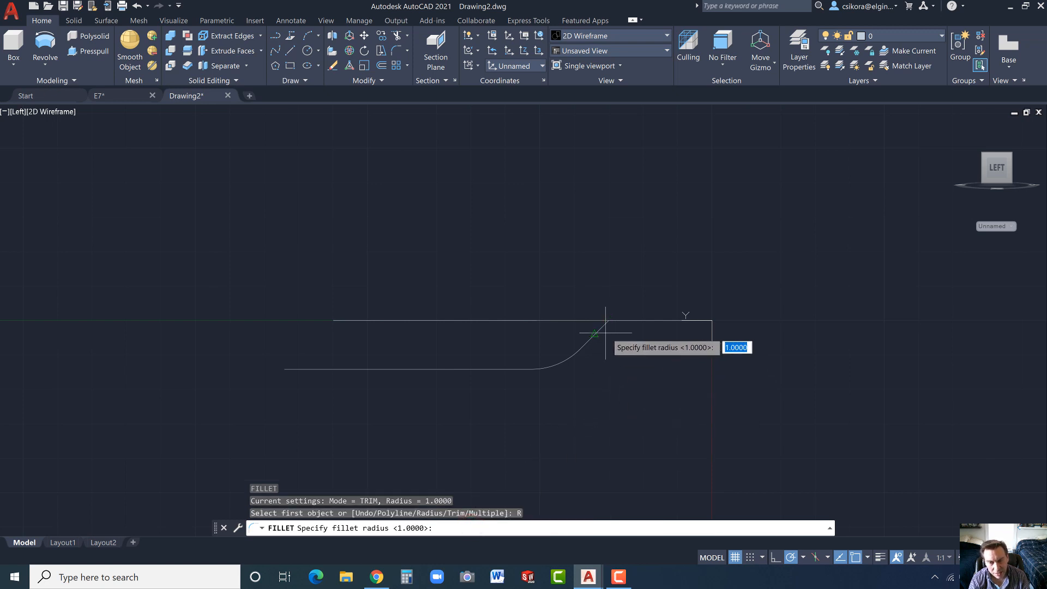
key(Return)
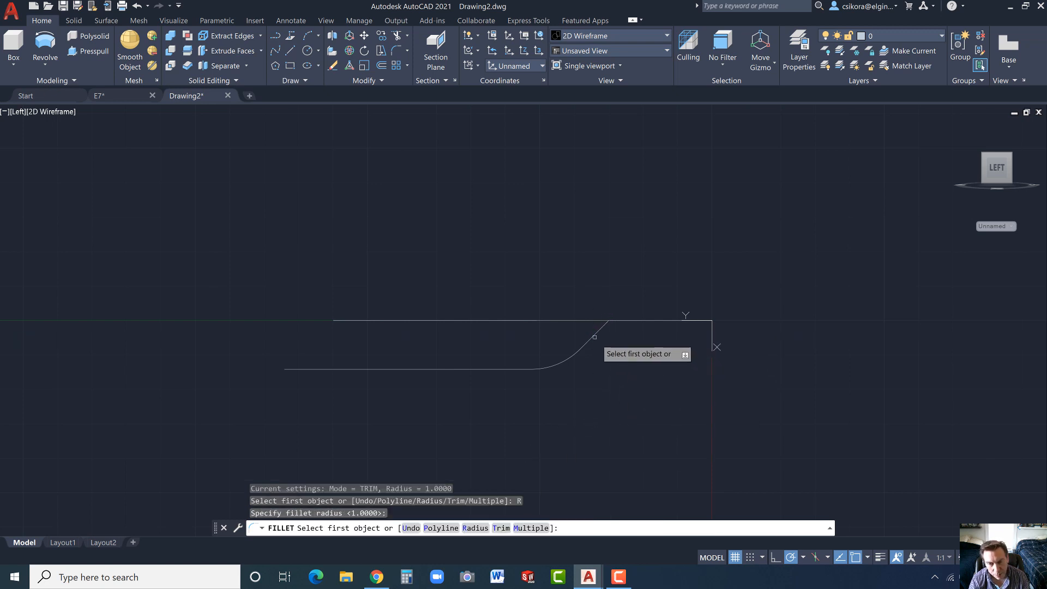
click(594, 334)
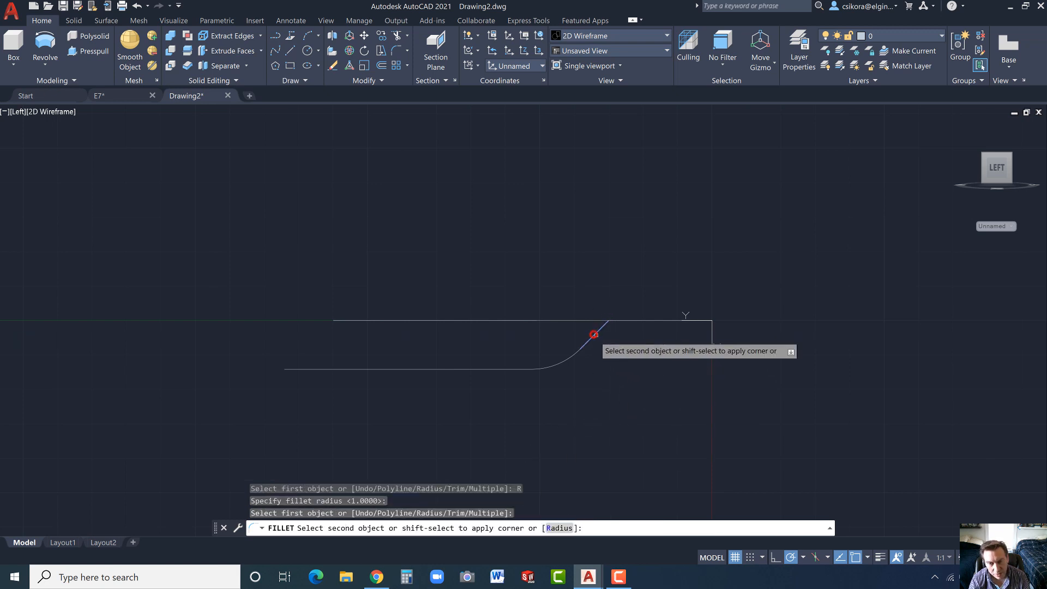
click(636, 318)
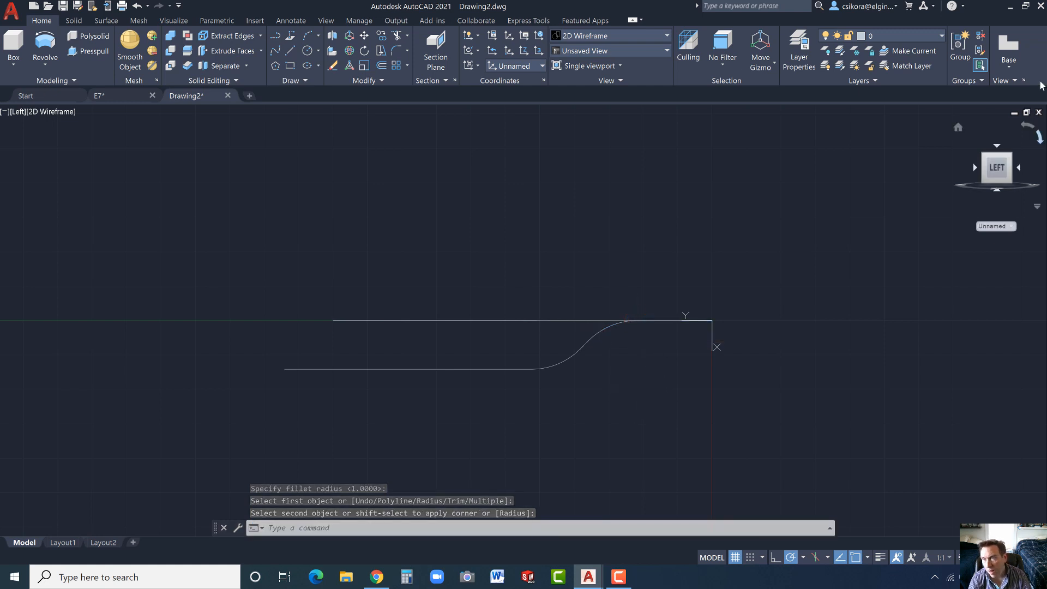
- In the home isometric view, join the side profile's three lines and two fillet arcs into a single polyline
click(957, 130)
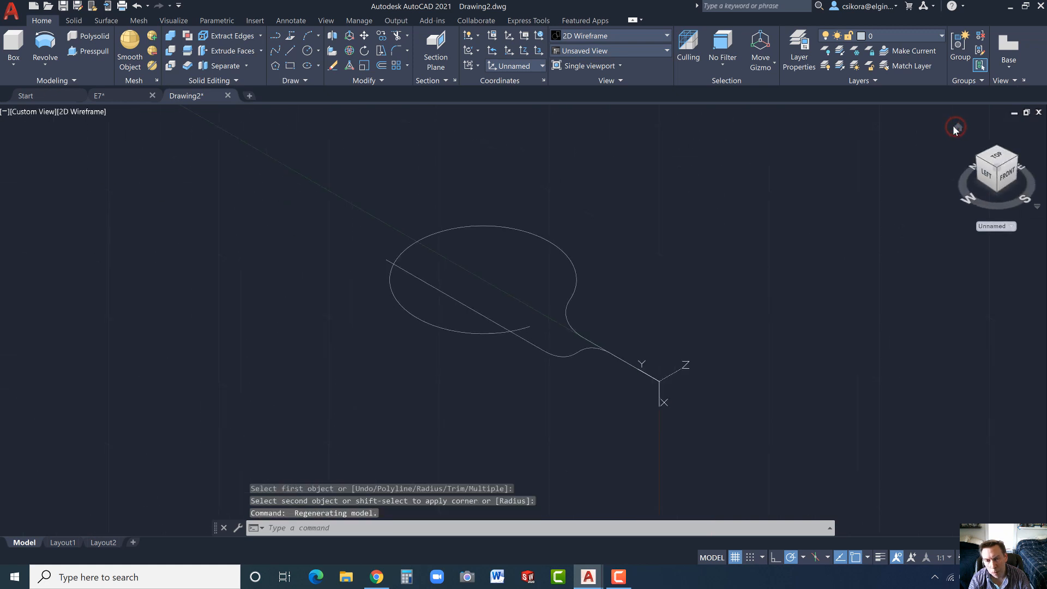
key(Escape)
key(Escape)
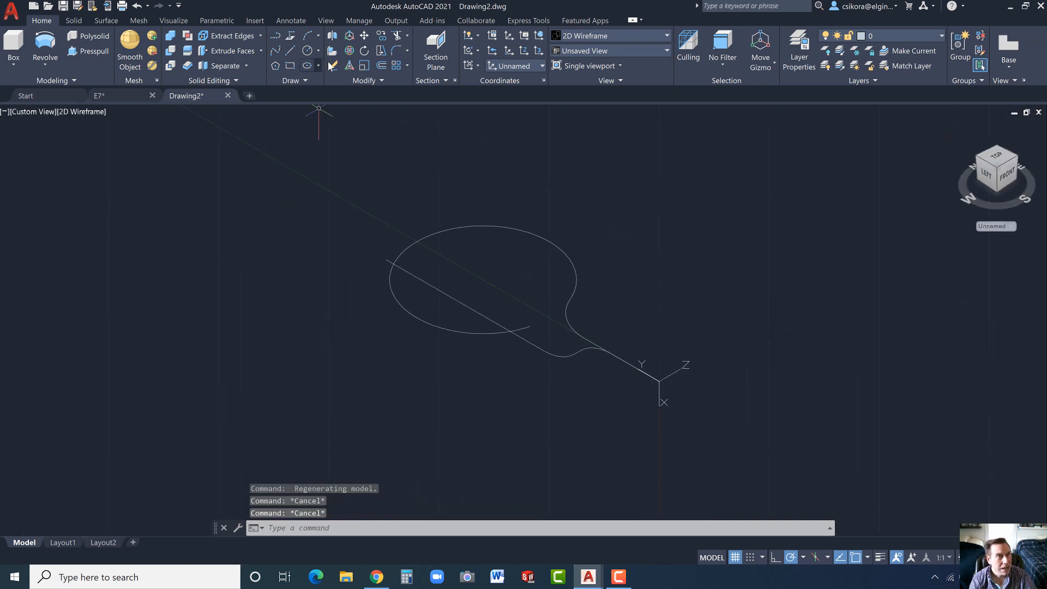
click(380, 81)
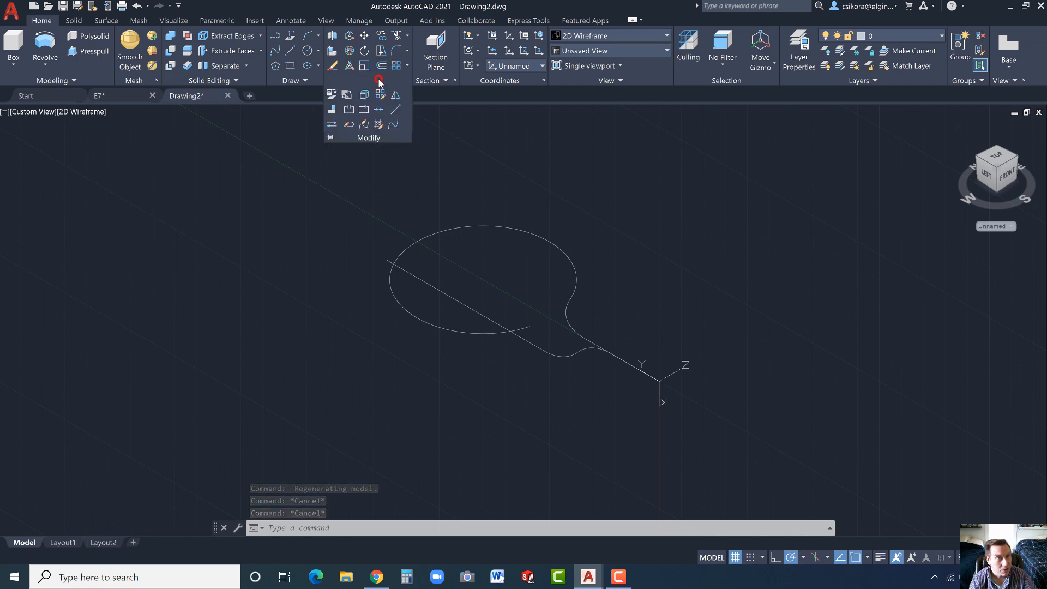
click(377, 110)
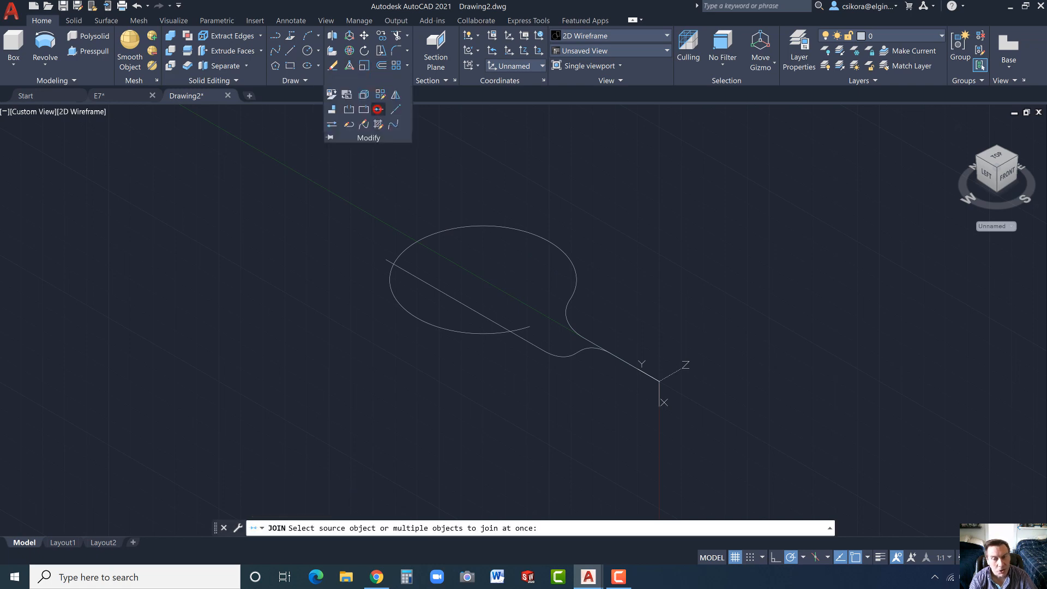
click(627, 363)
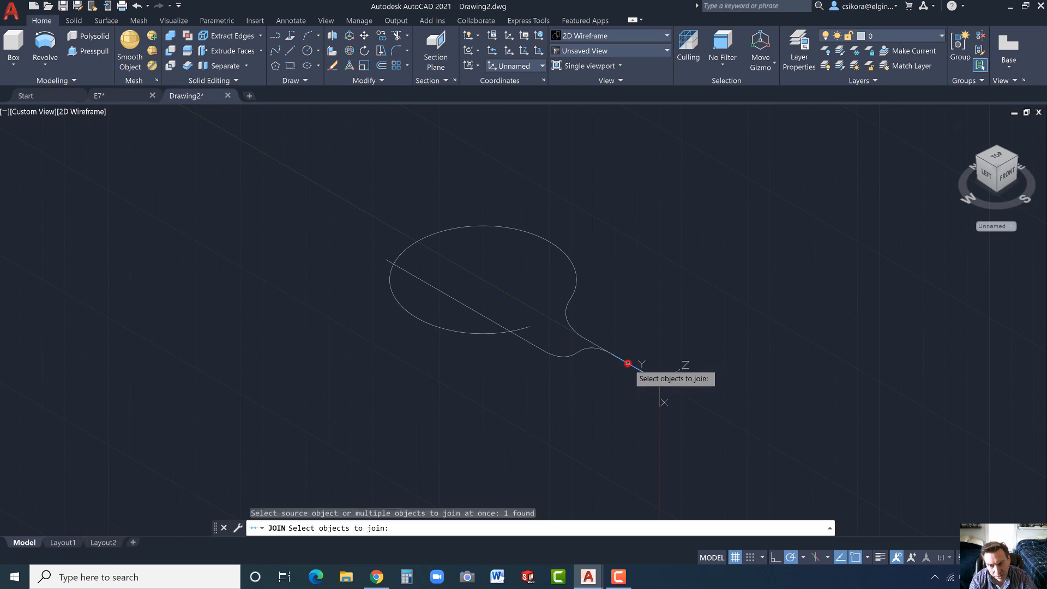
click(594, 349)
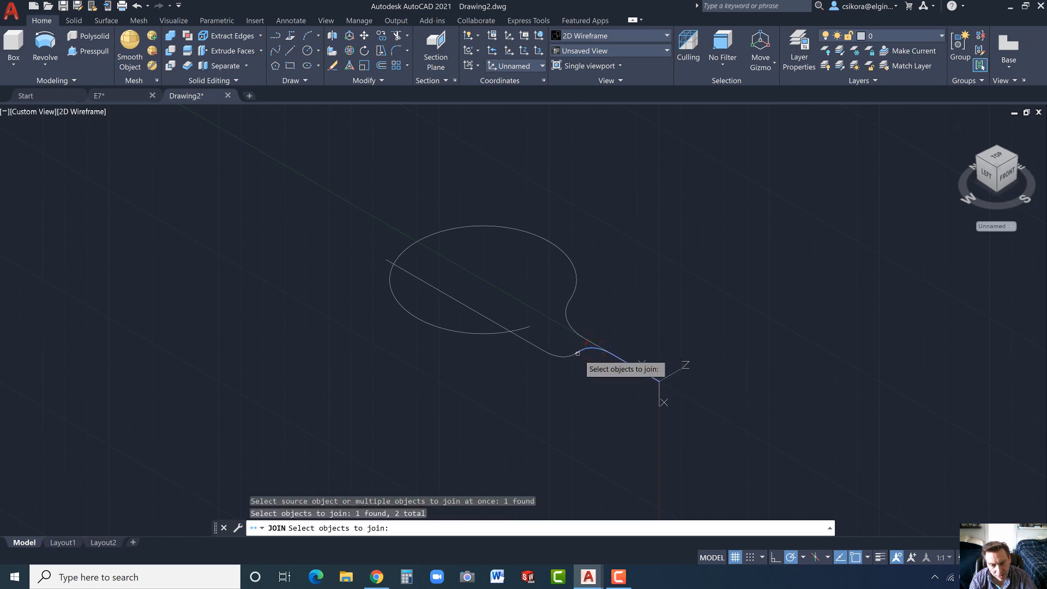
click(578, 353)
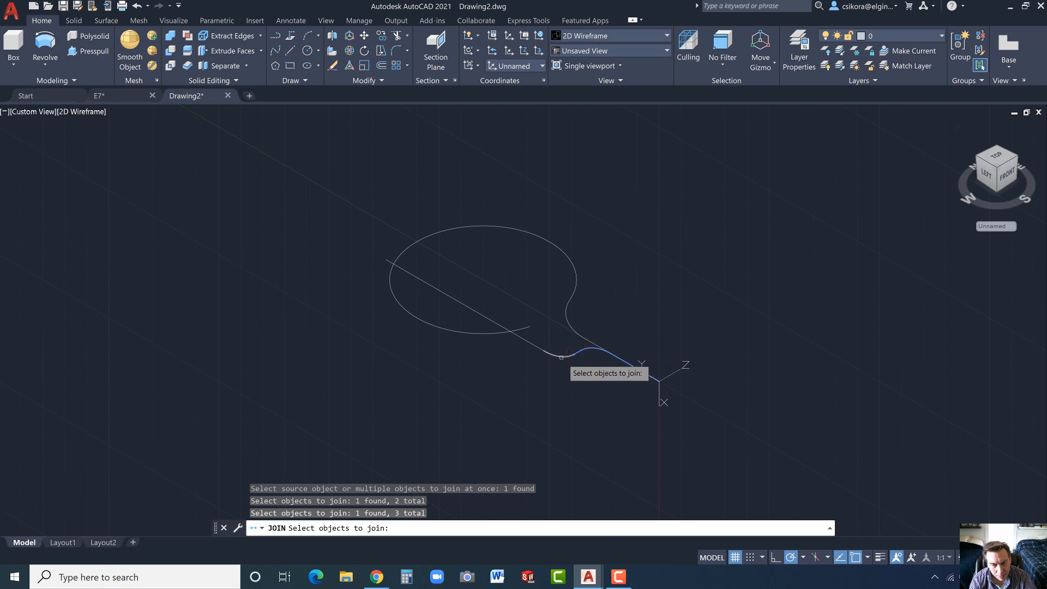
click(562, 357)
click(534, 347)
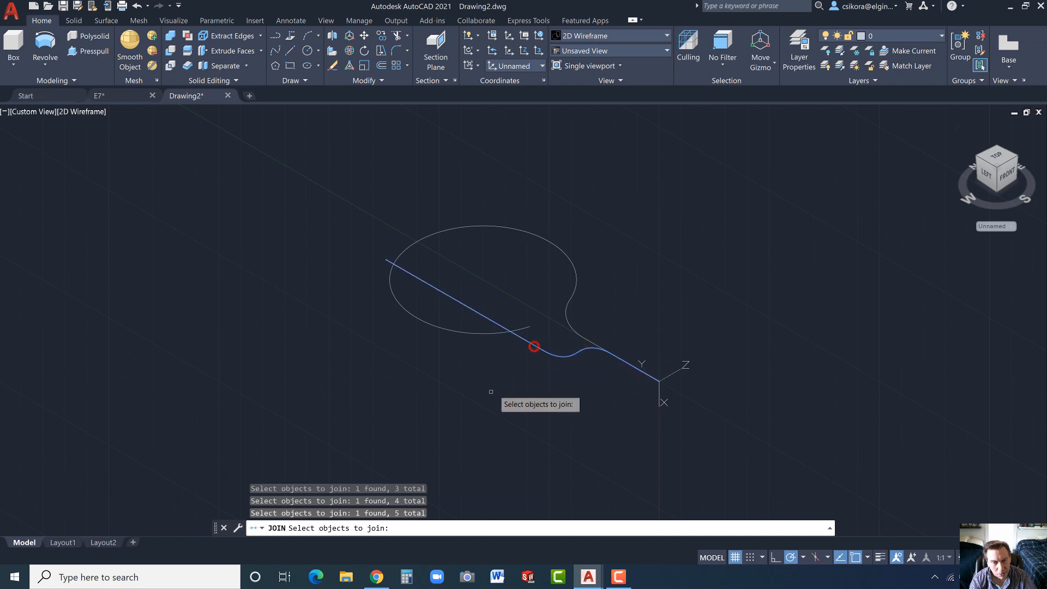
key(Return)
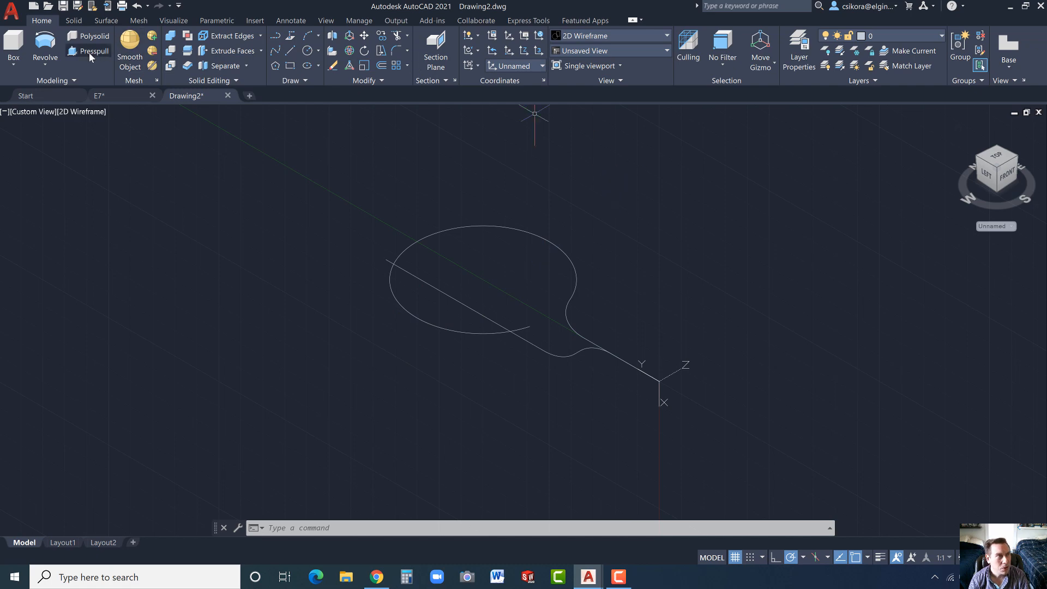
- Extrude the joined looped profile 3 units downward as a surface
click(45, 63)
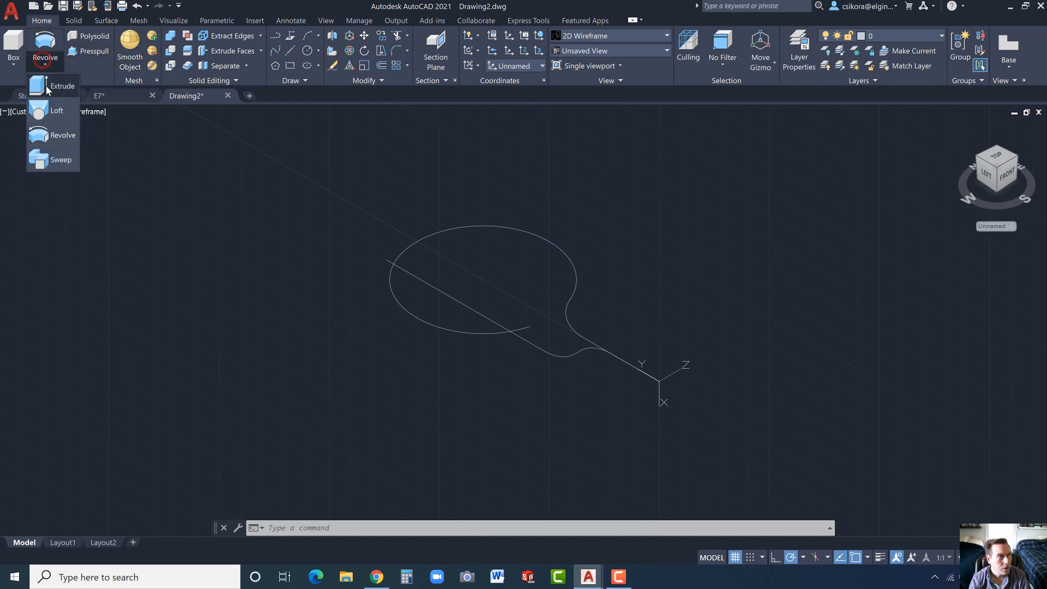
click(46, 86)
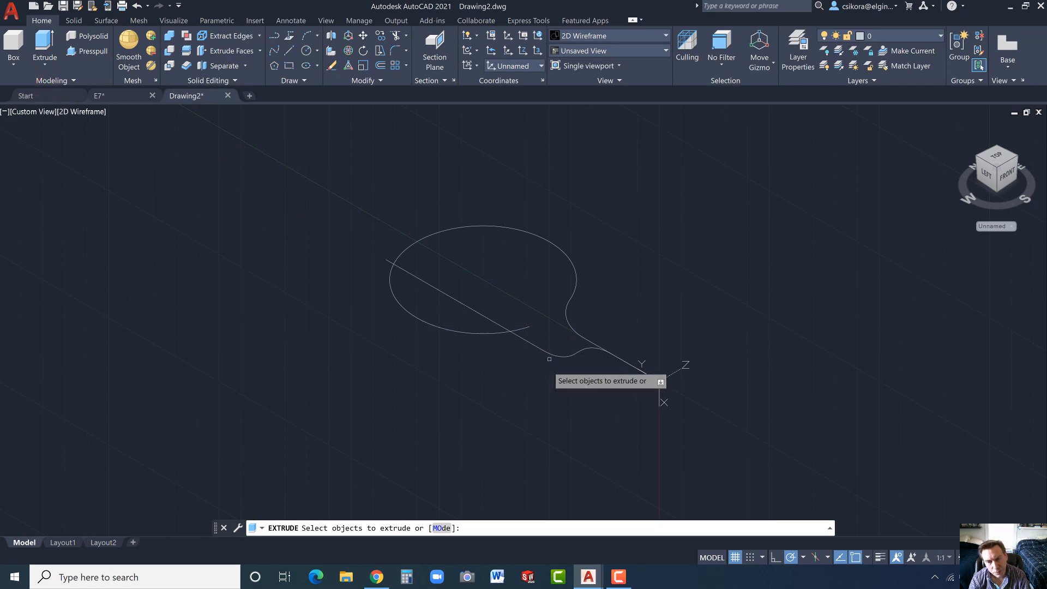
click(568, 319)
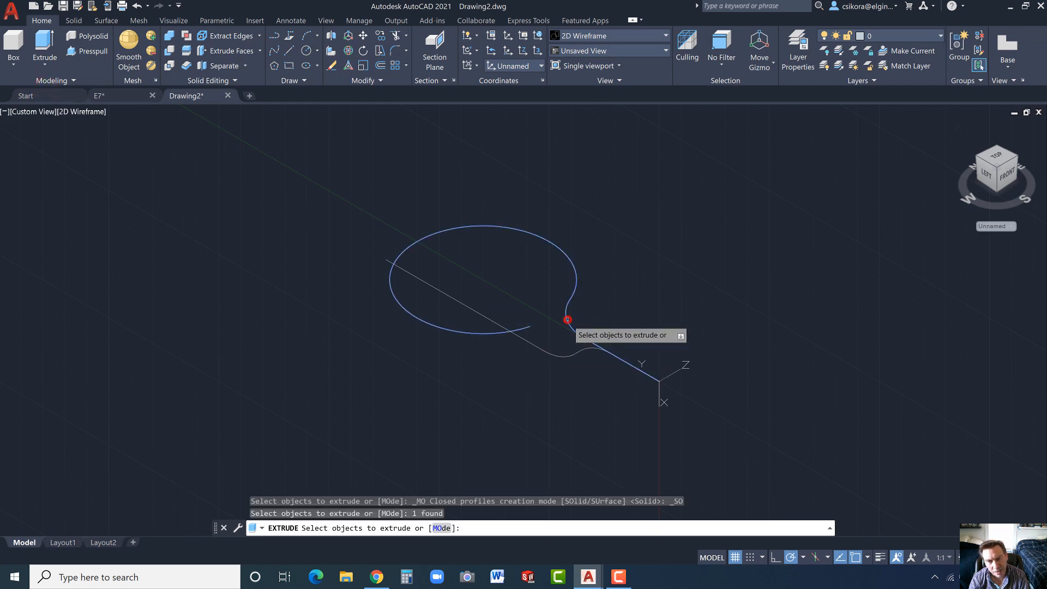
key(Return)
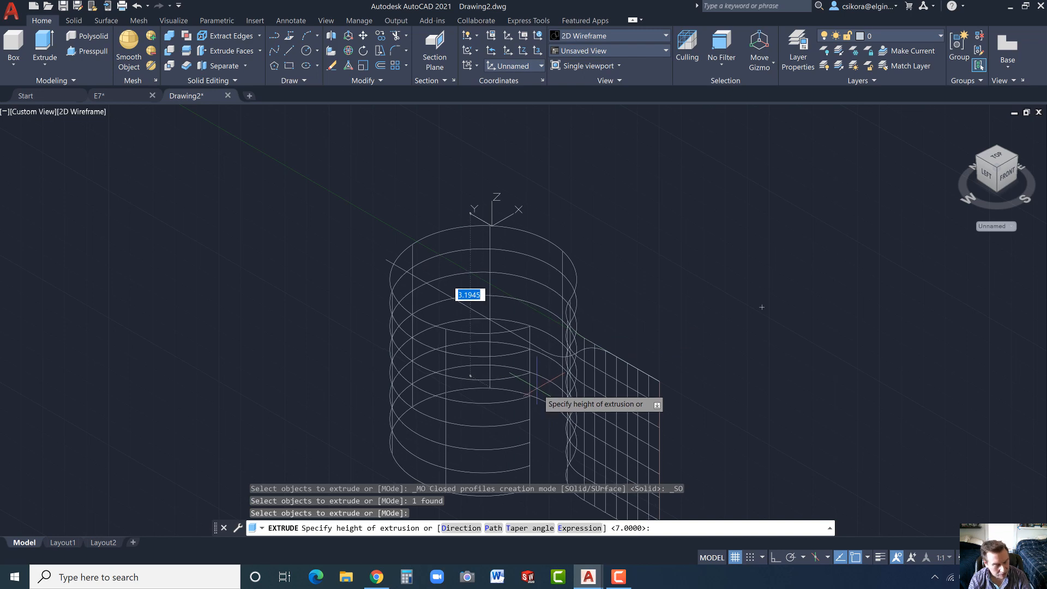
text(3)
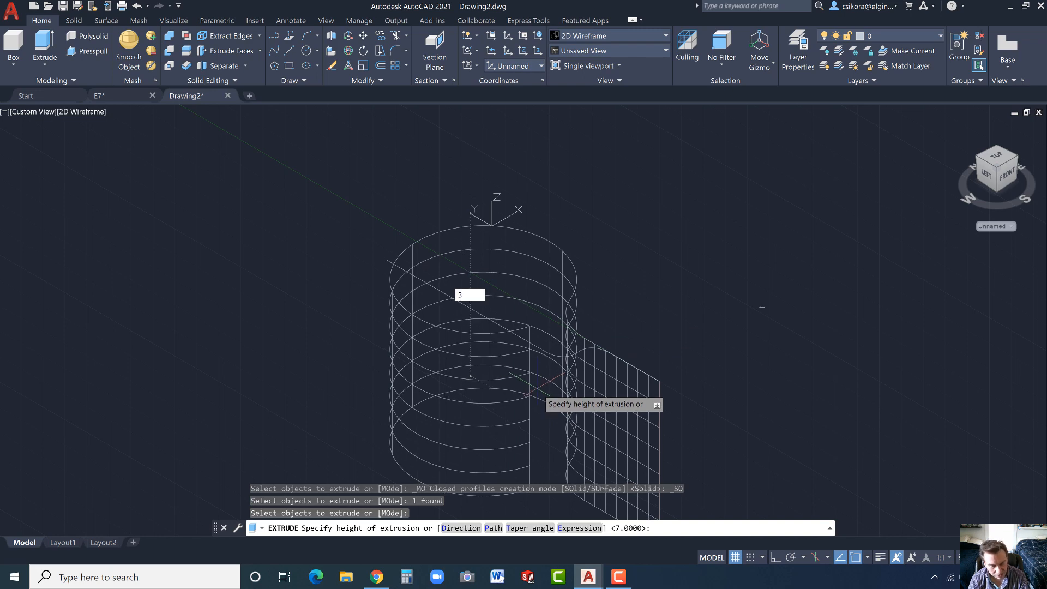
key(Return)
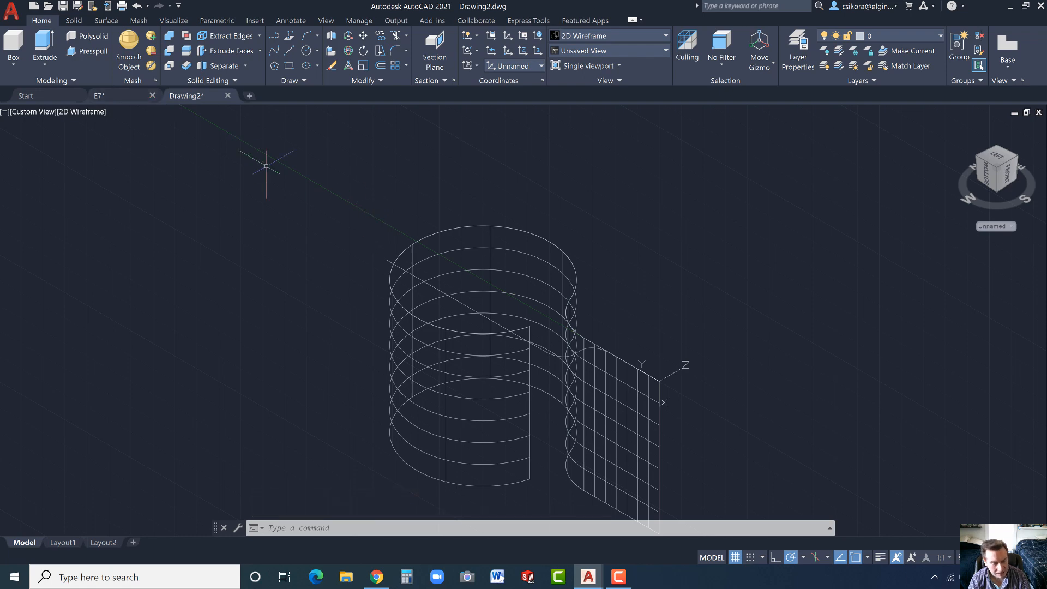
- Extrude the joined side profile 4 units toward positive Z and set the visual style to Shades of Gray
key(Return)
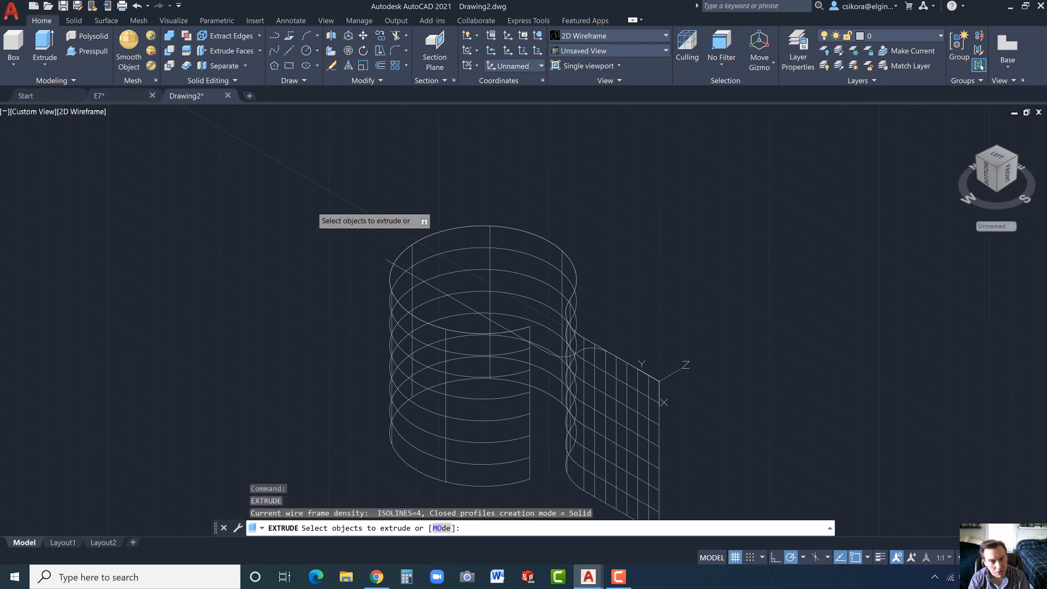
click(438, 290)
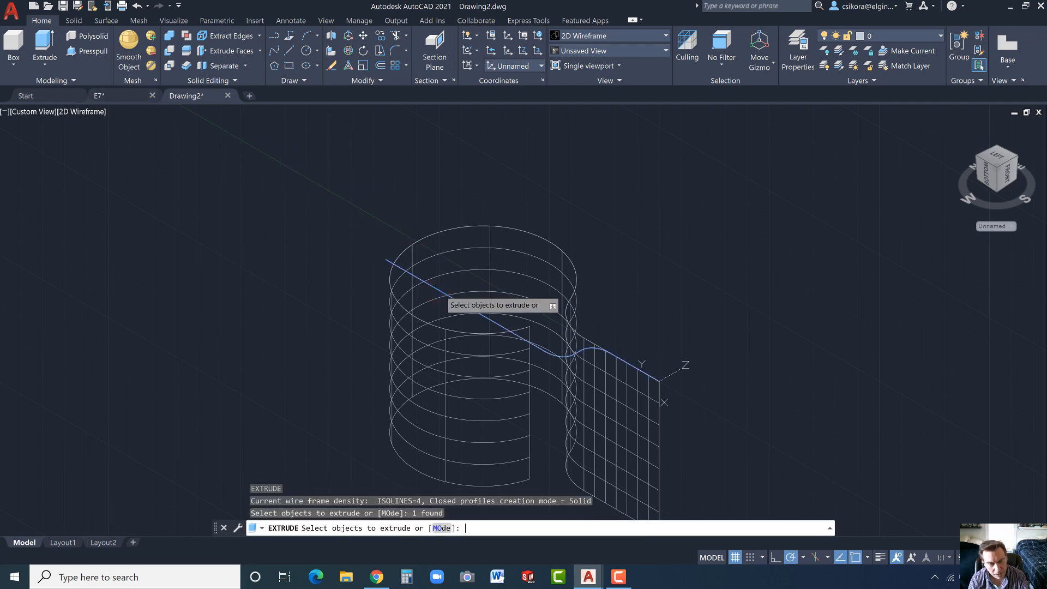
key(Return)
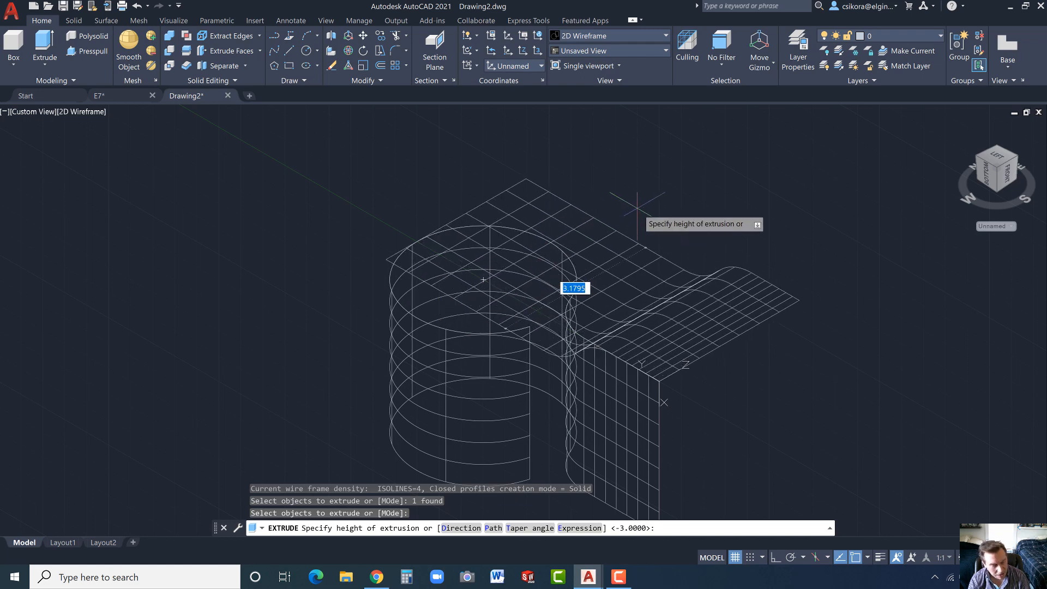
text(4)
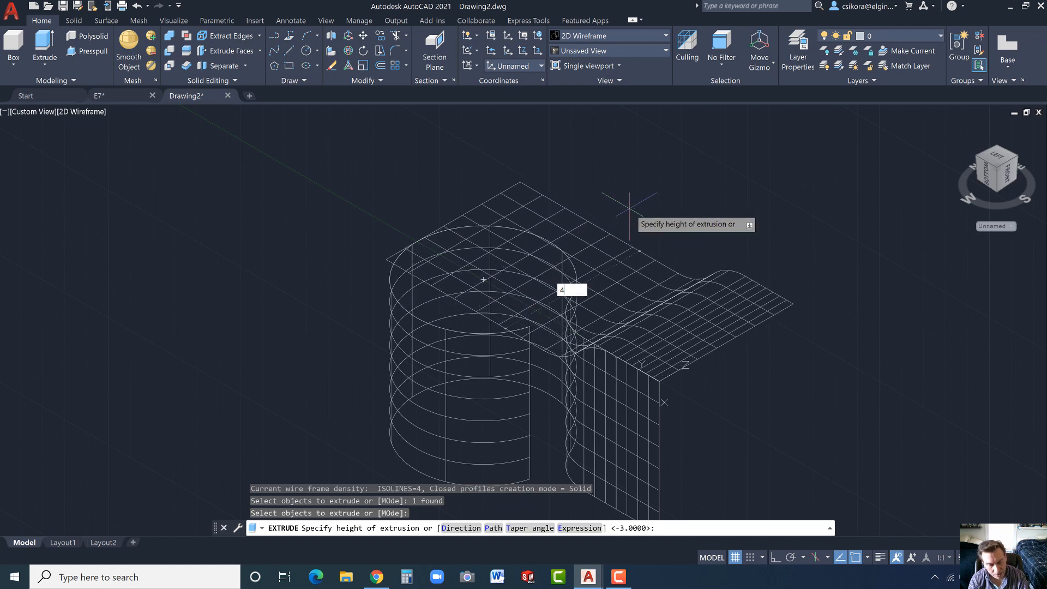
key(Return)
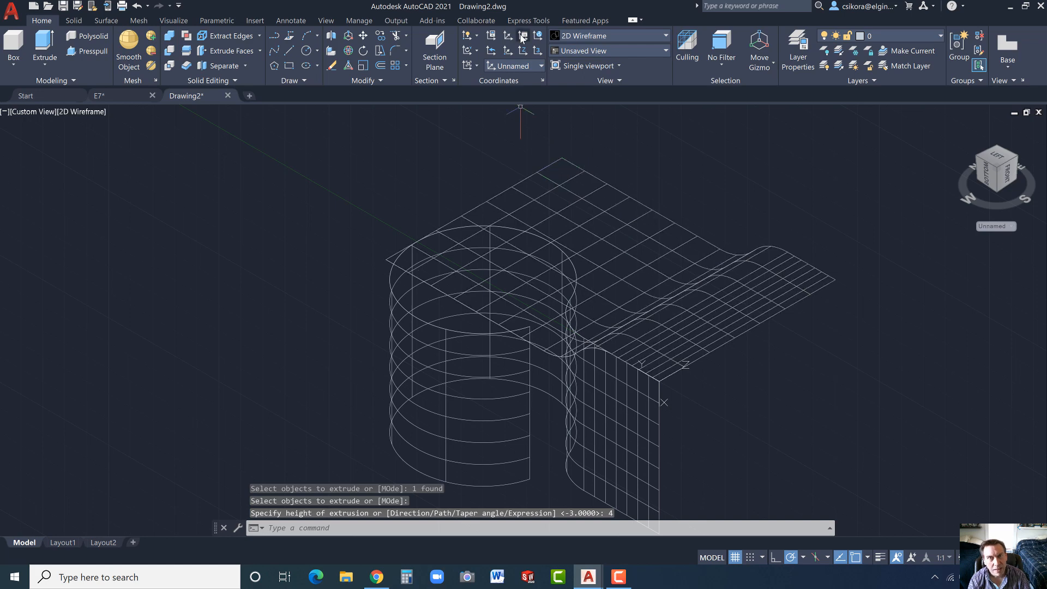
click(600, 37)
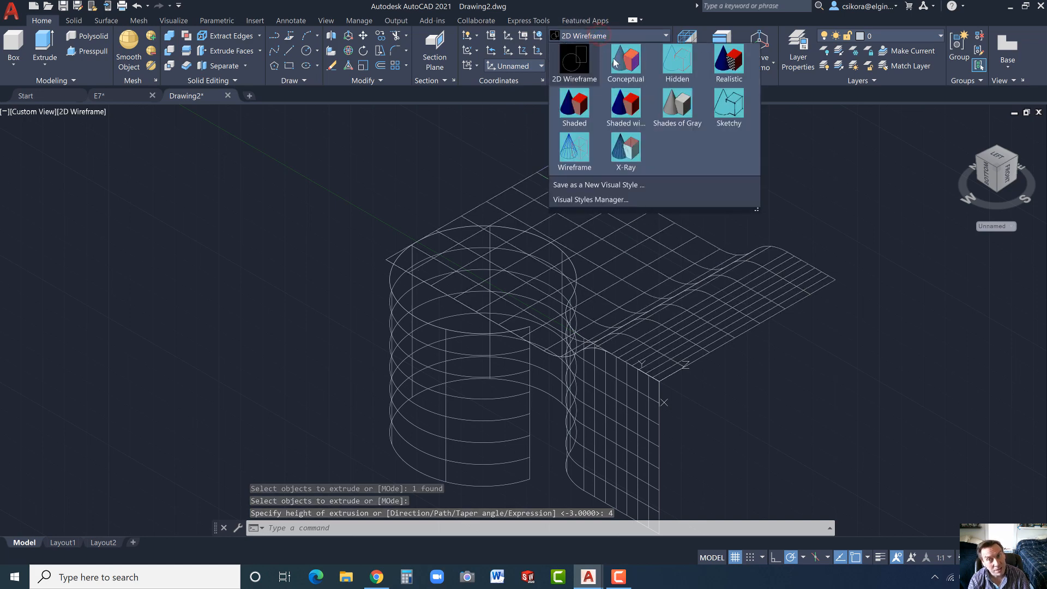
click(668, 105)
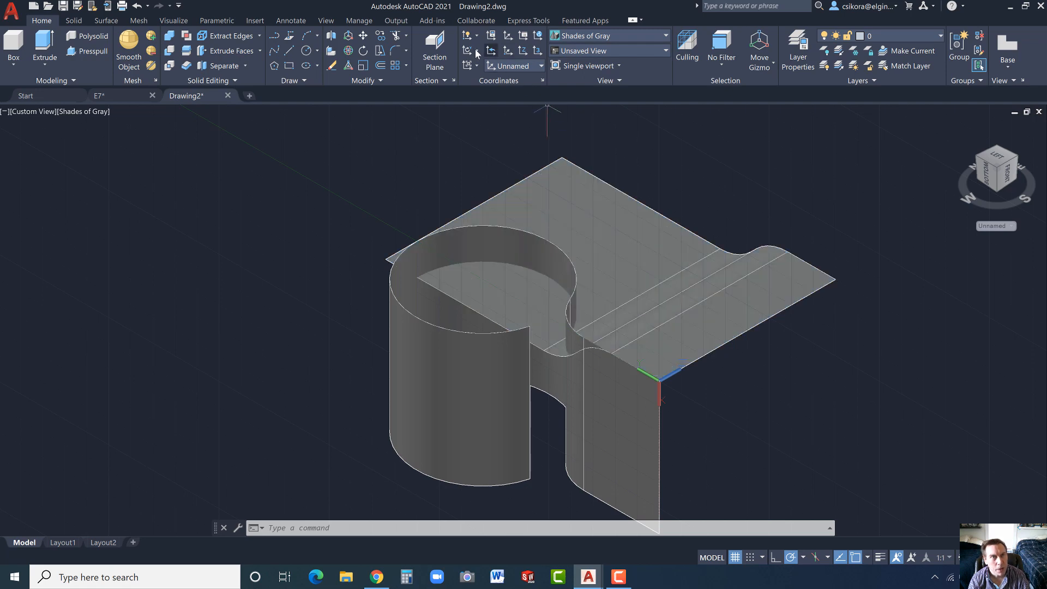
- Move the extruded side-profile surface from the midpoint of its straight end edge to the origin, accepting the loss of surface associativity
click(364, 36)
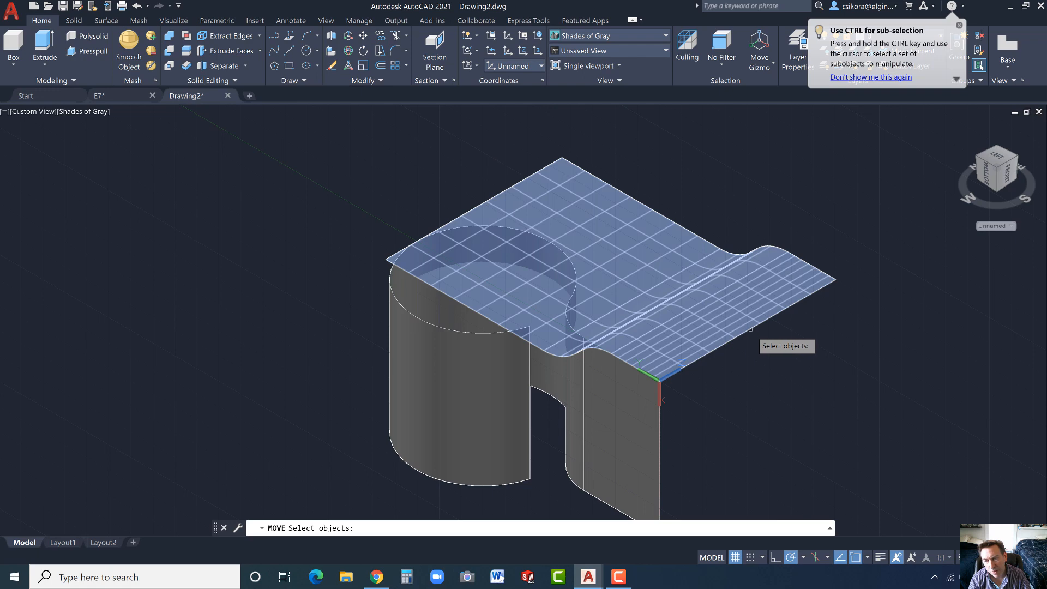
click(732, 313)
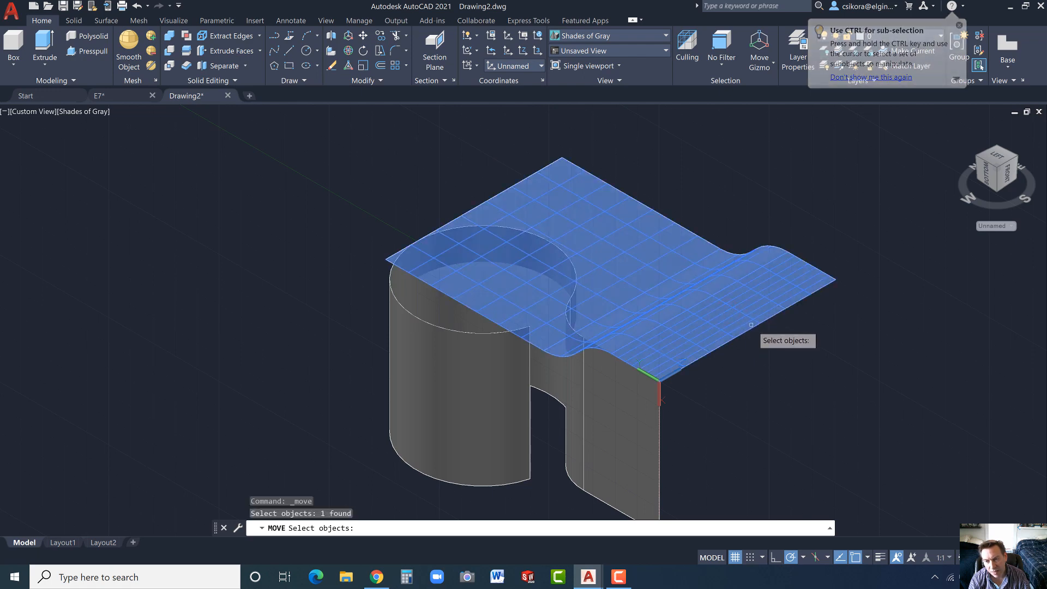
key(Return)
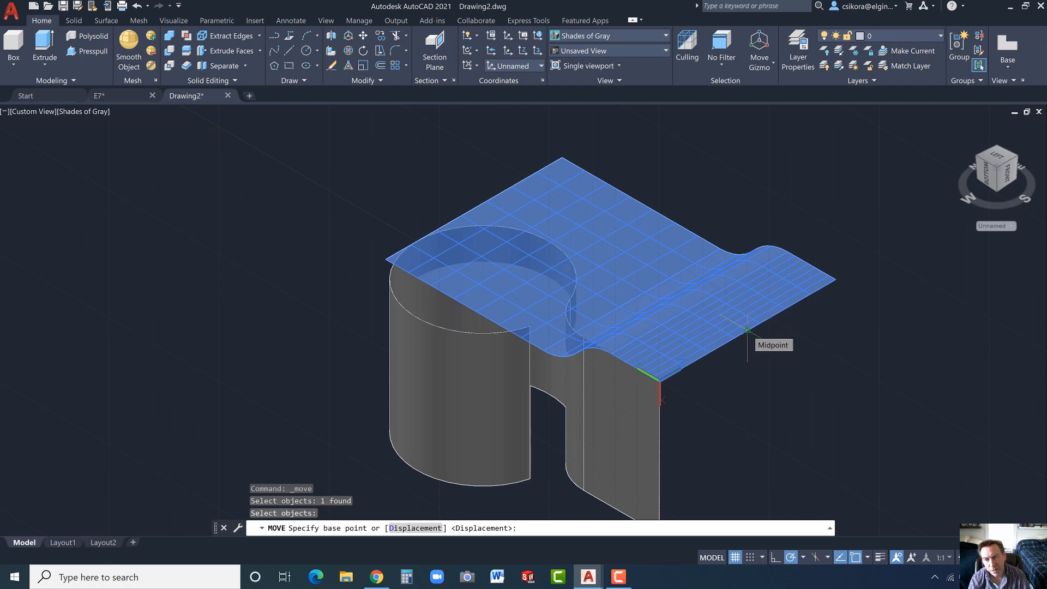
click(747, 330)
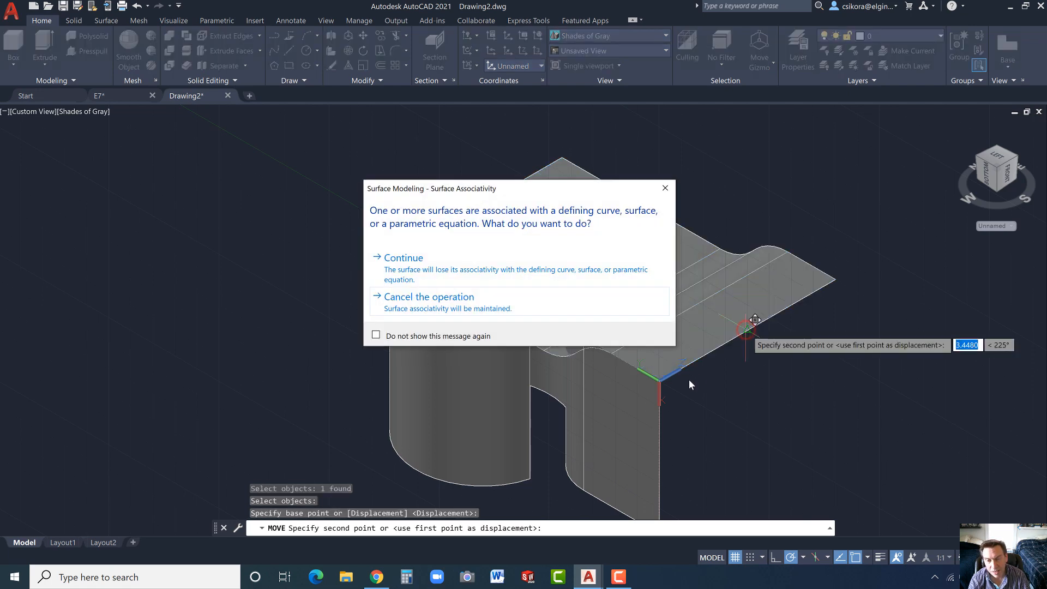
click(427, 272)
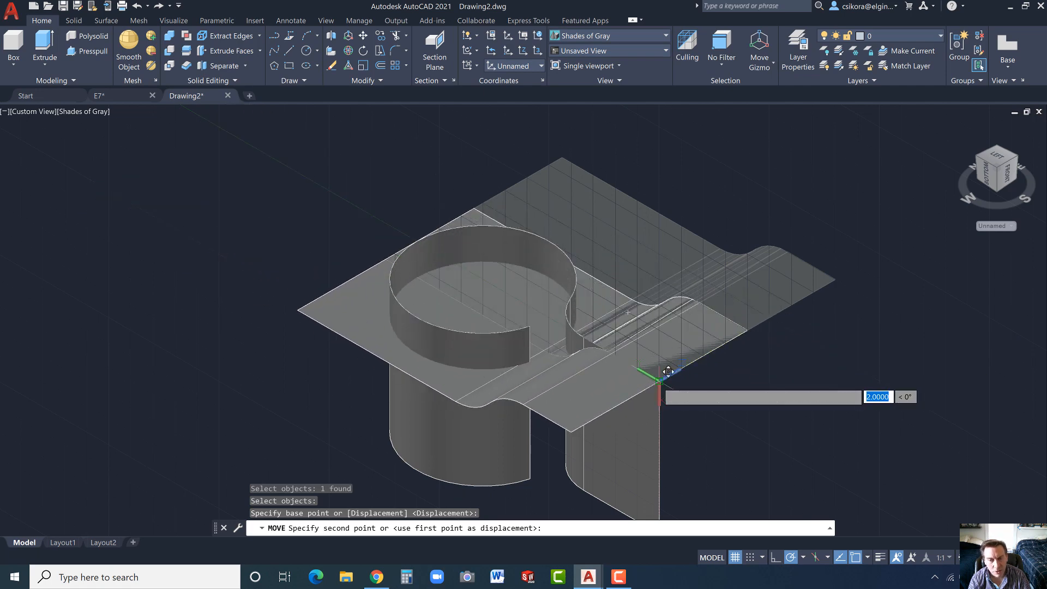
click(668, 371)
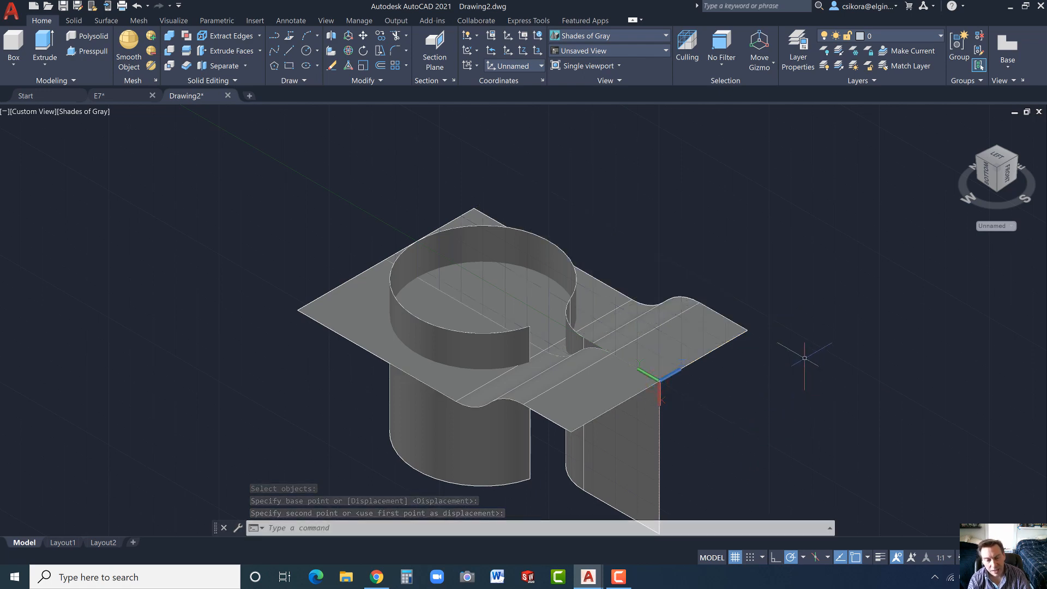
key(Escape)
- Intersect the looped surface with the side-profile surface to create the bent 3D curve
shift+middle_drag(793, 358, 610, 354)
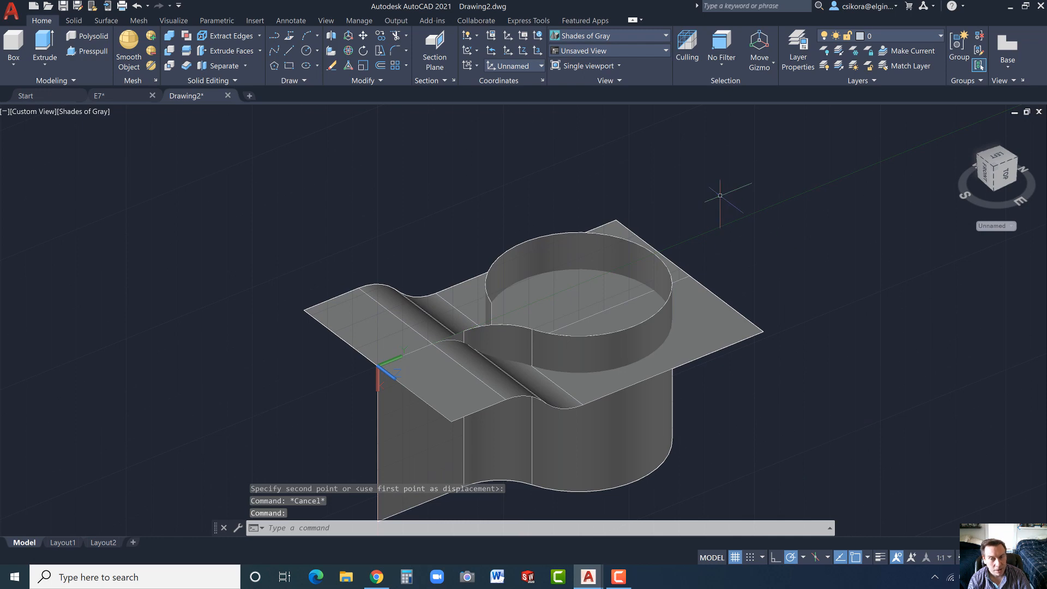
text(INT)
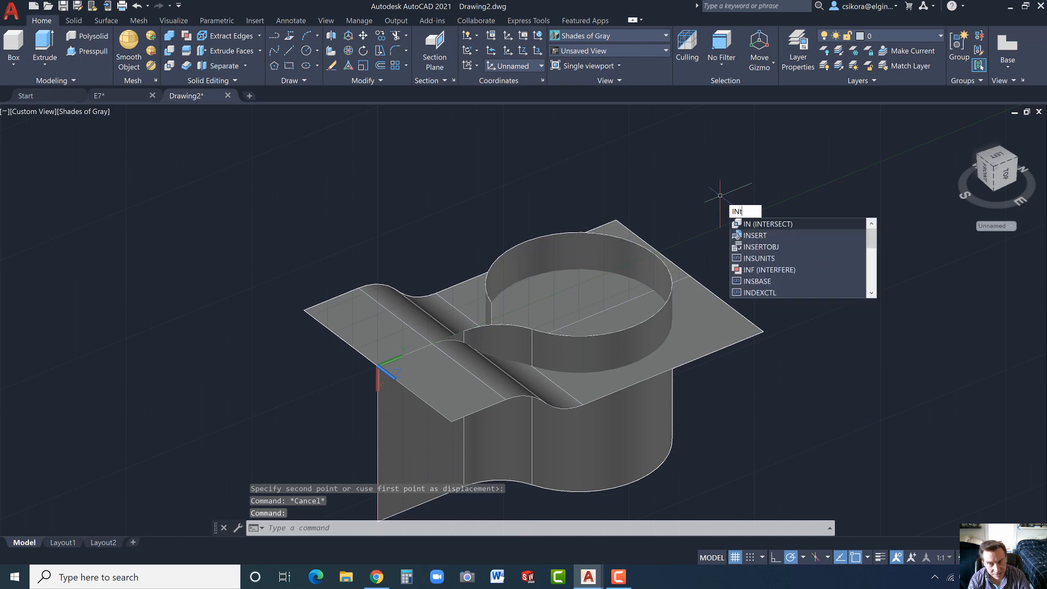
click(755, 225)
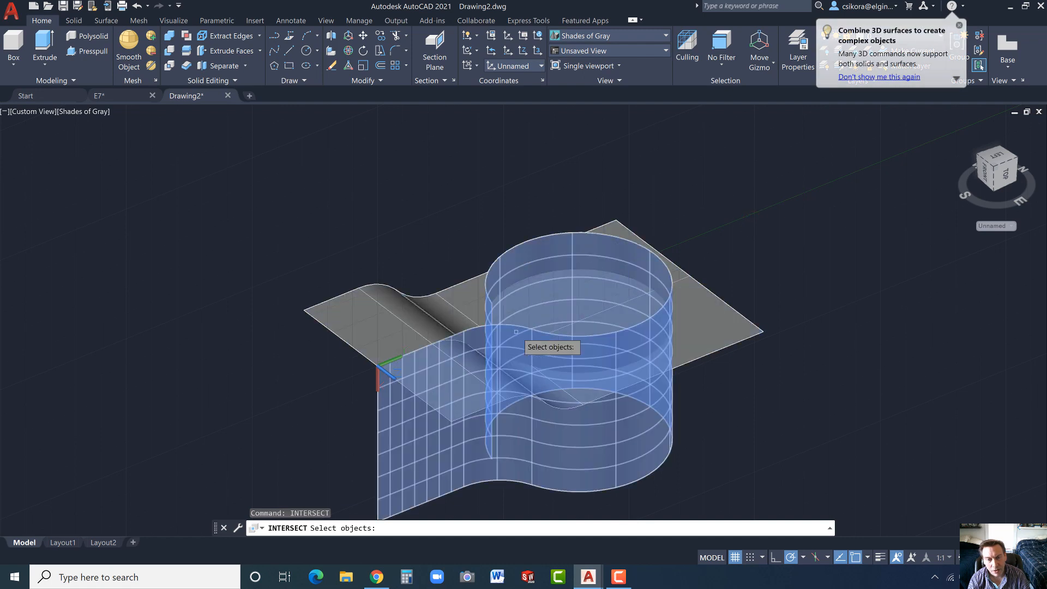
click(533, 341)
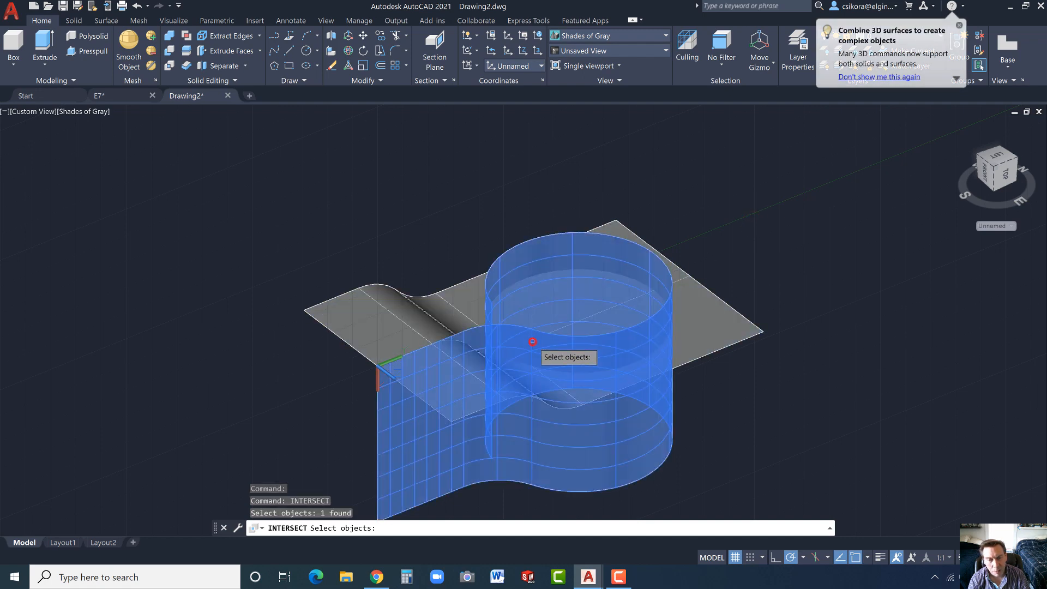
click(697, 344)
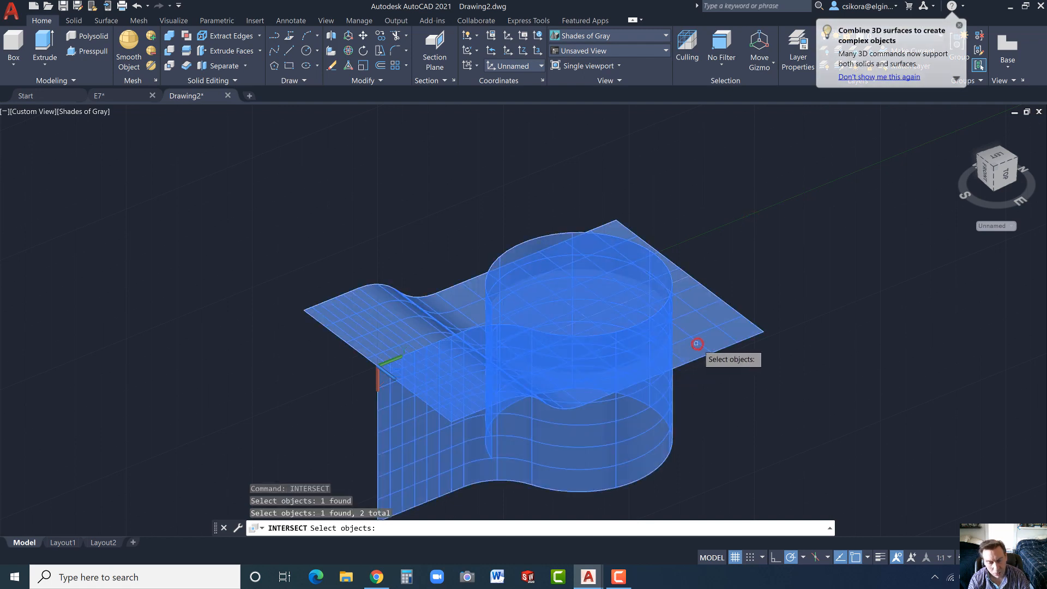
key(Return)
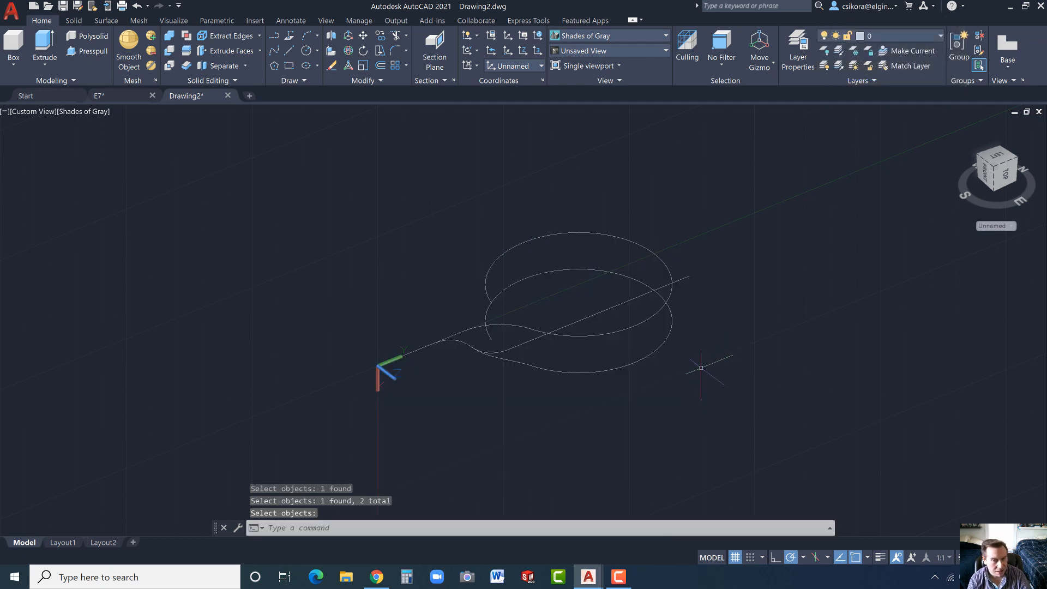
key(Escape)
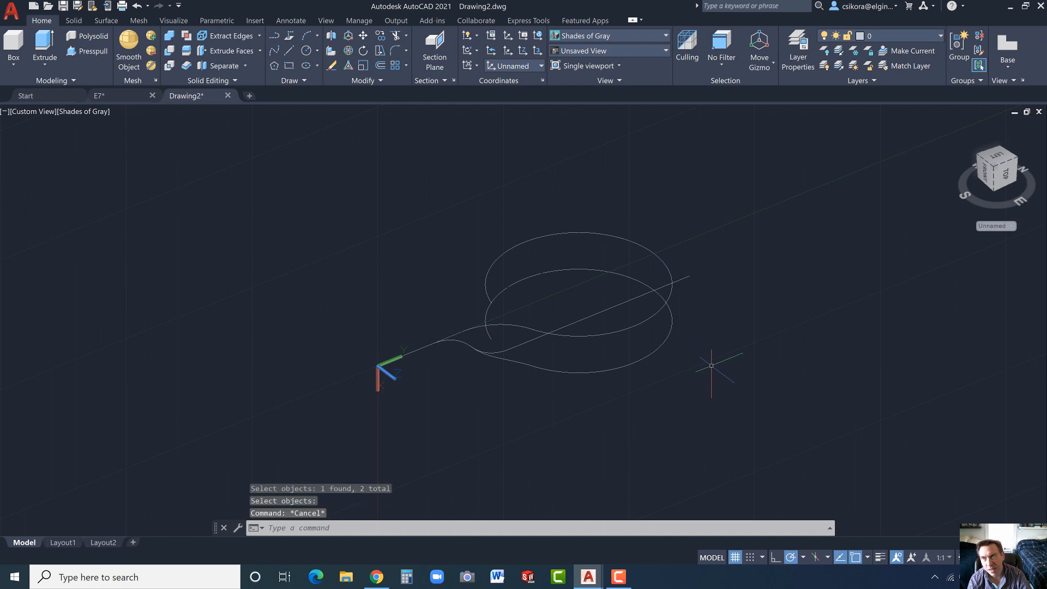
- Create a new layer named CURVE
click(799, 52)
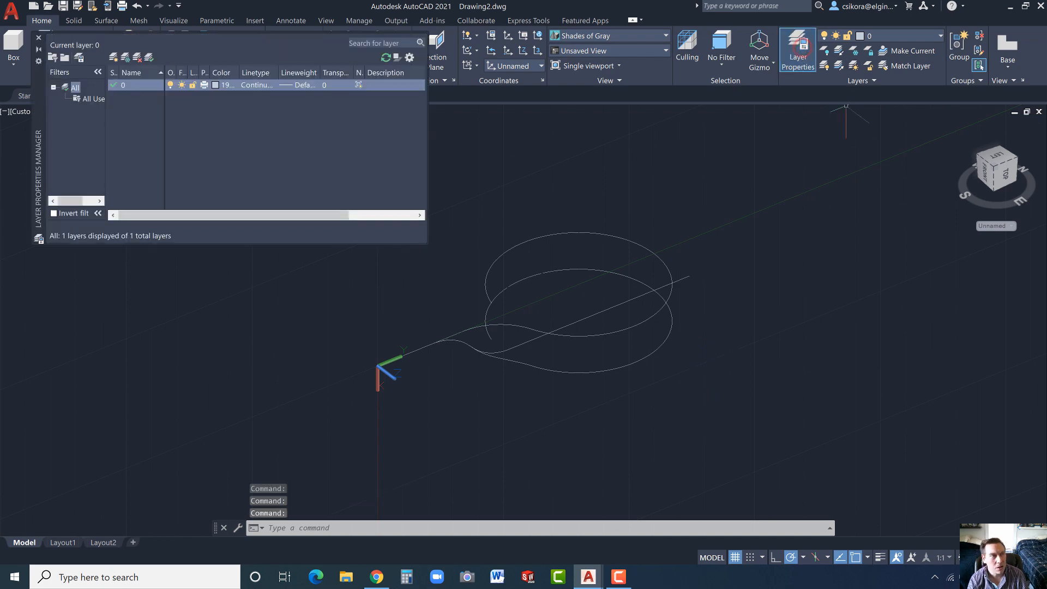
click(113, 57)
text(C)
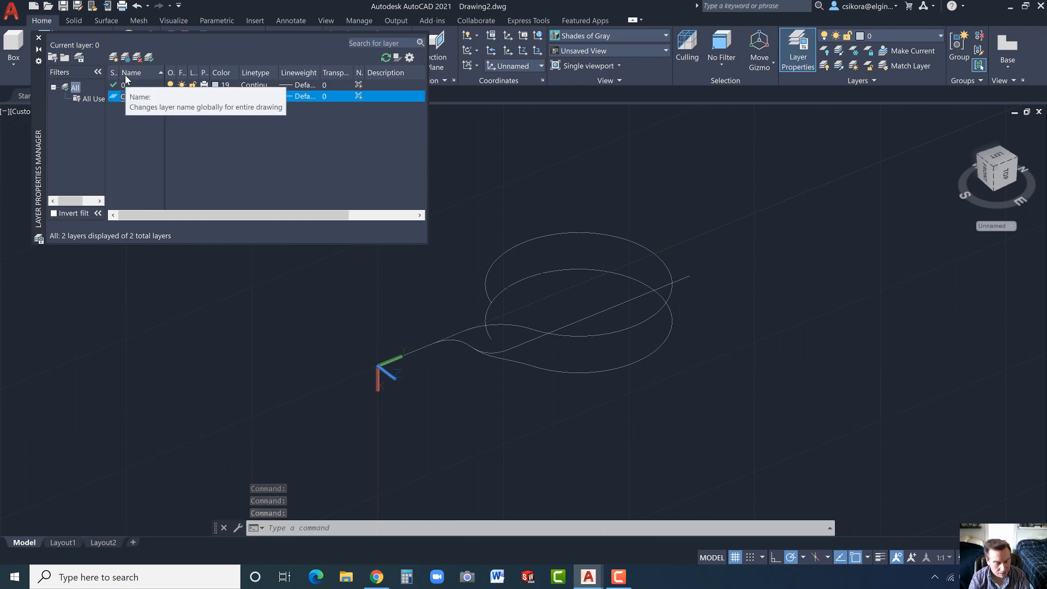
text(URVE)
key(Return)
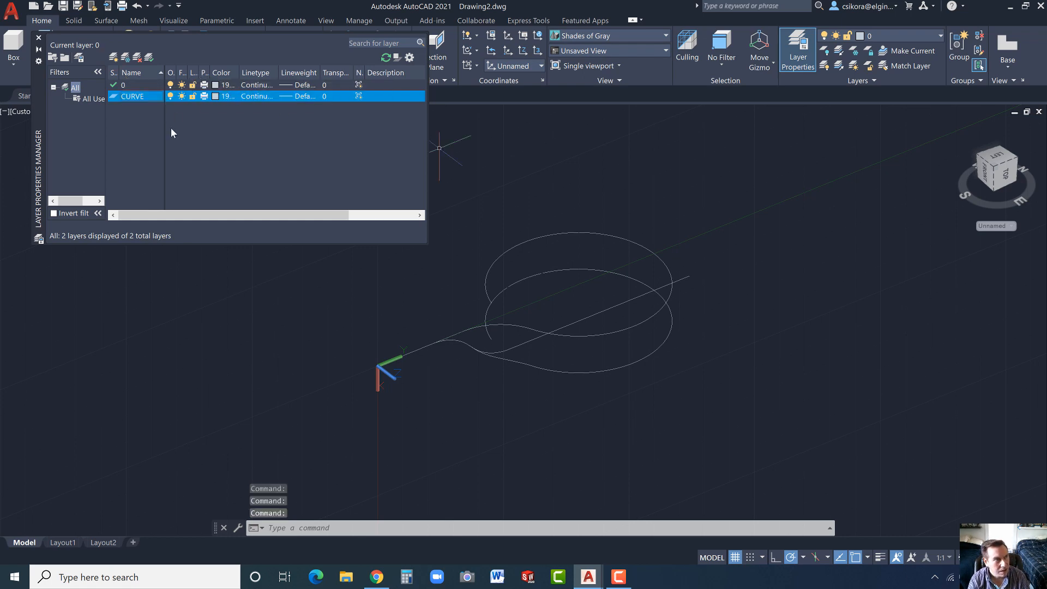
click(38, 37)
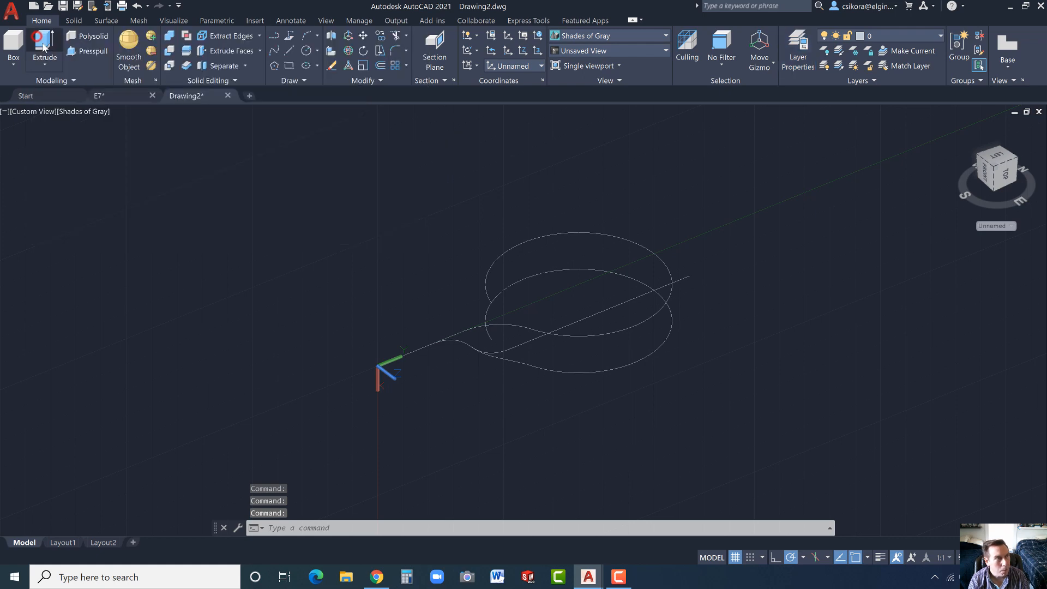
- Assign the original side profile and looped profile to the CURVE layer and turn that layer off
click(527, 343)
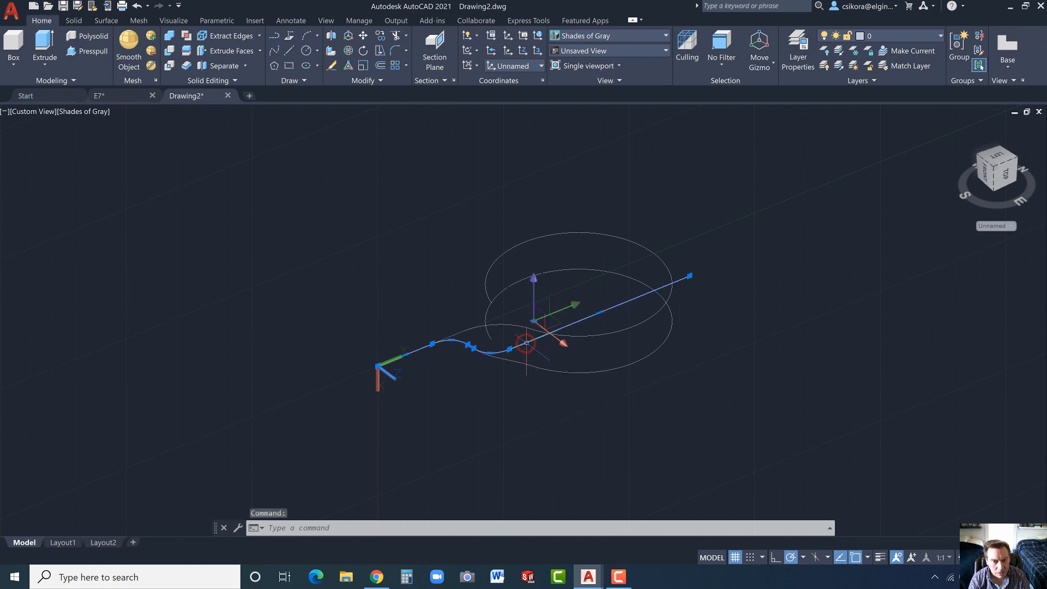
click(595, 334)
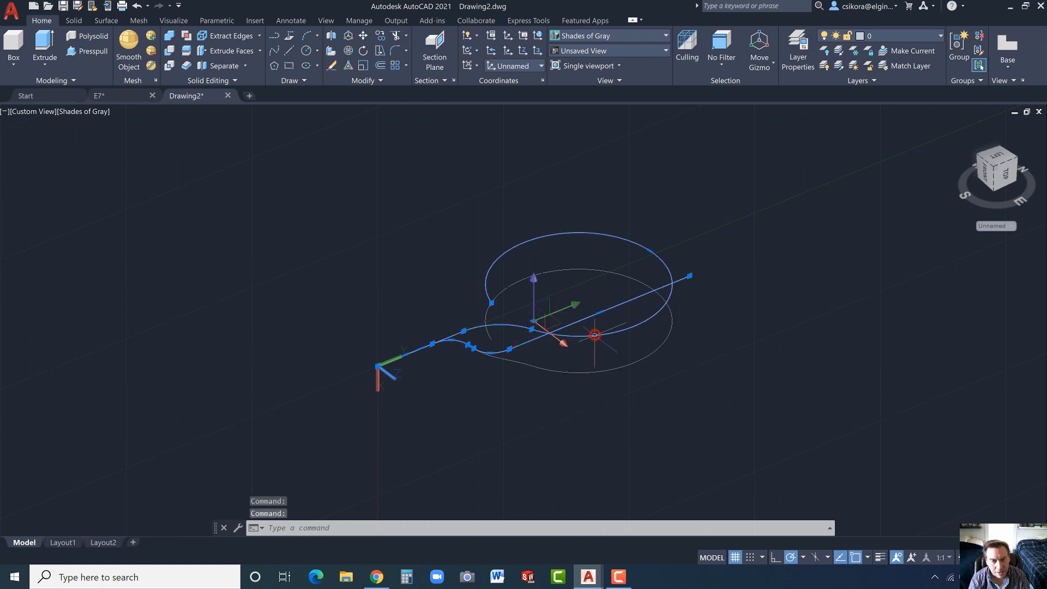
click(942, 35)
click(897, 64)
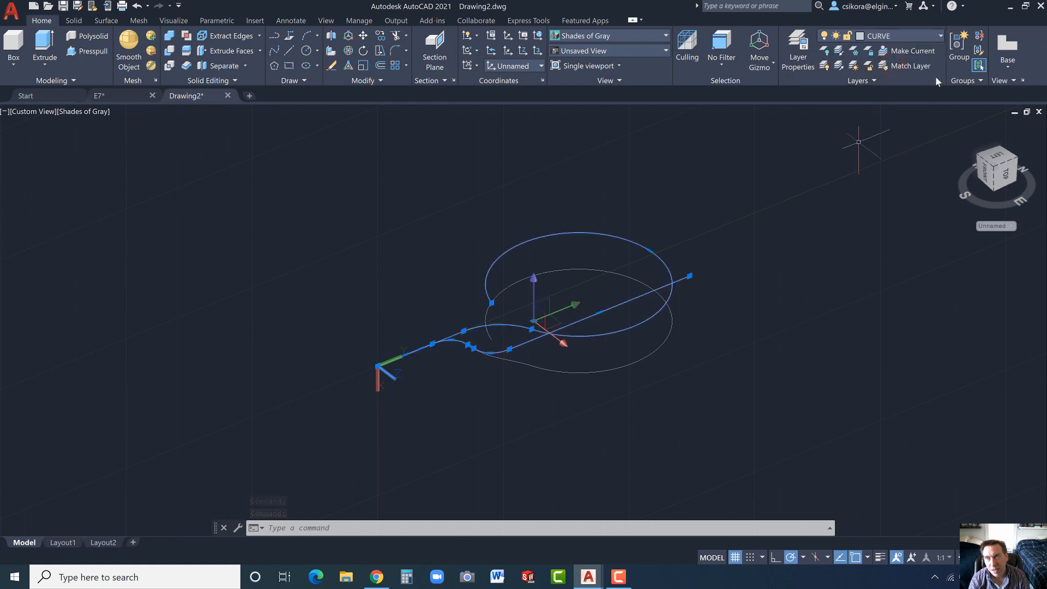
click(941, 36)
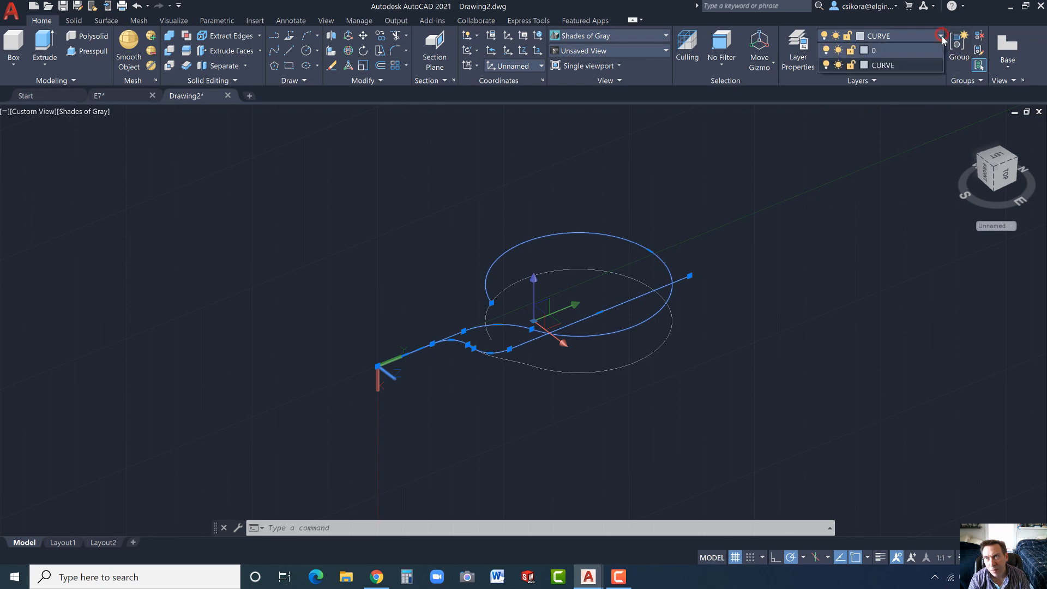
click(827, 65)
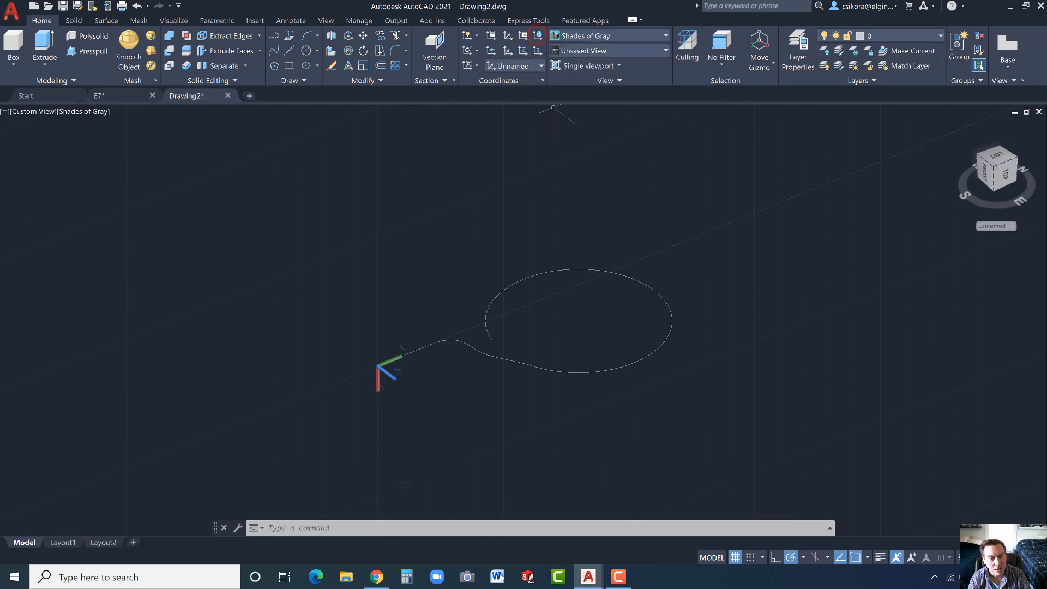
- Reset the UCS to World and rotate it 90° about the X axis
click(539, 37)
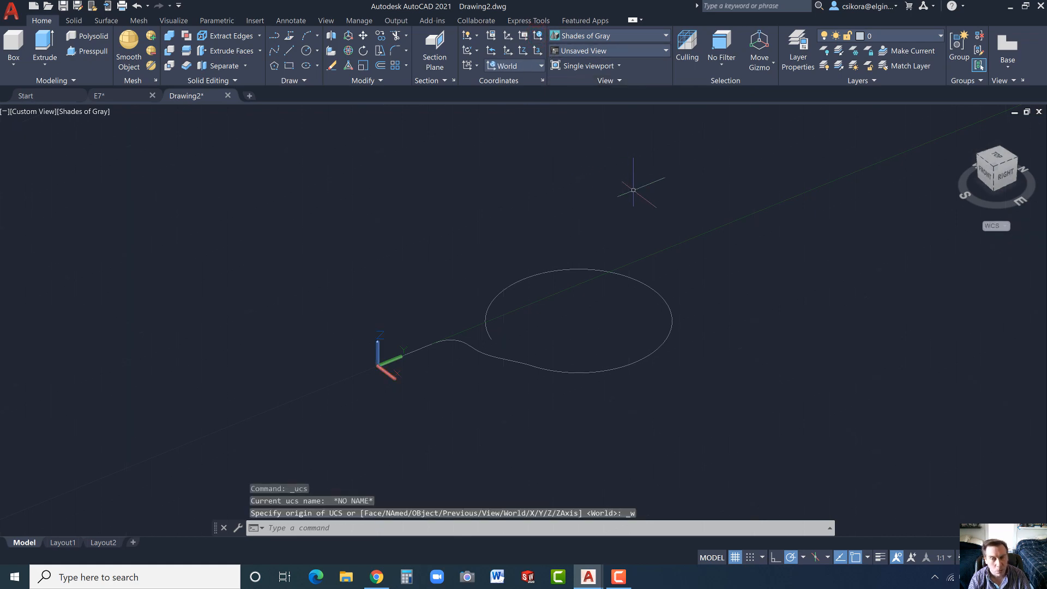
shift+middle_drag(633, 190, 644, 209)
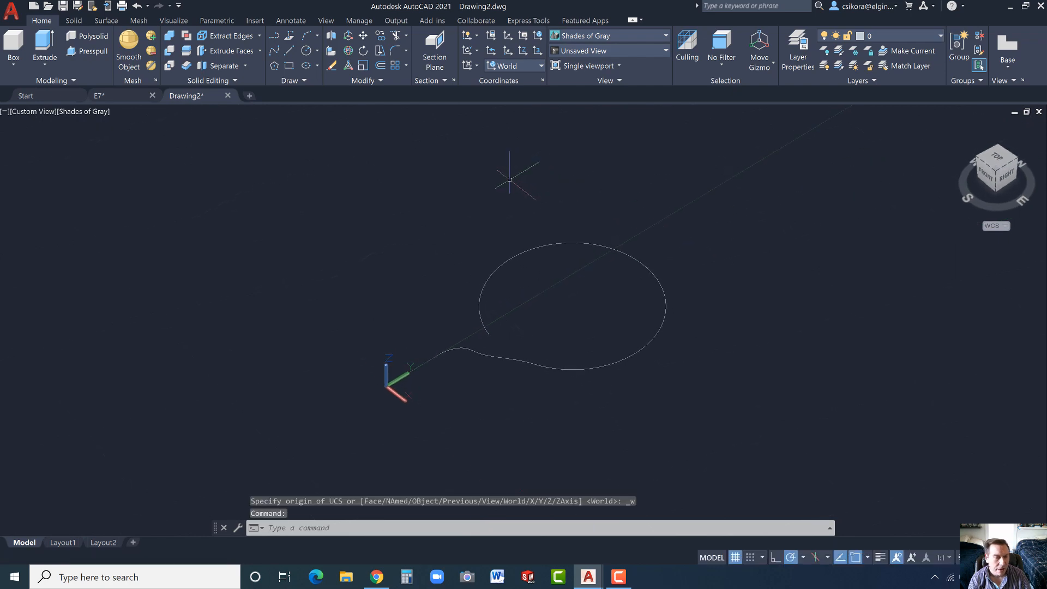
click(477, 50)
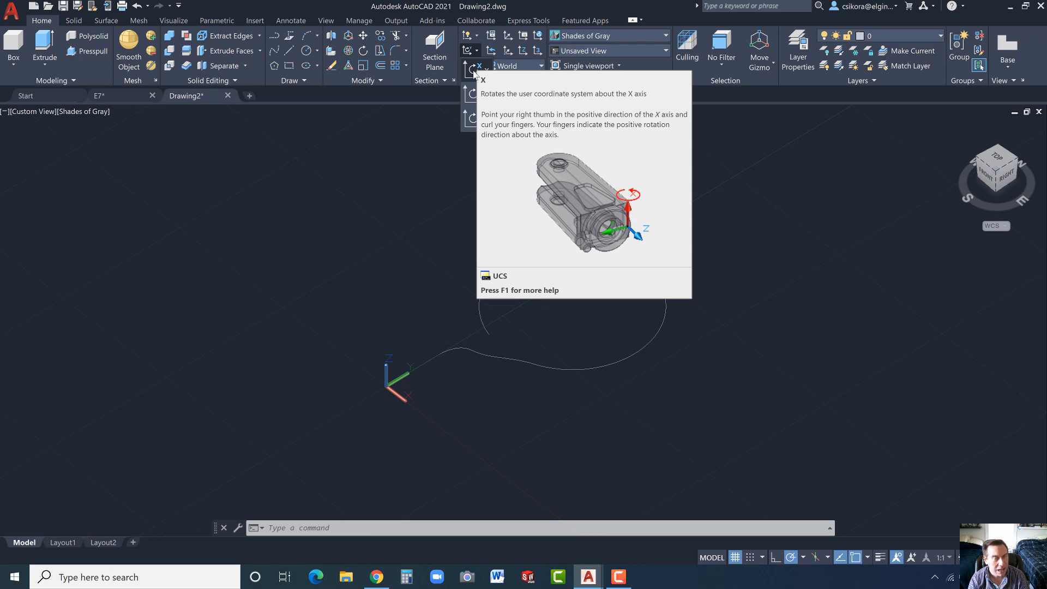
click(472, 70)
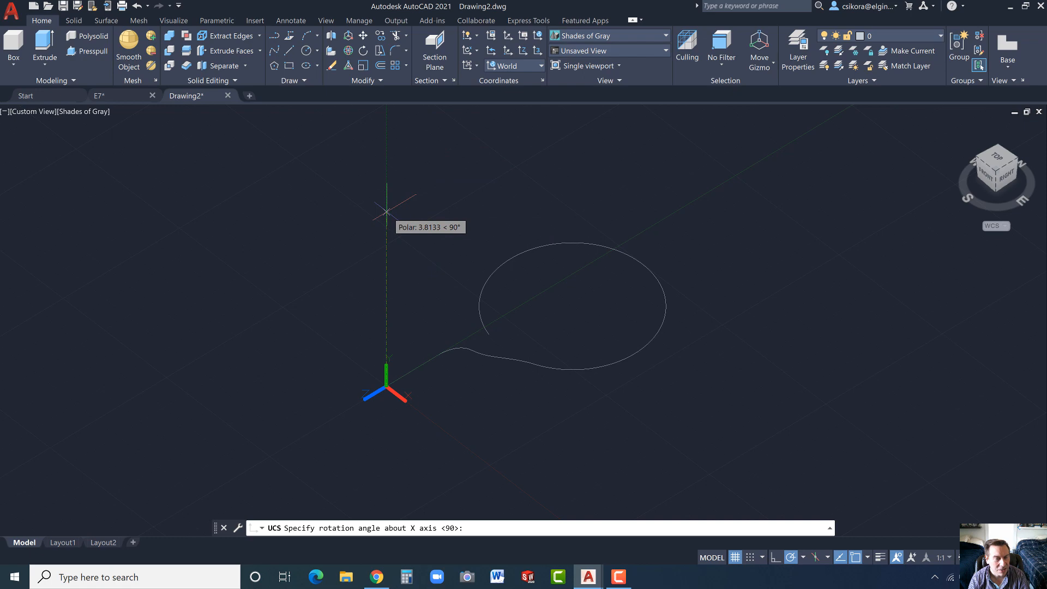
key(Return)
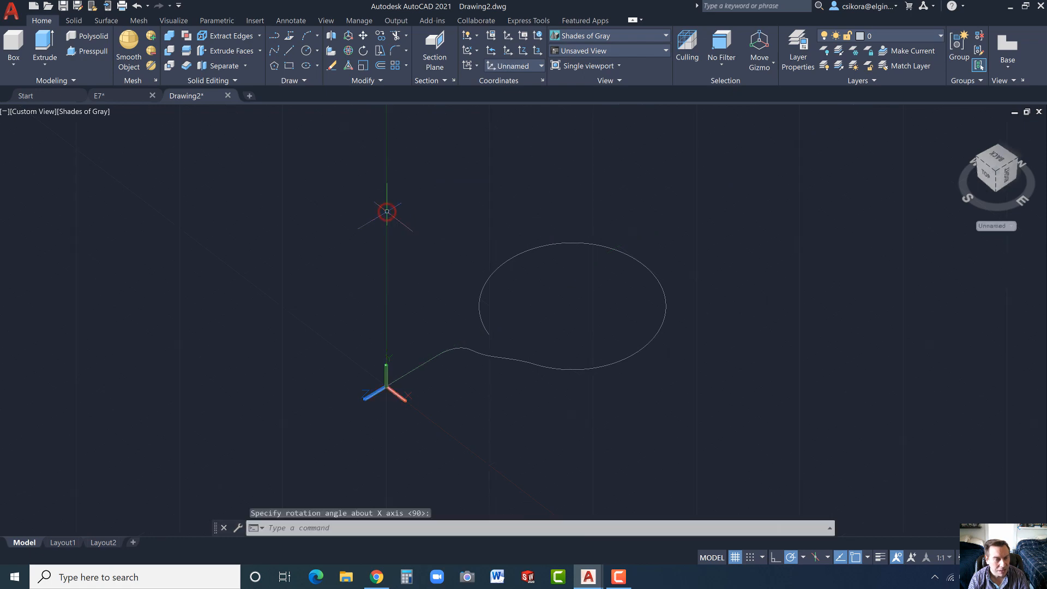
- Draw a 0.5 diameter circle centred on the origin at the straight end of the bent curve
click(316, 52)
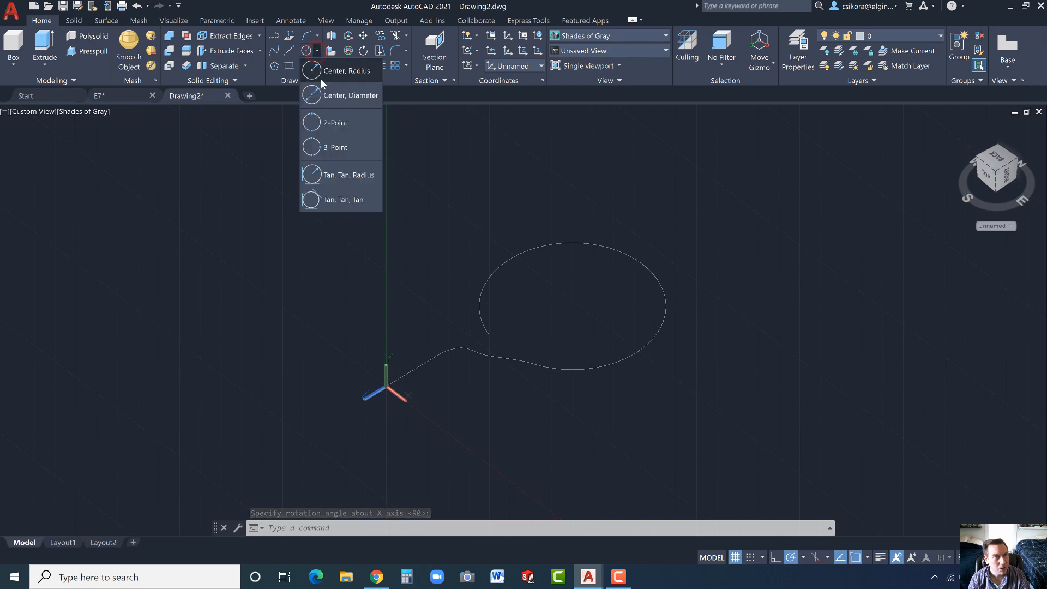
click(317, 96)
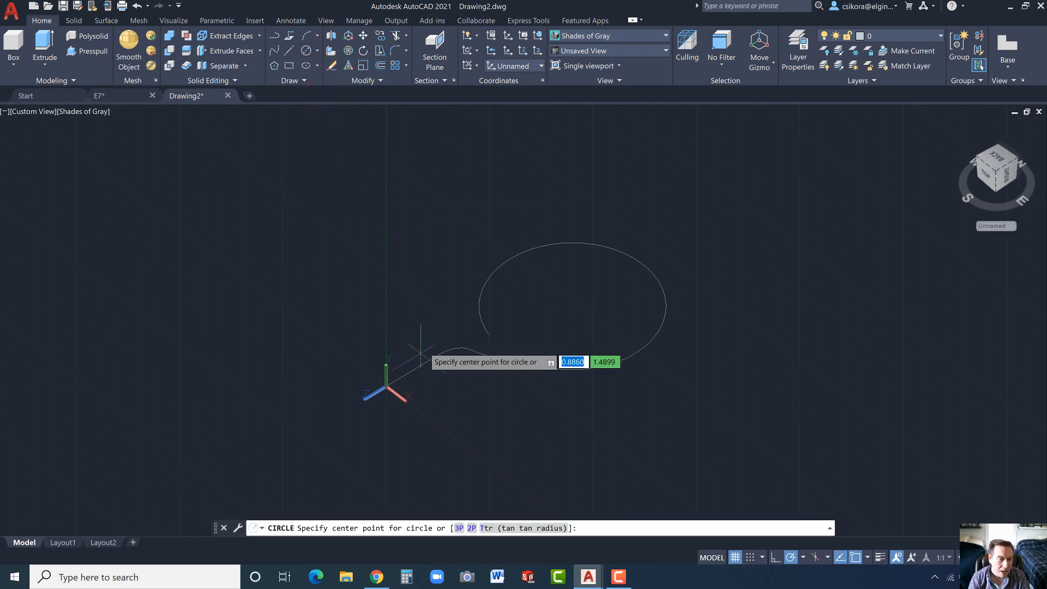
click(386, 388)
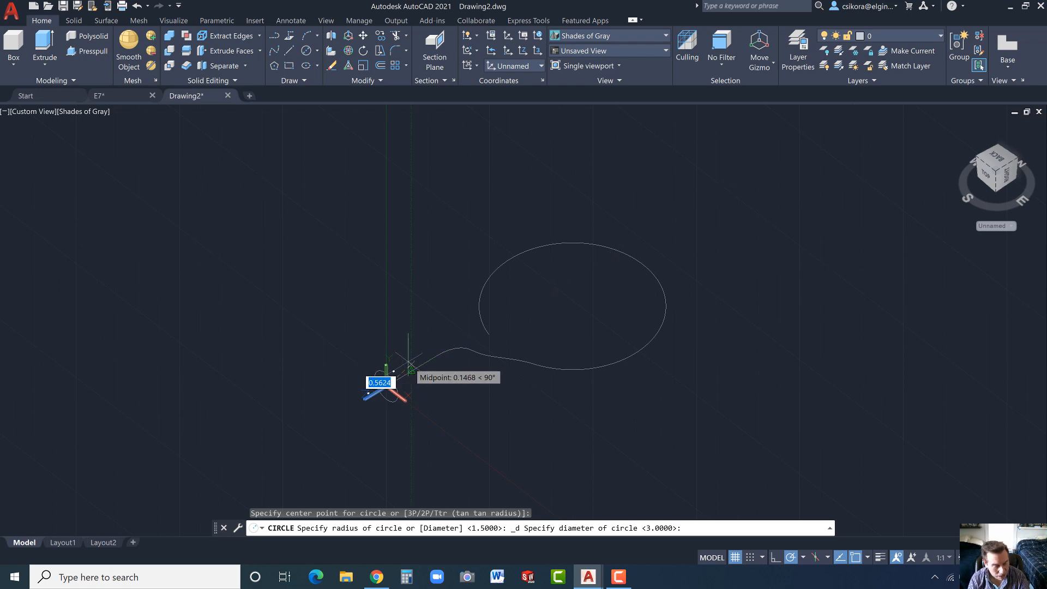
text(.5)
key(Return)
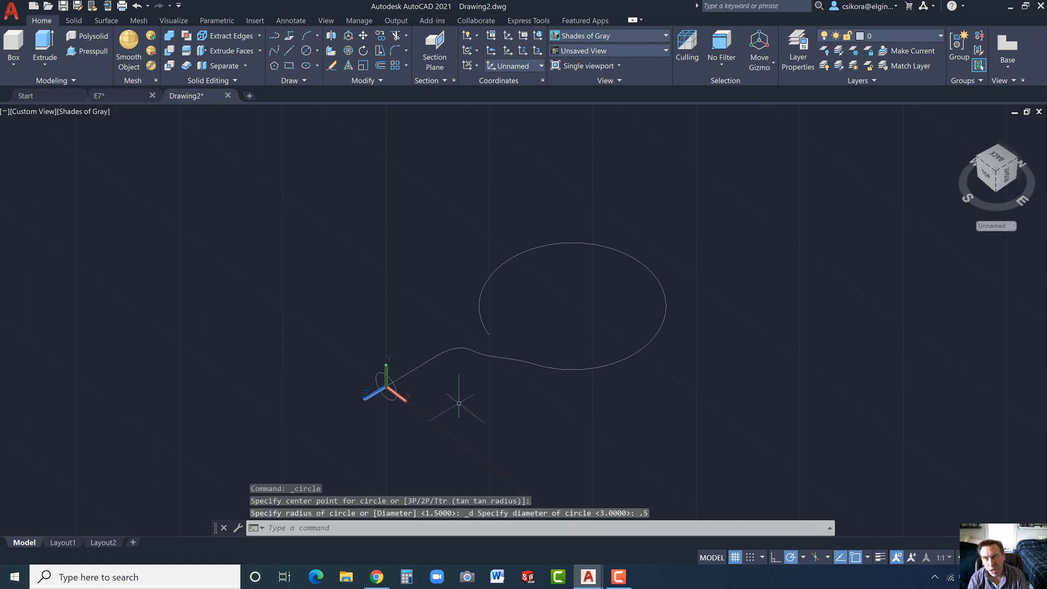
click(46, 64)
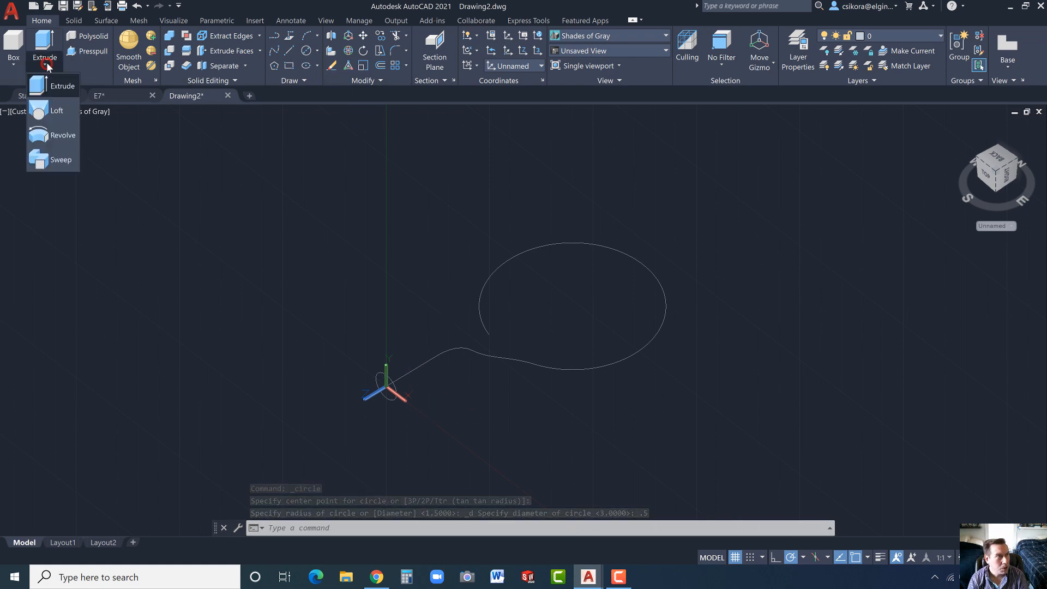
click(49, 160)
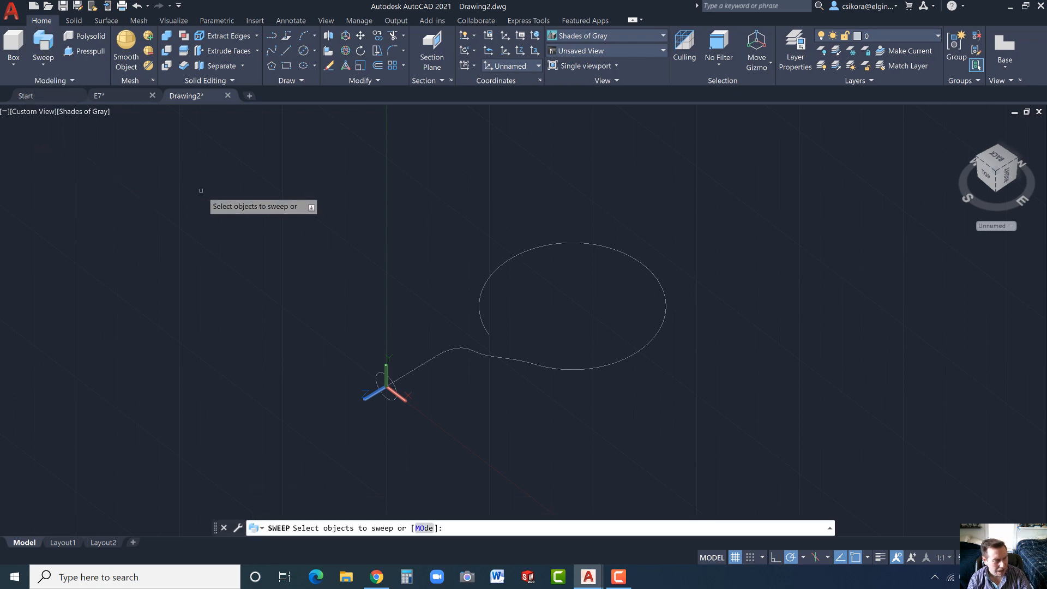
key(Escape)
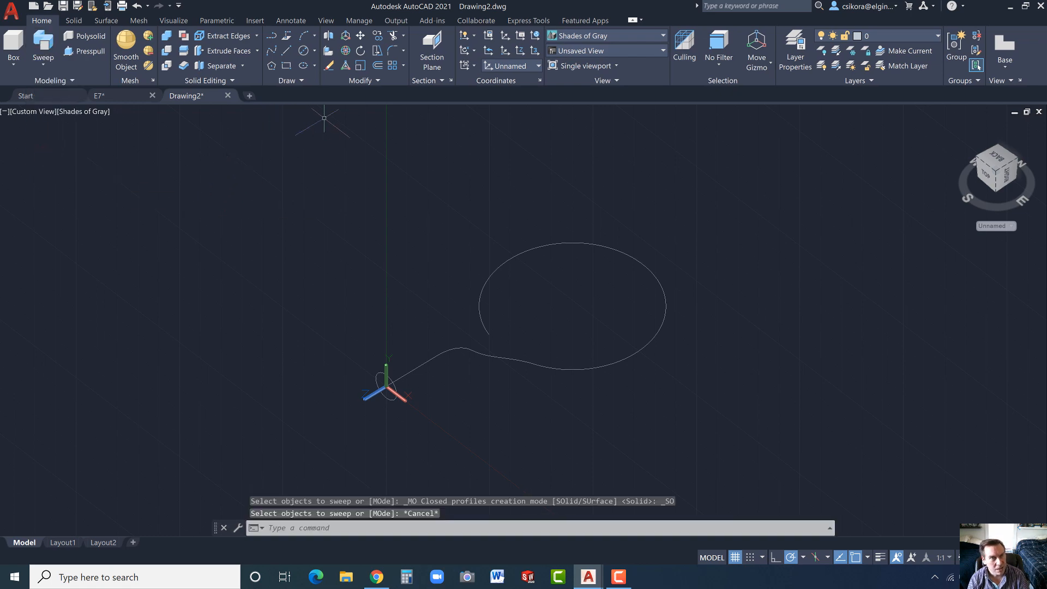
- Join the straight end, the bend segments and the adjoining loop segment of the 3D curve, picking them one by one
click(376, 81)
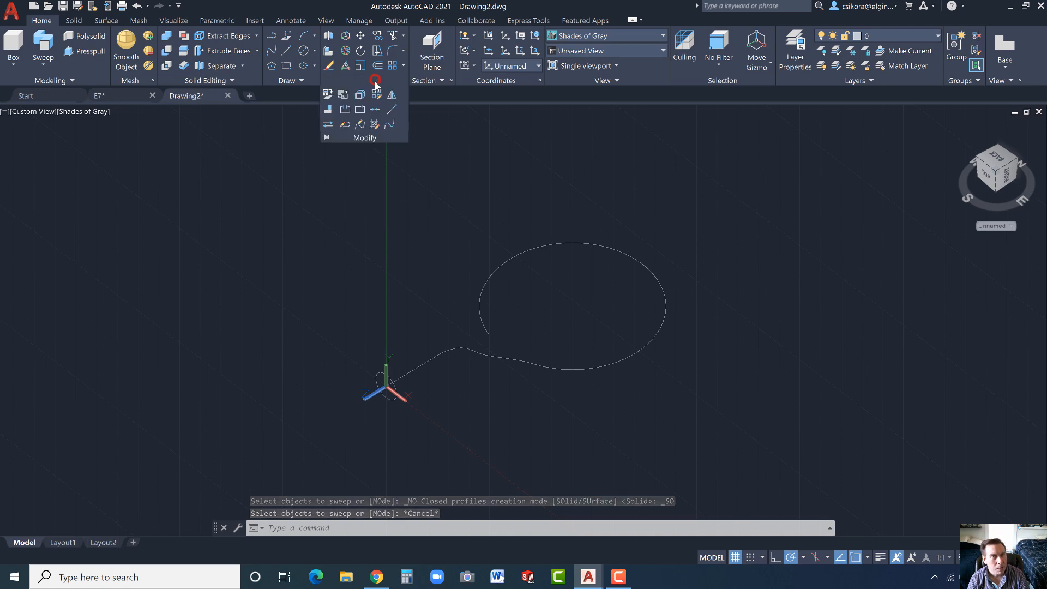
click(374, 111)
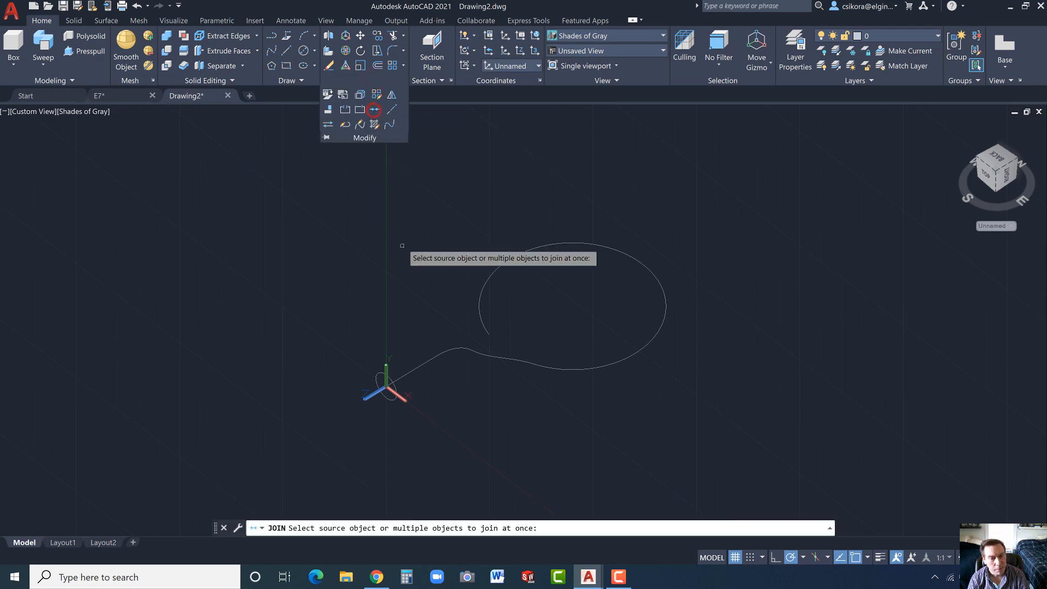
click(418, 371)
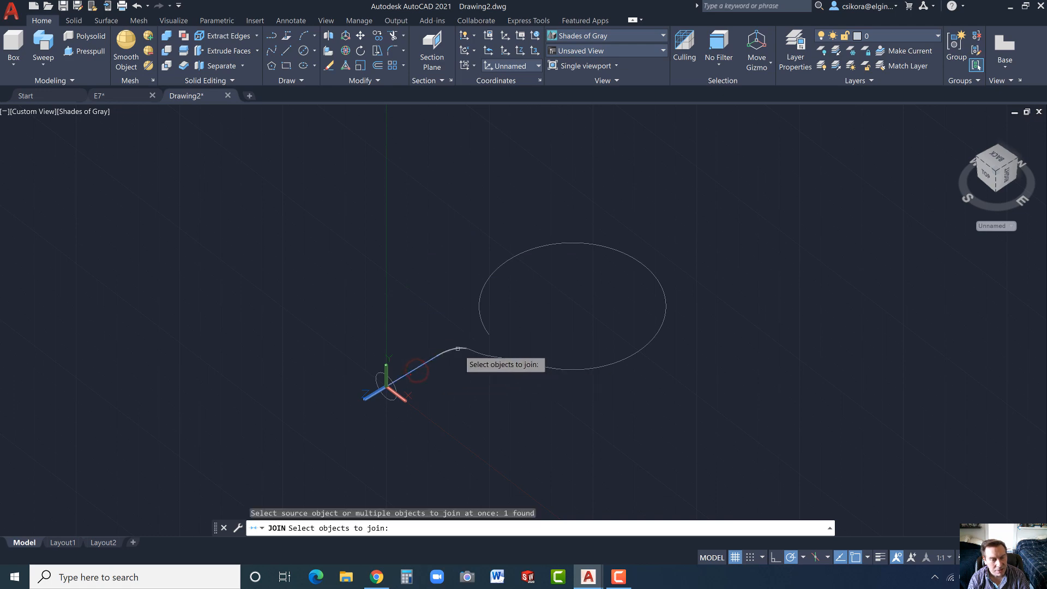
click(458, 349)
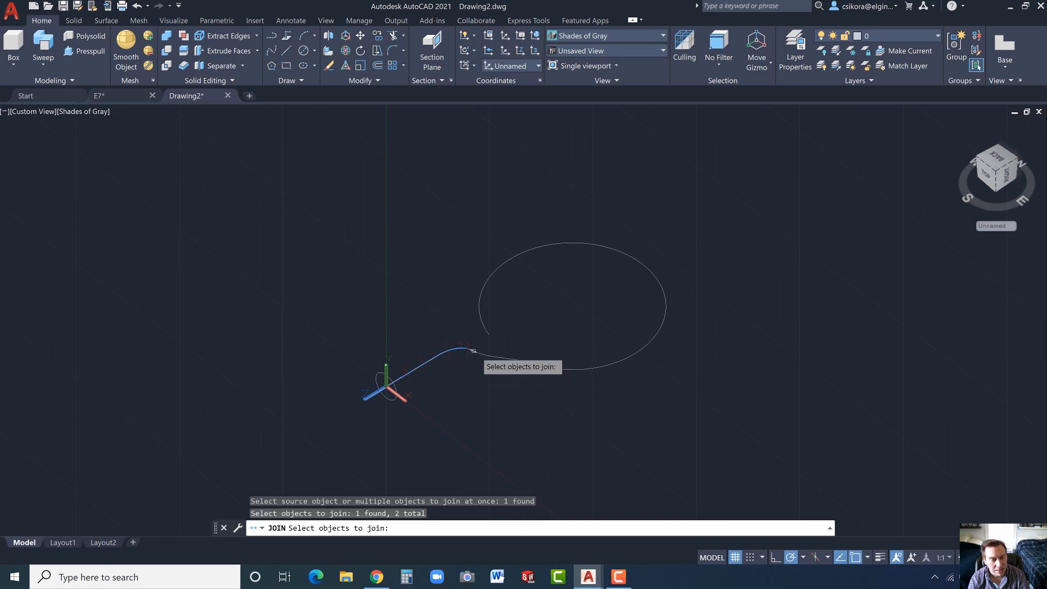
scroll(474, 351, up, 5)
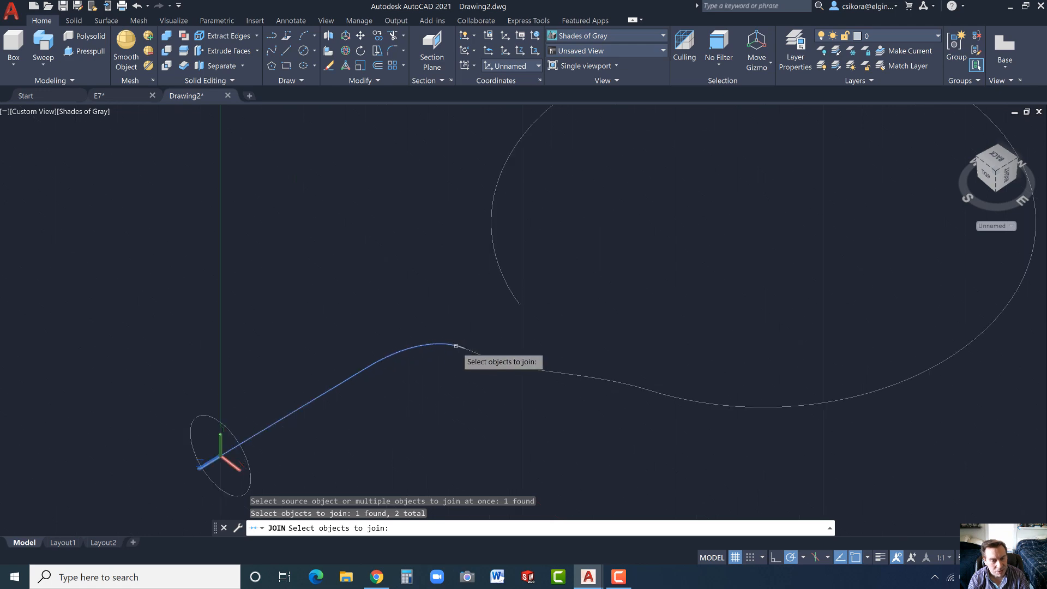
click(457, 347)
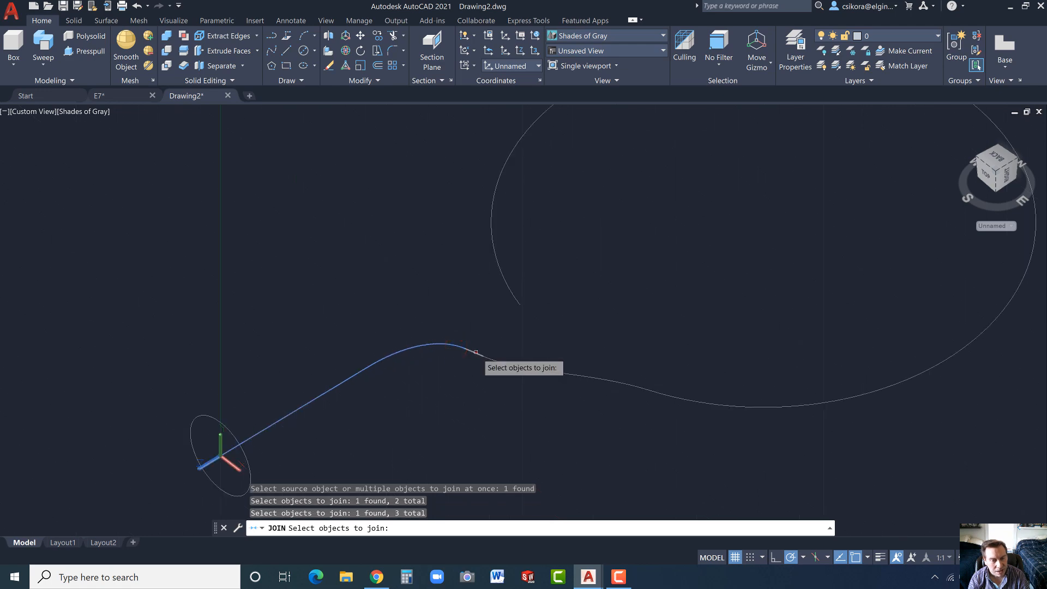
click(478, 351)
click(491, 360)
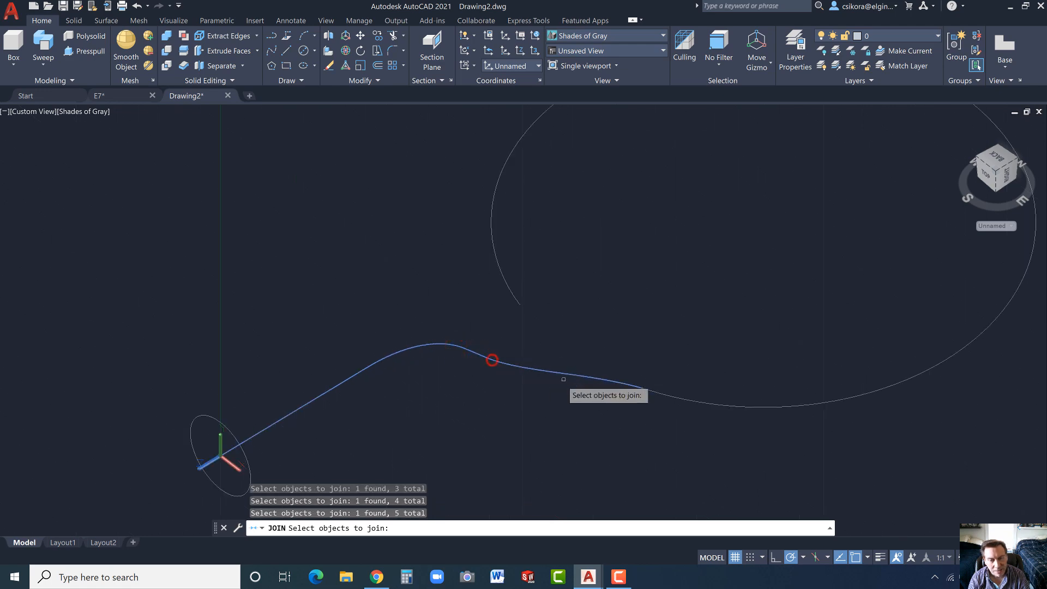
click(679, 398)
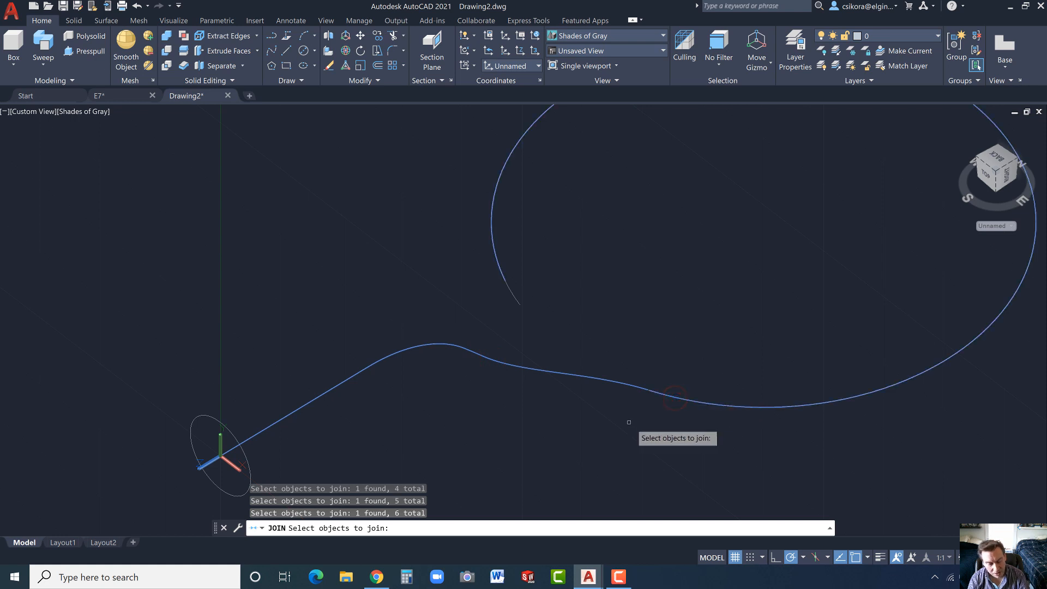
key(Return)
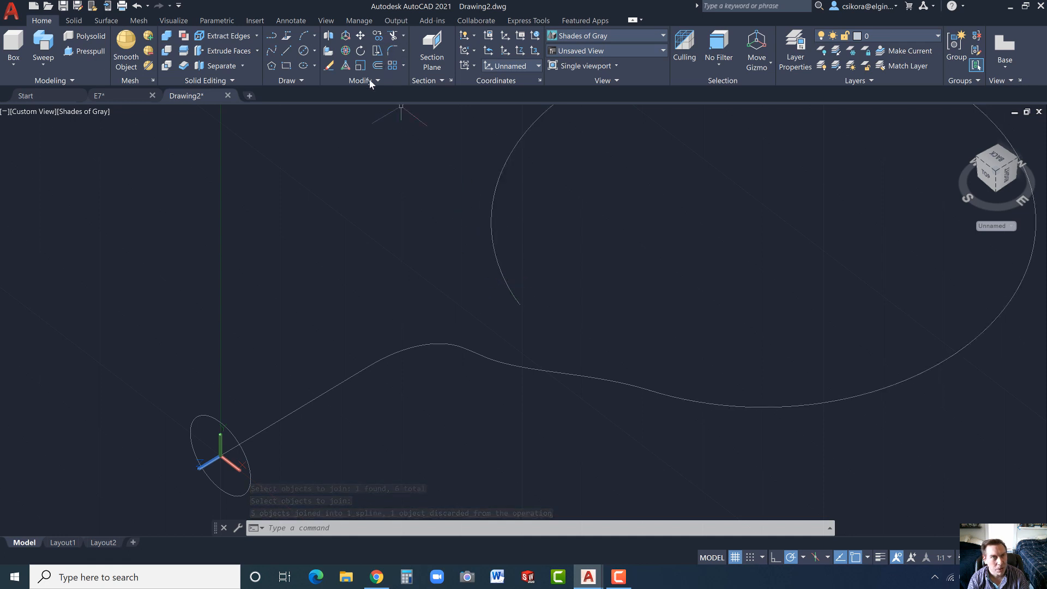
- Join the partly joined curve with all remaining loop segments into one spline and check it as a single object
key(Return)
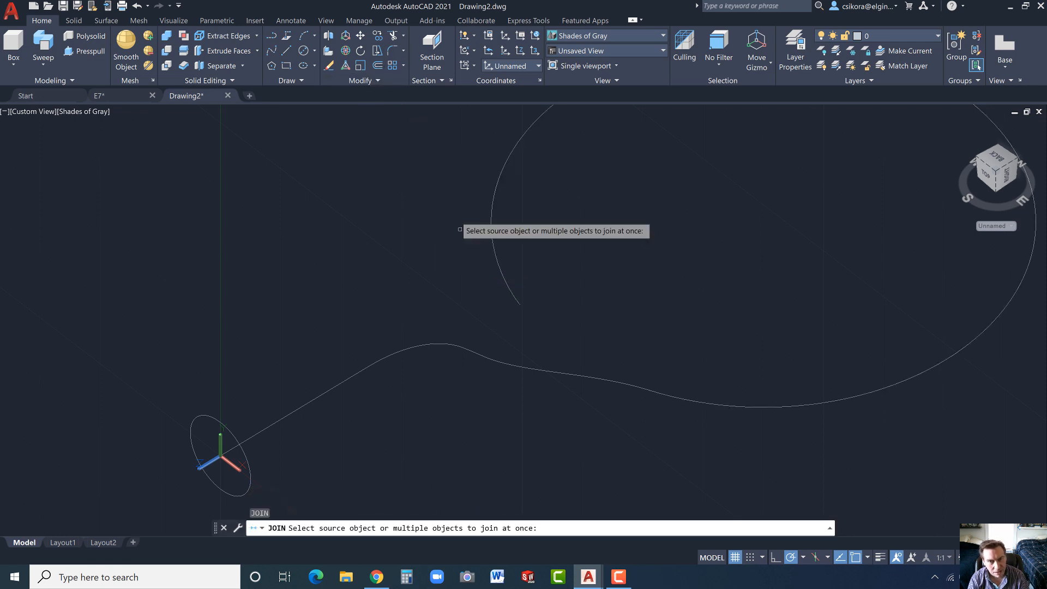
click(453, 345)
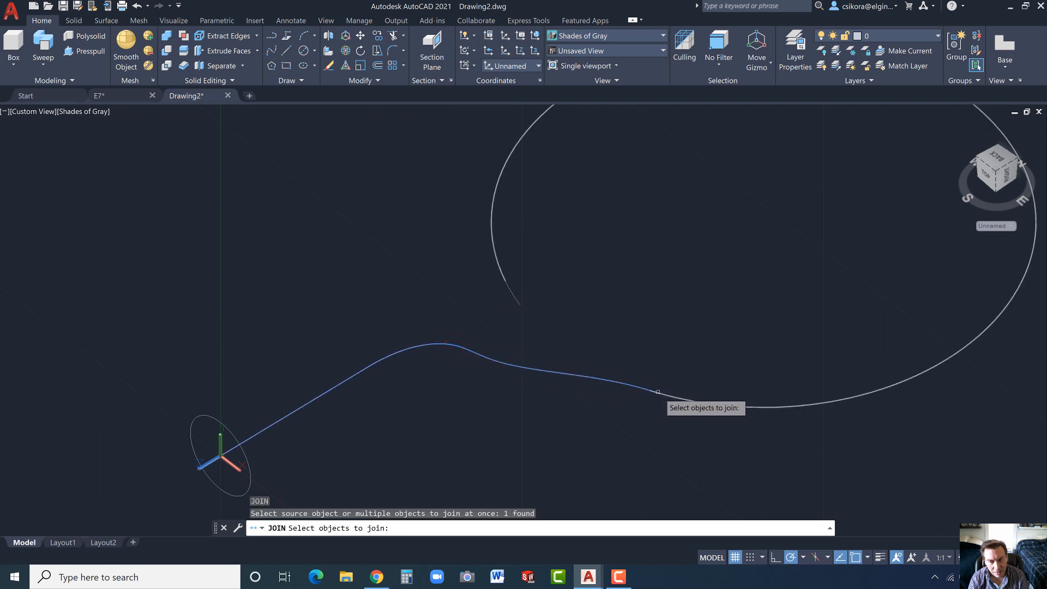
scroll(620, 417, down, 4)
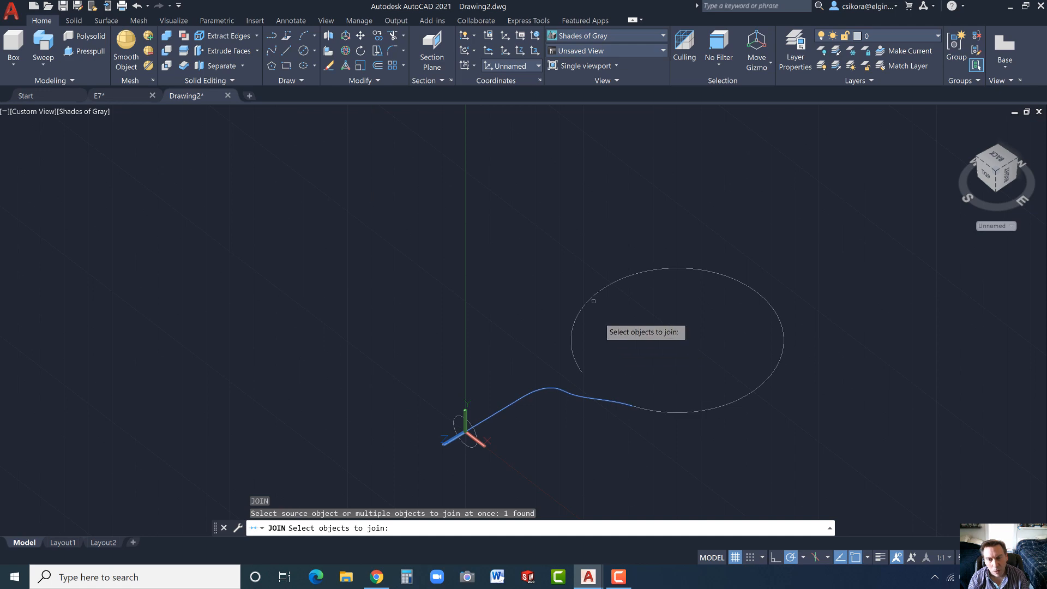
click(835, 195)
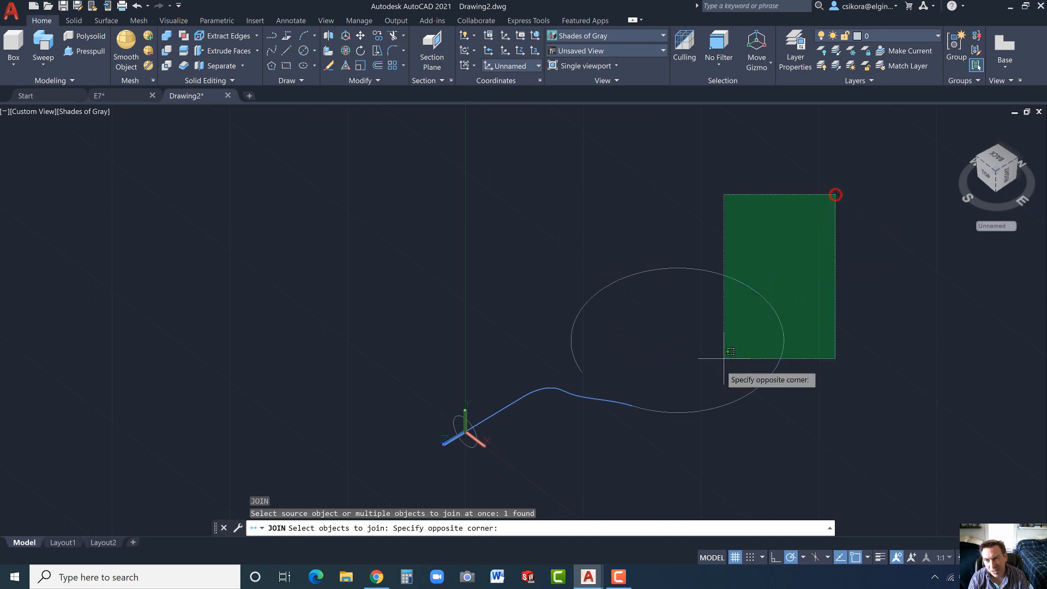
click(532, 464)
key(Return)
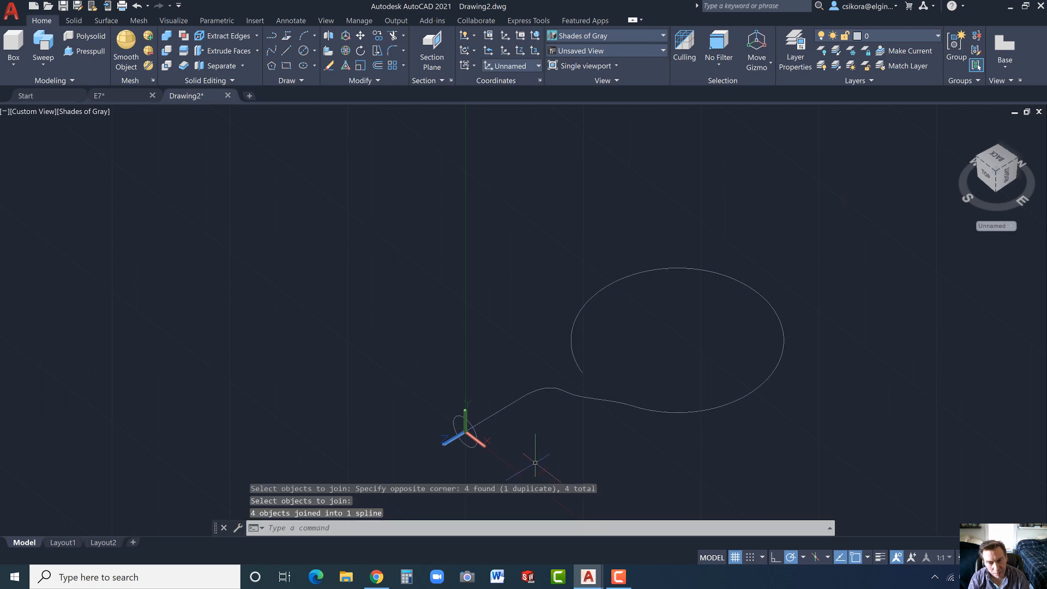
key(Escape)
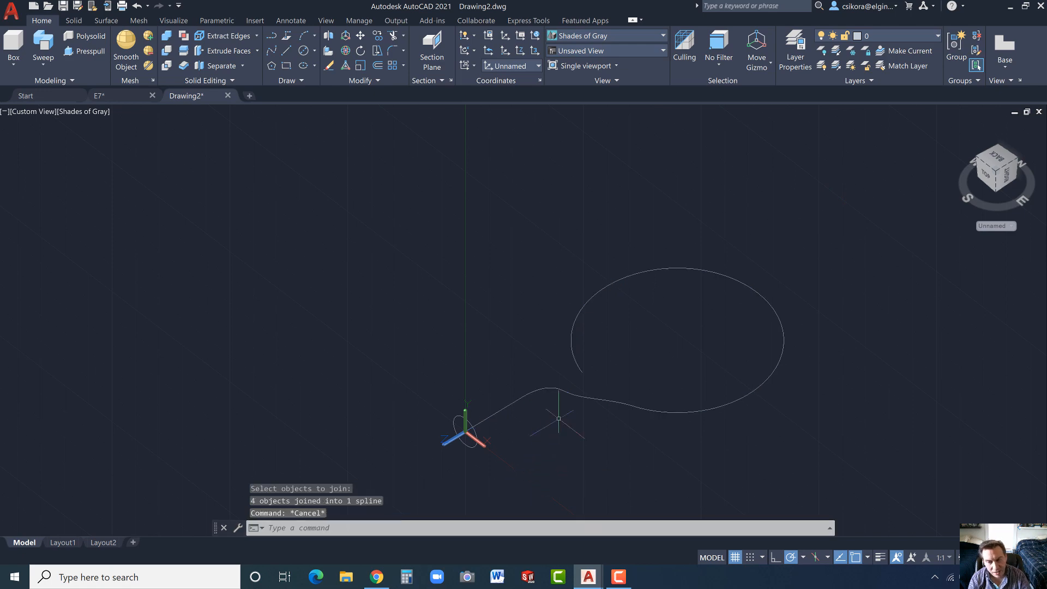
click(573, 394)
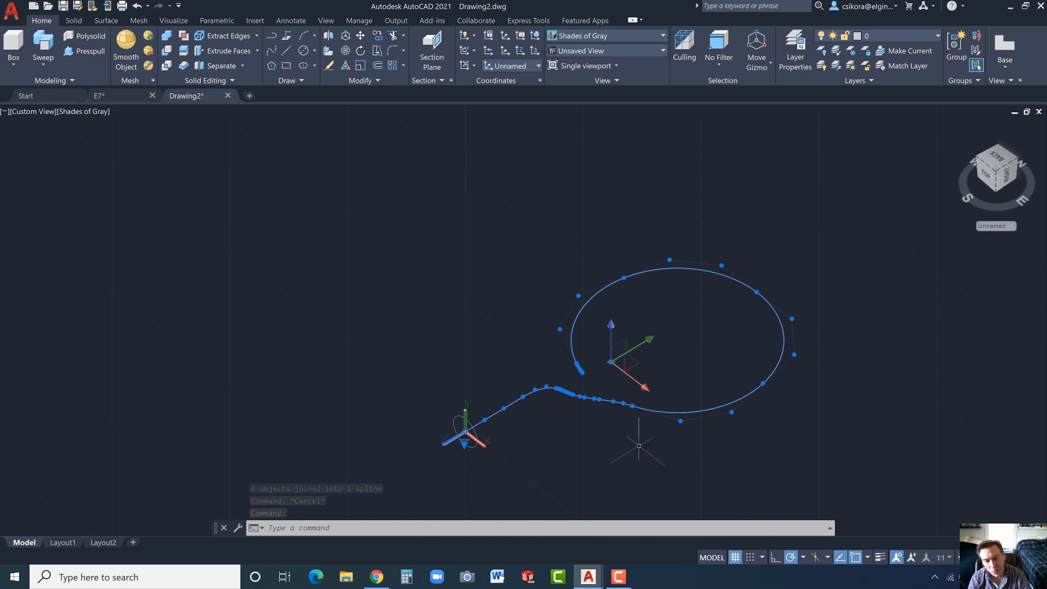
mouse_move(681, 422)
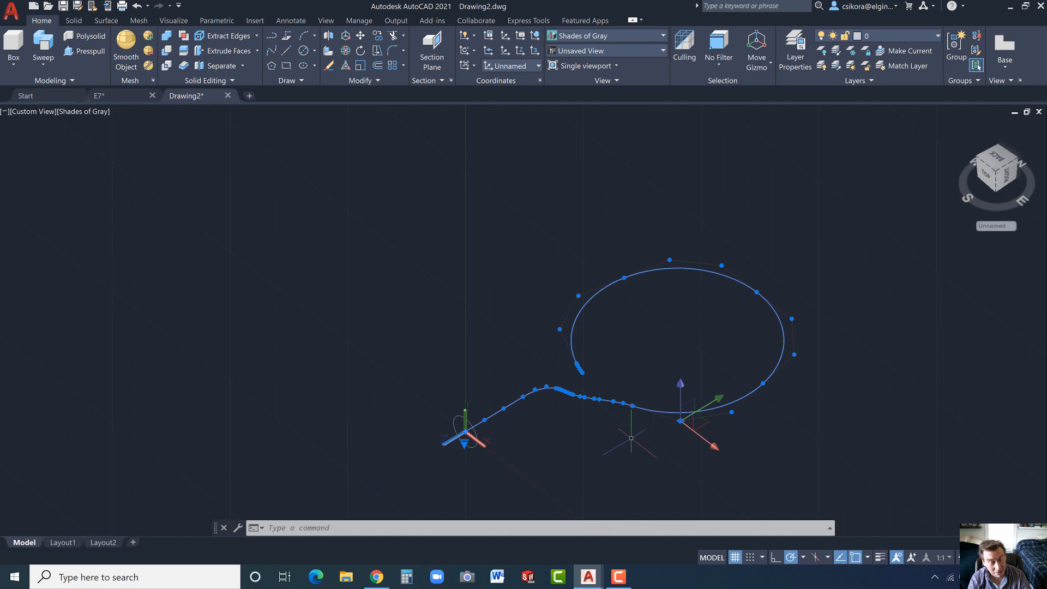
key(Escape)
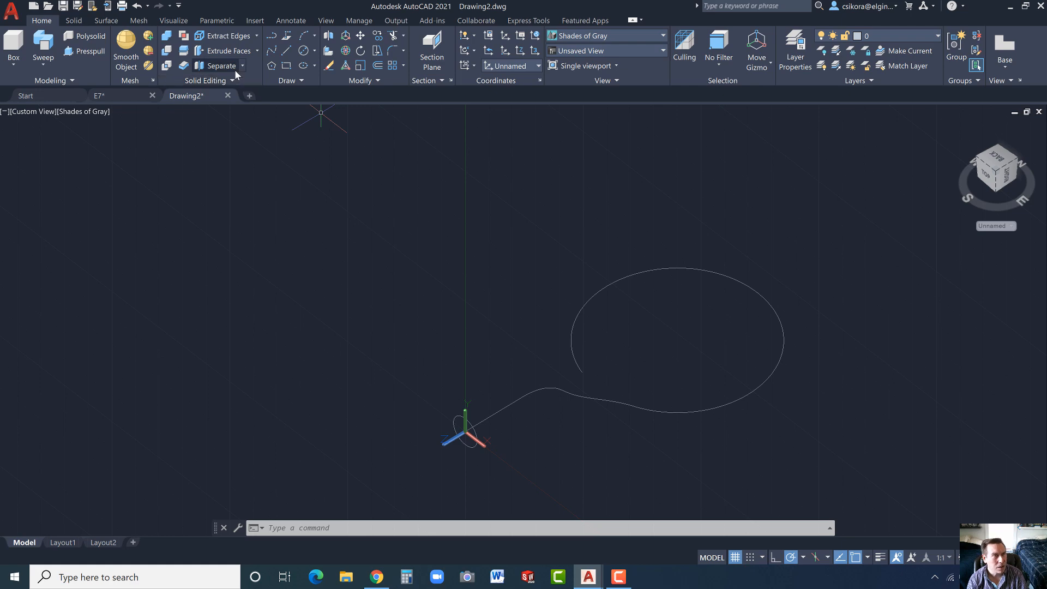
- Sweep the circle at the origin along the joined 3D spline to form the solid bent rod
click(43, 43)
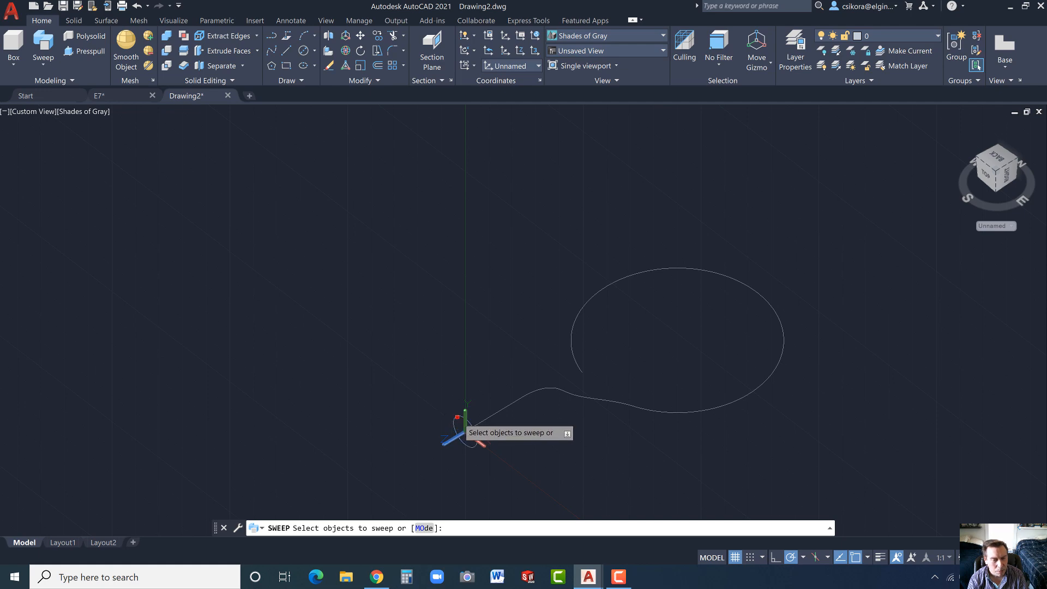
click(455, 427)
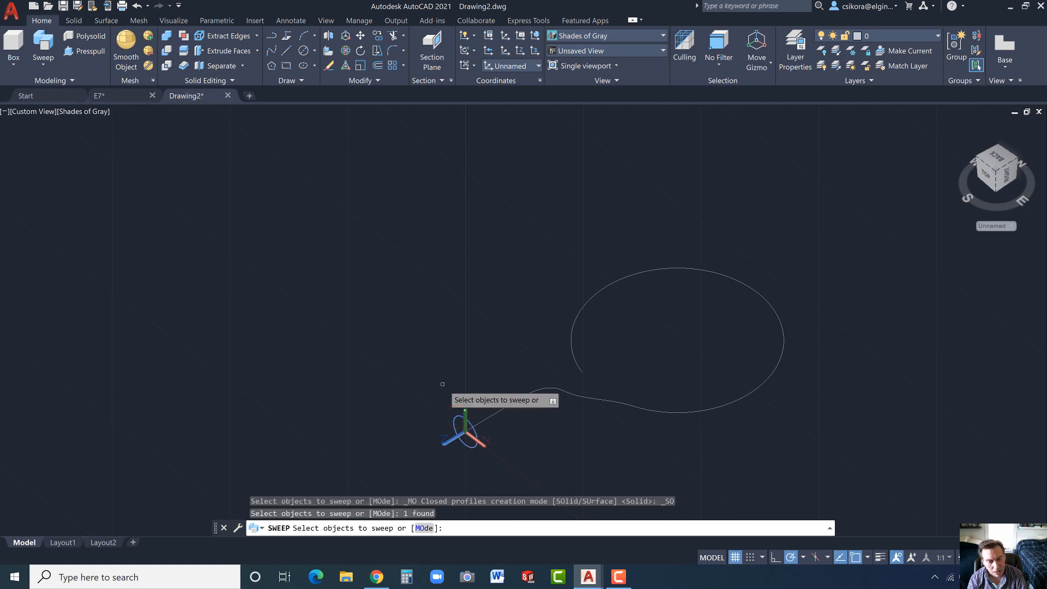
key(Return)
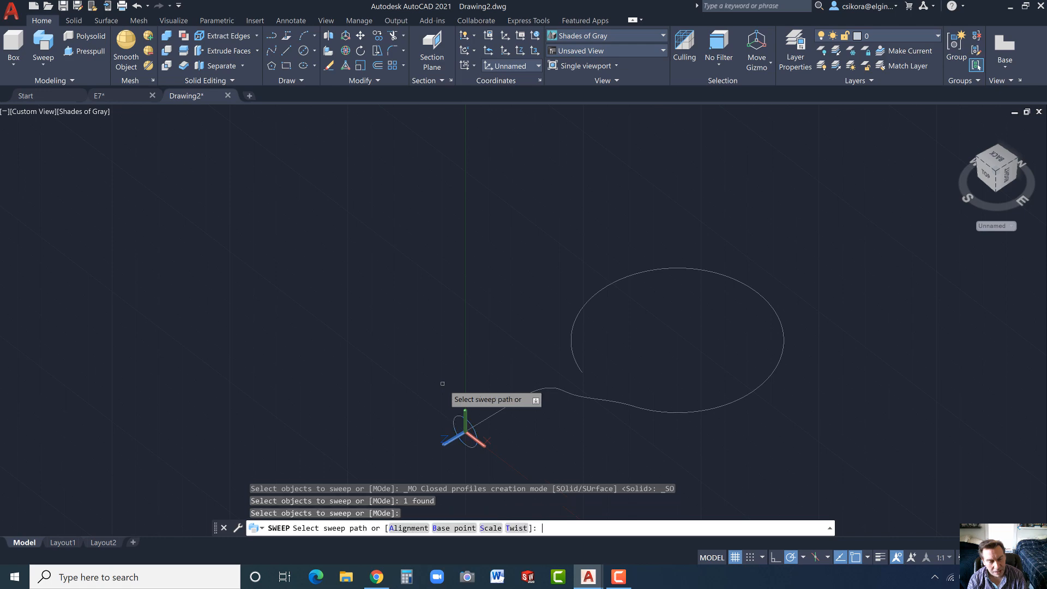
click(497, 412)
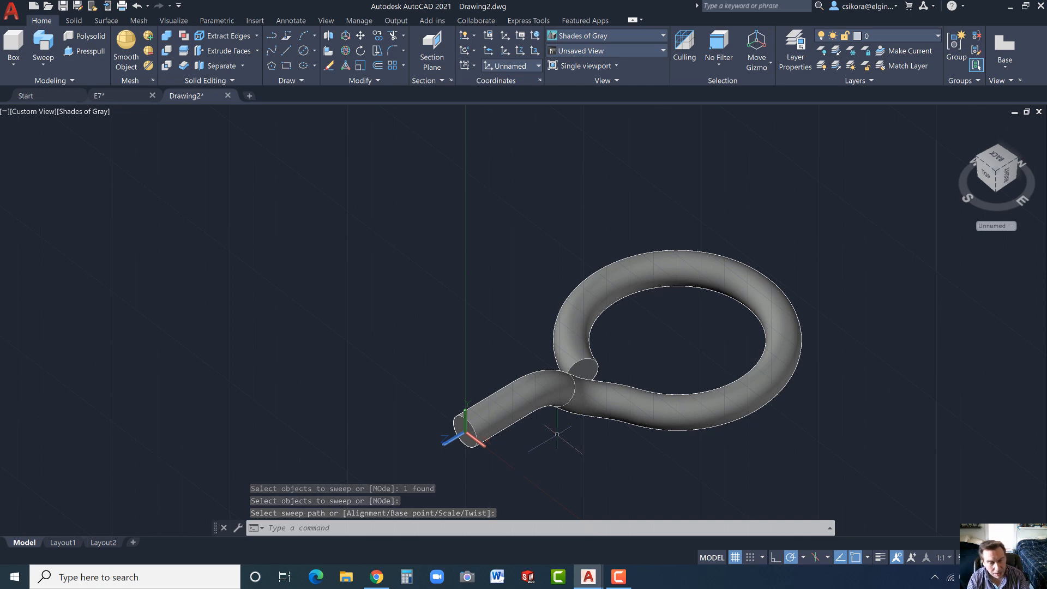
mouse_move(554, 433)
shift+middle_down()
mouse_move(603, 468)
mouse_move(655, 468)
mouse_move(791, 418)
mouse_move(702, 461)
mouse_move(540, 431)
shift+middle_up()
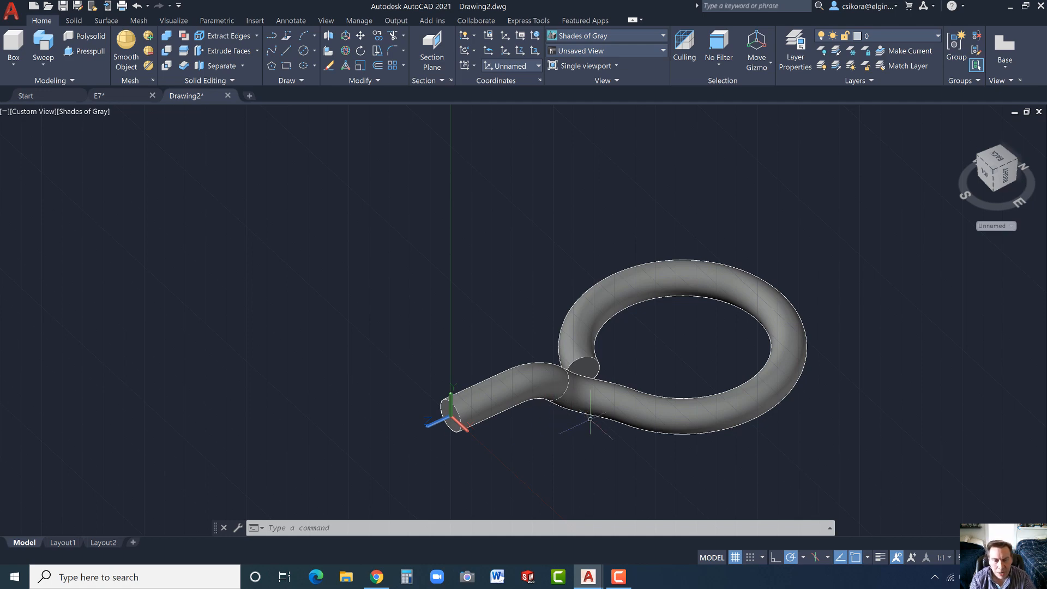
- Presspull the circular end face of the rod at the origin outward by 7
scroll(706, 327, up, 3)
scroll(696, 355, down, 8)
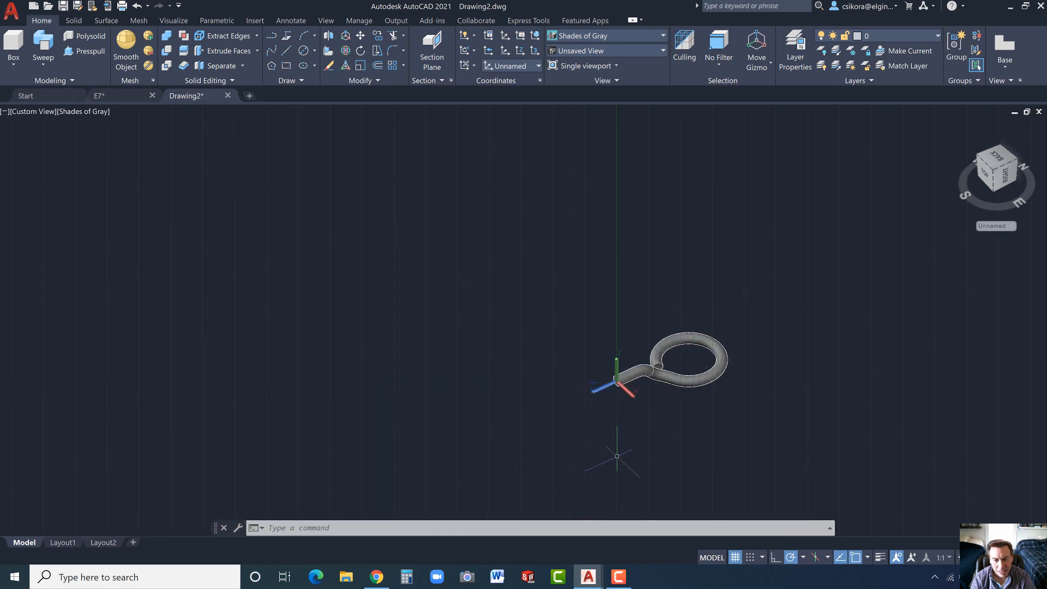
scroll(613, 454, up, 3)
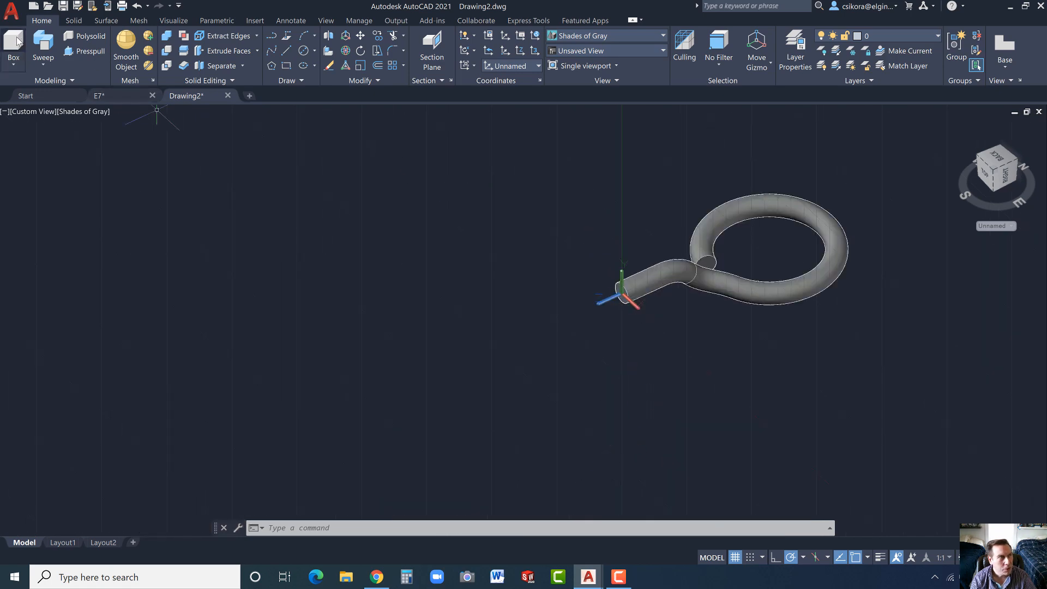
click(70, 53)
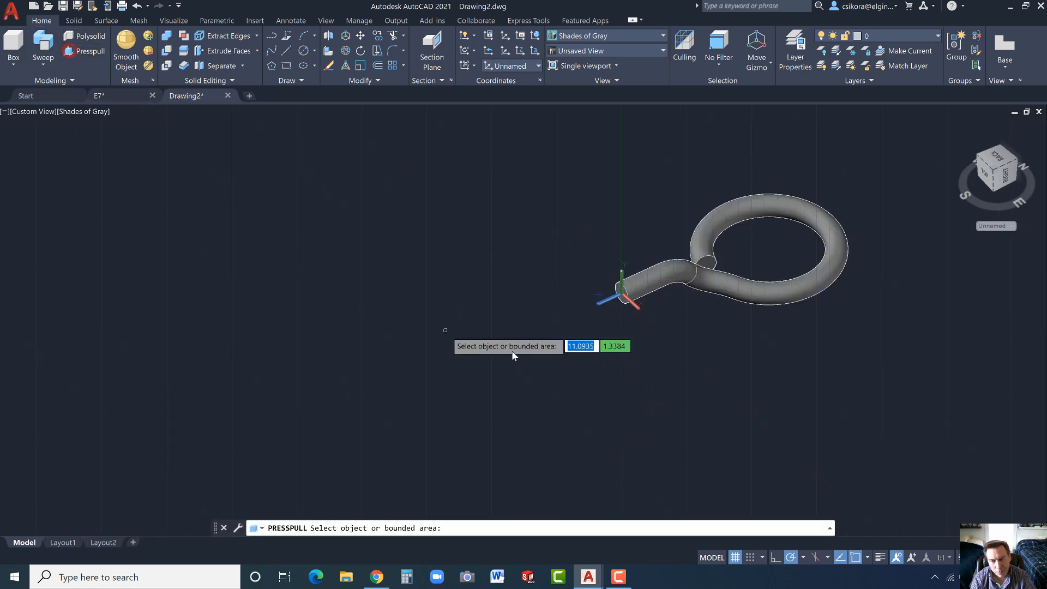
click(622, 299)
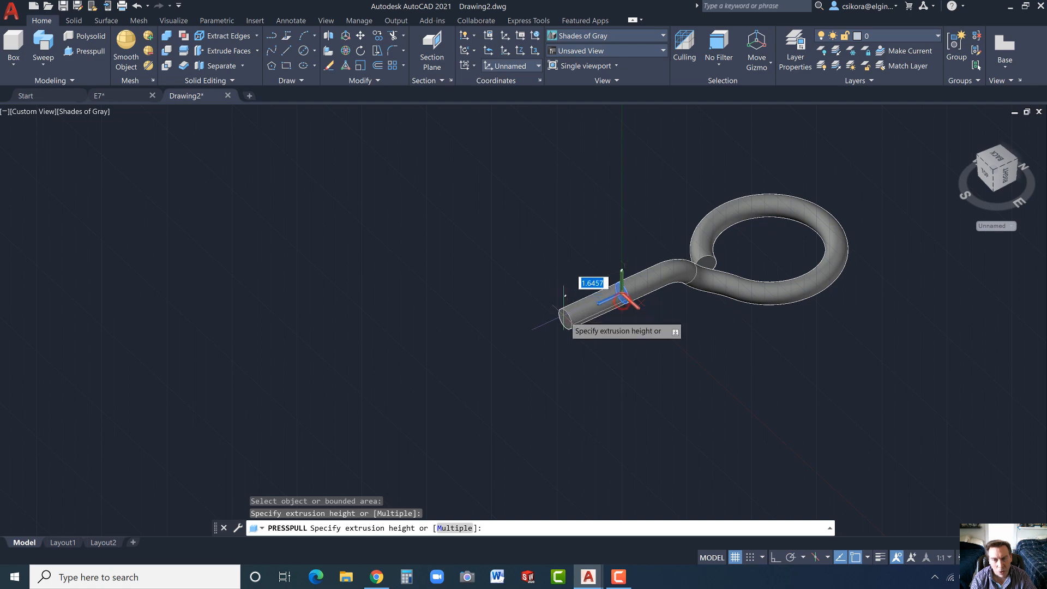
text(7)
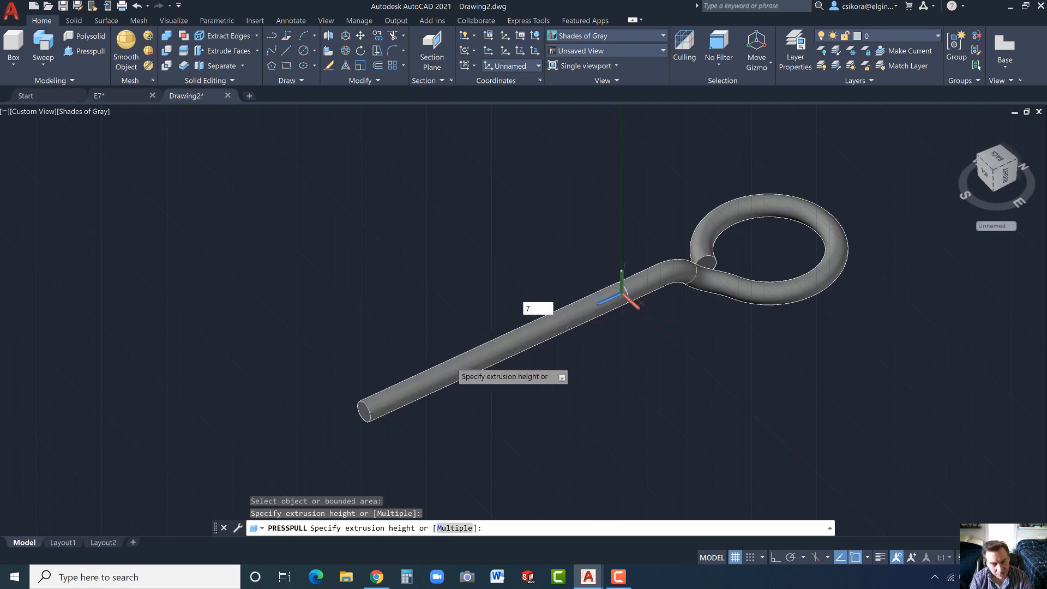
key(Return)
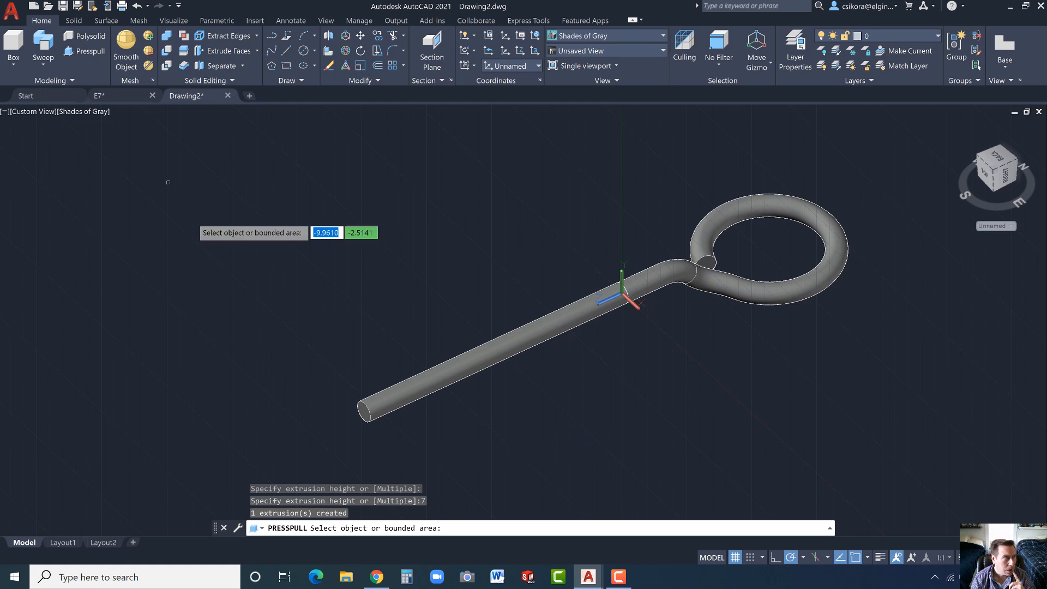
- Revolve the circular edge at the extension's free end 45 degrees in the reversed direction about a vertical axis offset 1.5 from it, using the Edge filter
click(48, 61)
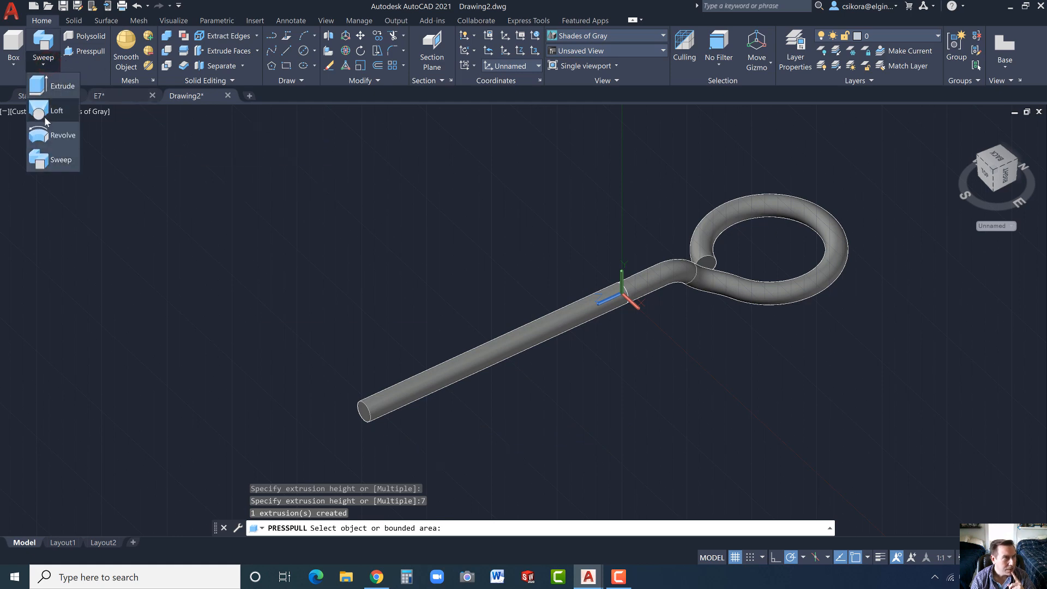
click(46, 137)
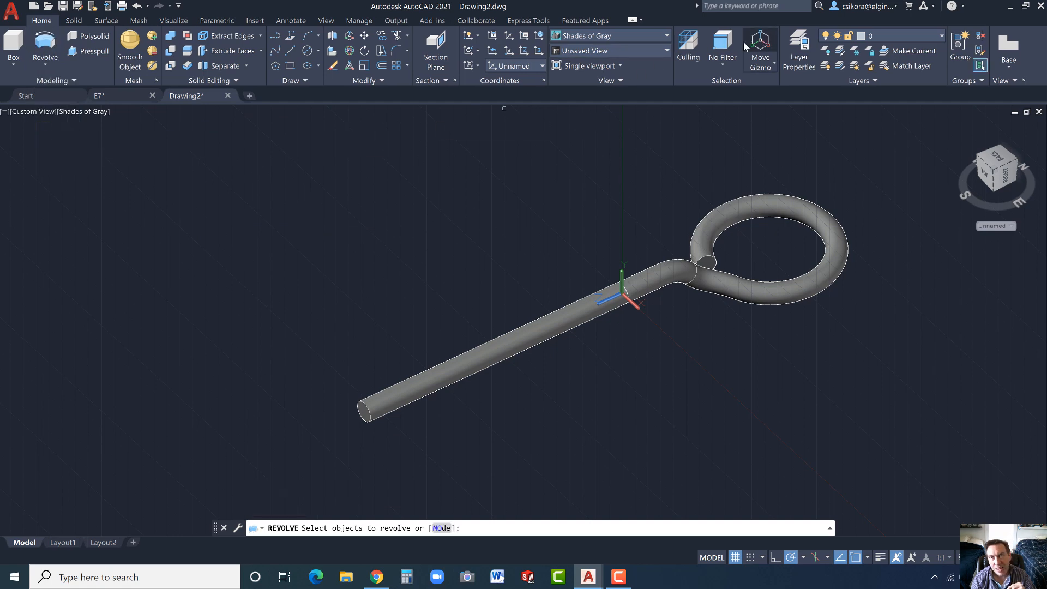
click(720, 64)
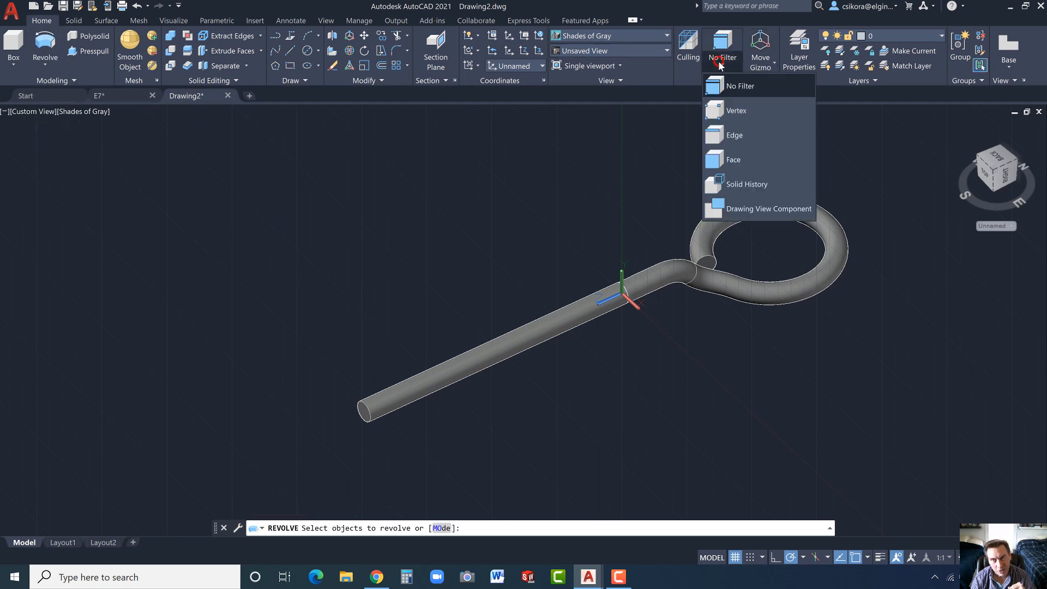
click(715, 134)
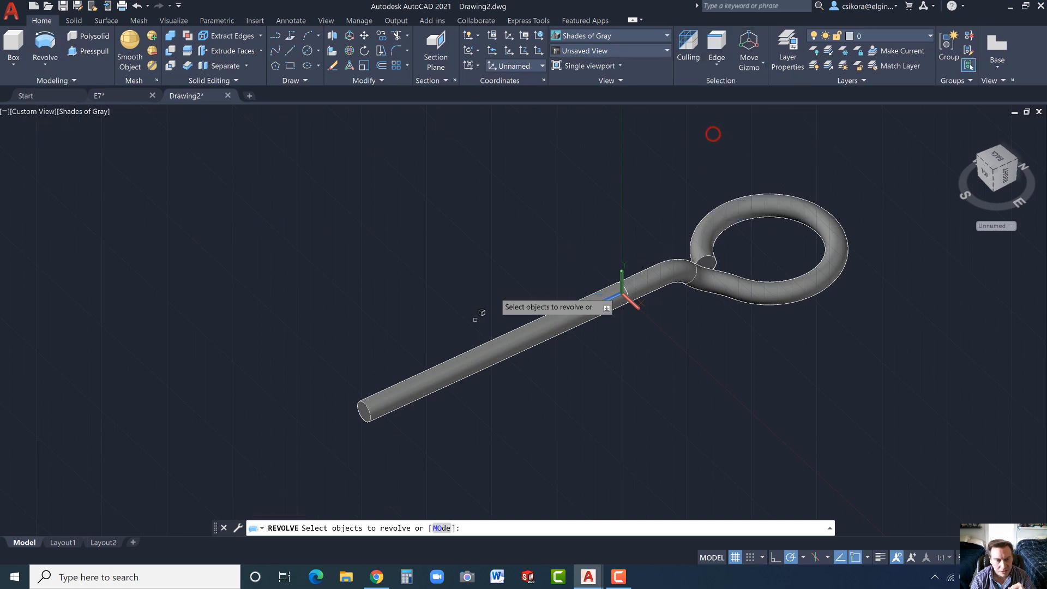
click(371, 415)
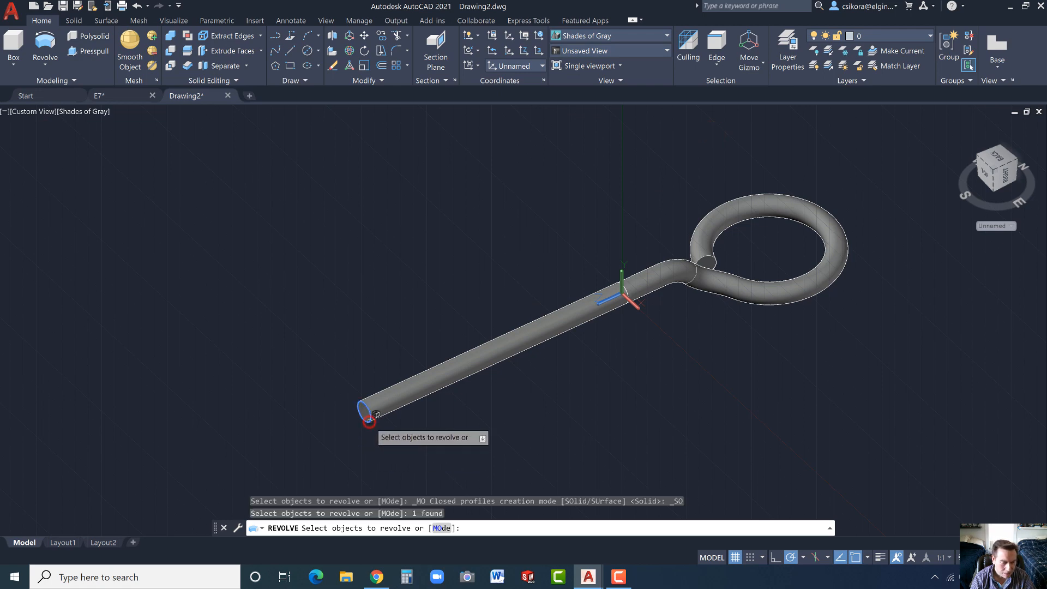
key(Return)
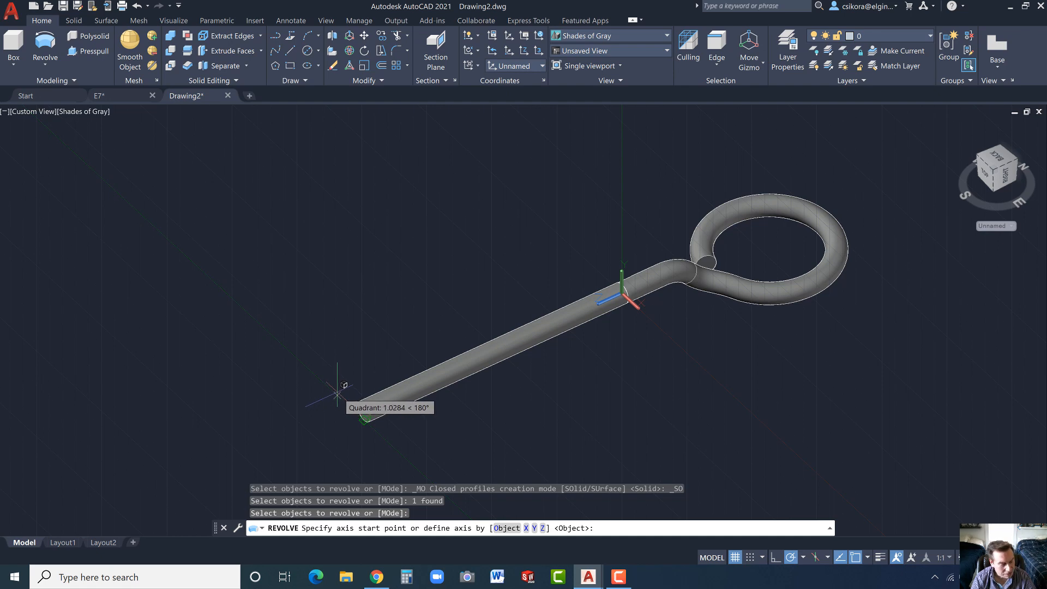
text(1.5)
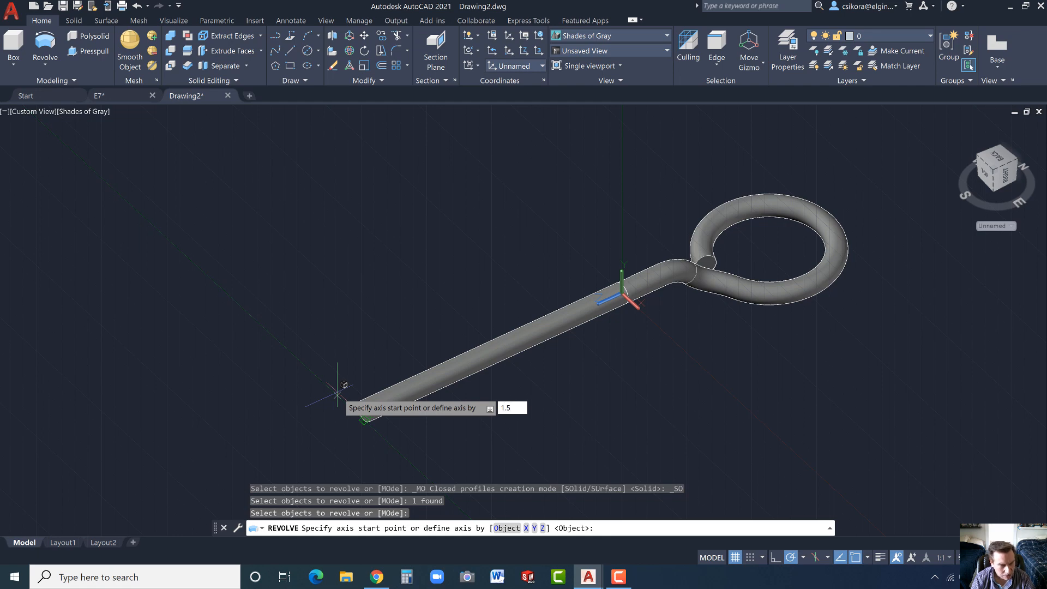
key(Return)
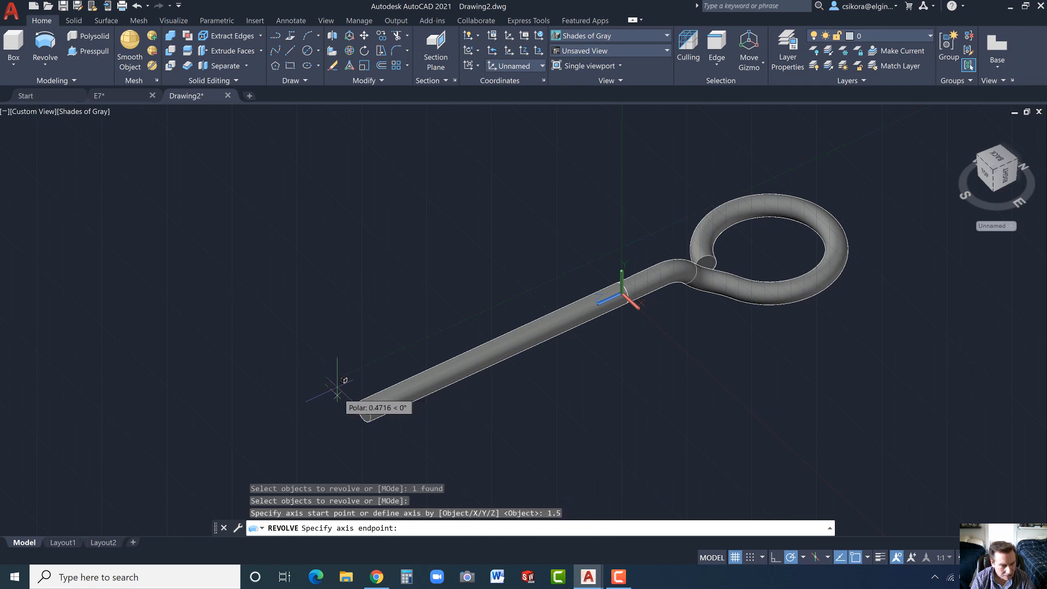
click(325, 342)
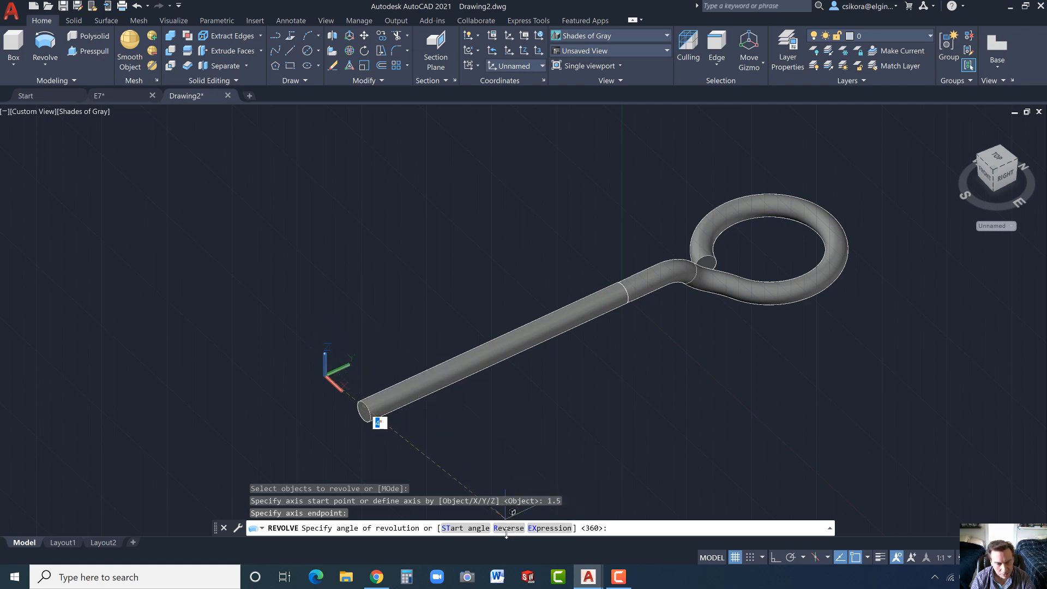
click(504, 527)
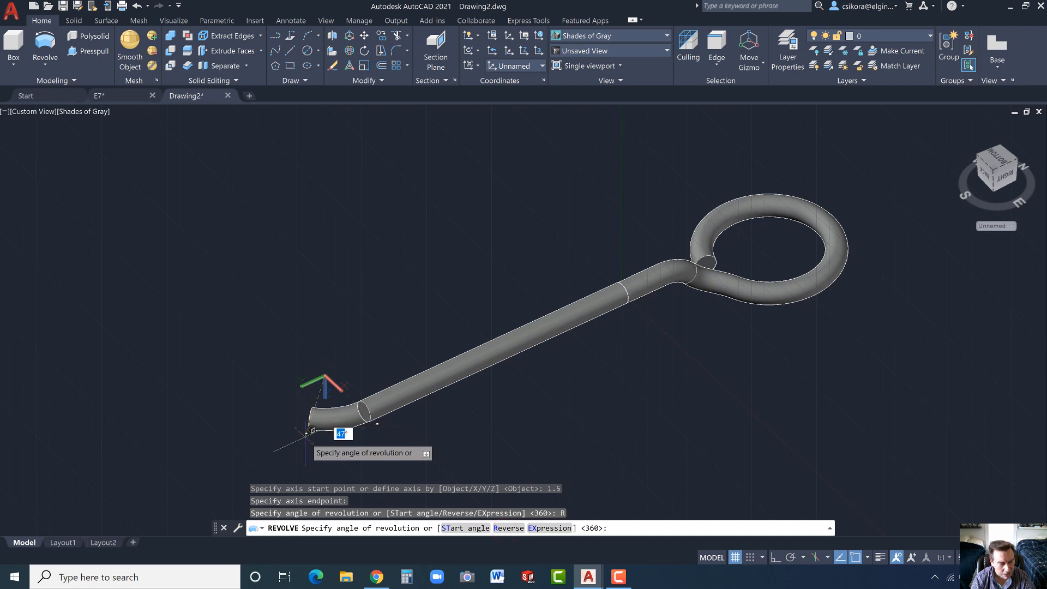
text(45)
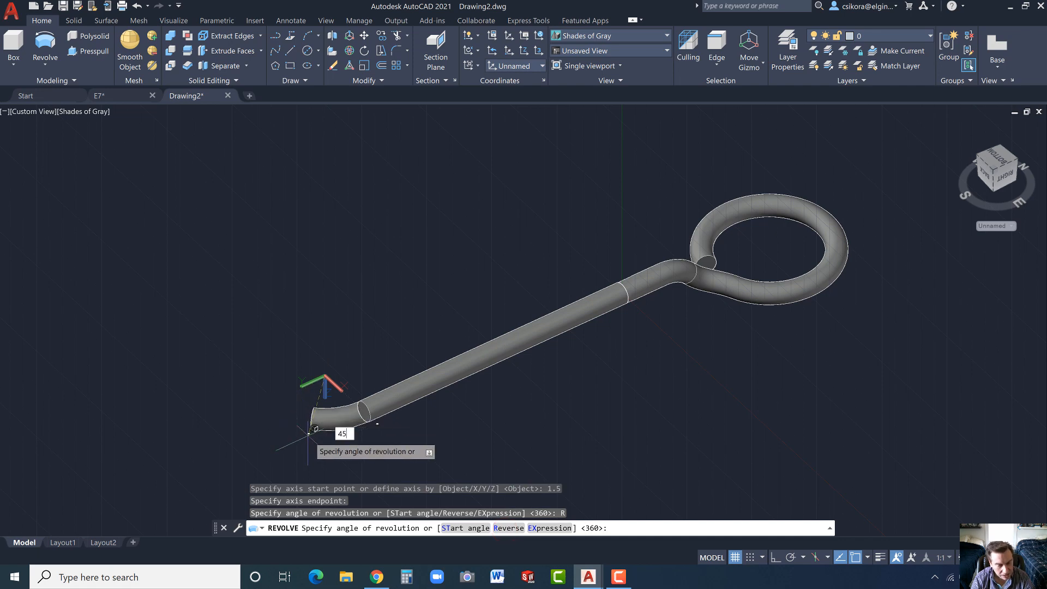
key(Return)
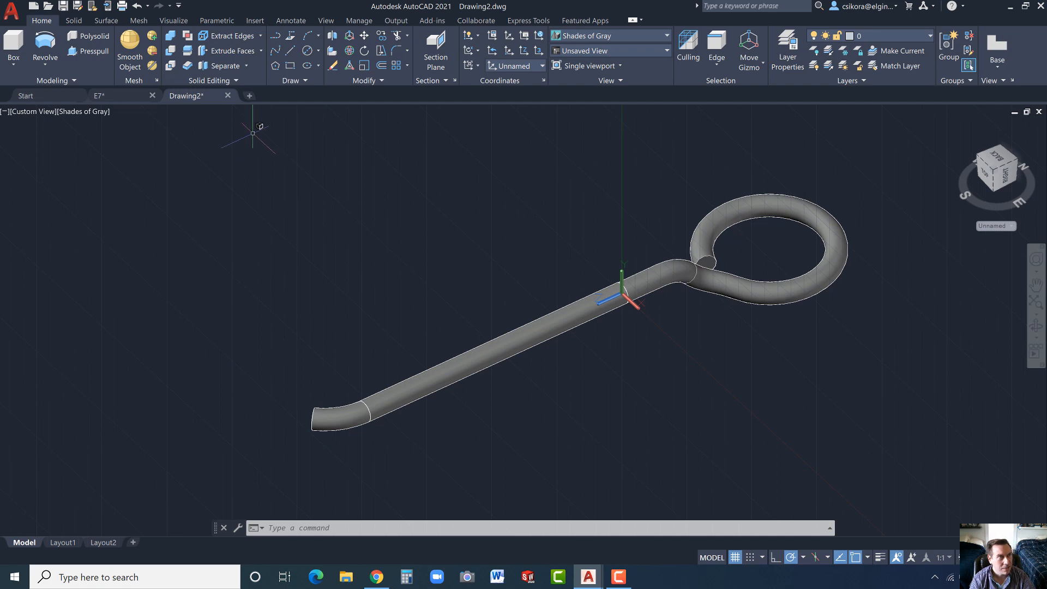
- Unite the swept loop, the straight extension and the revolved bend into one solid
click(170, 38)
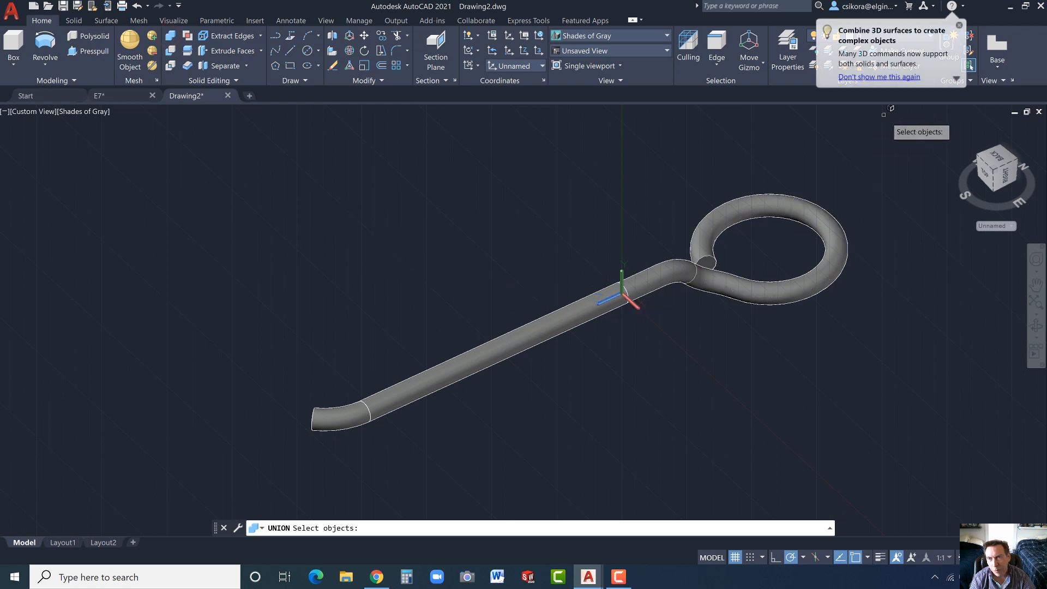
drag(892, 130, 233, 474)
key(Return)
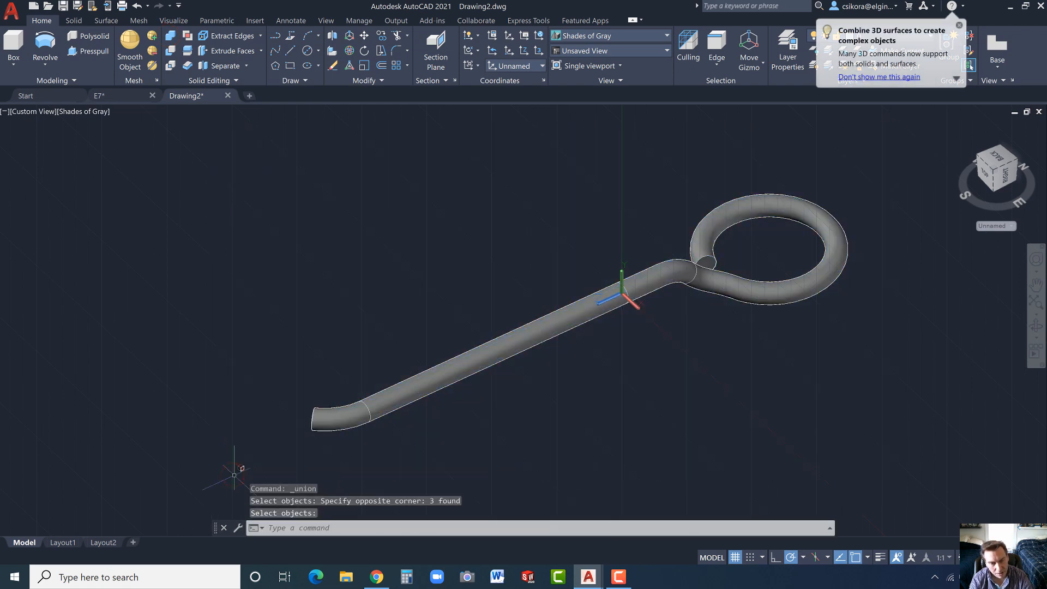
key(Escape)
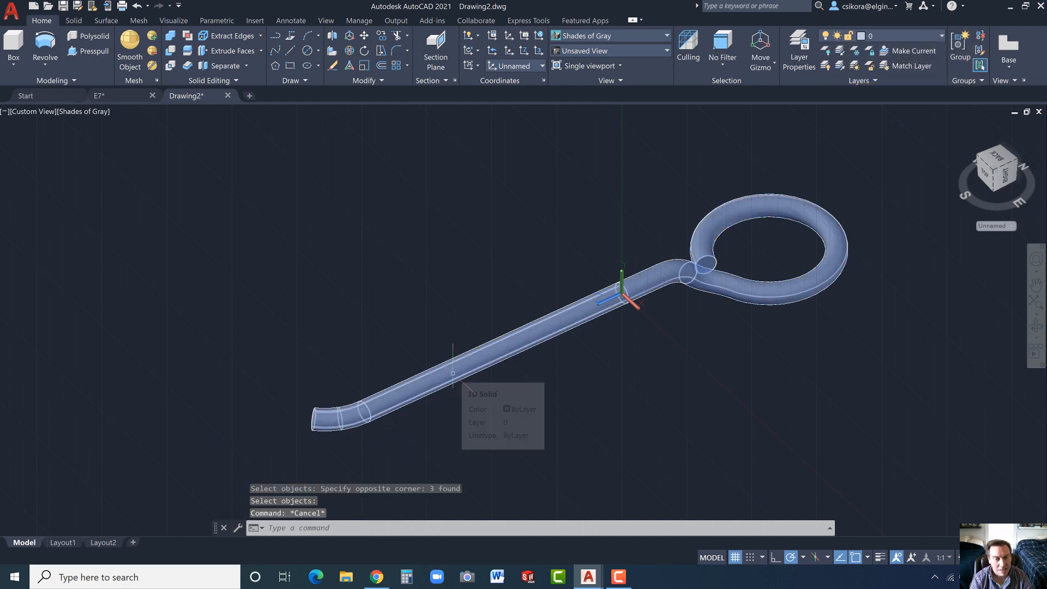
- Mirror the rod in 3D across its bent end face, defining the plane by three points on that face and keeping the source object
shift+middle_drag(451, 431, 585, 418)
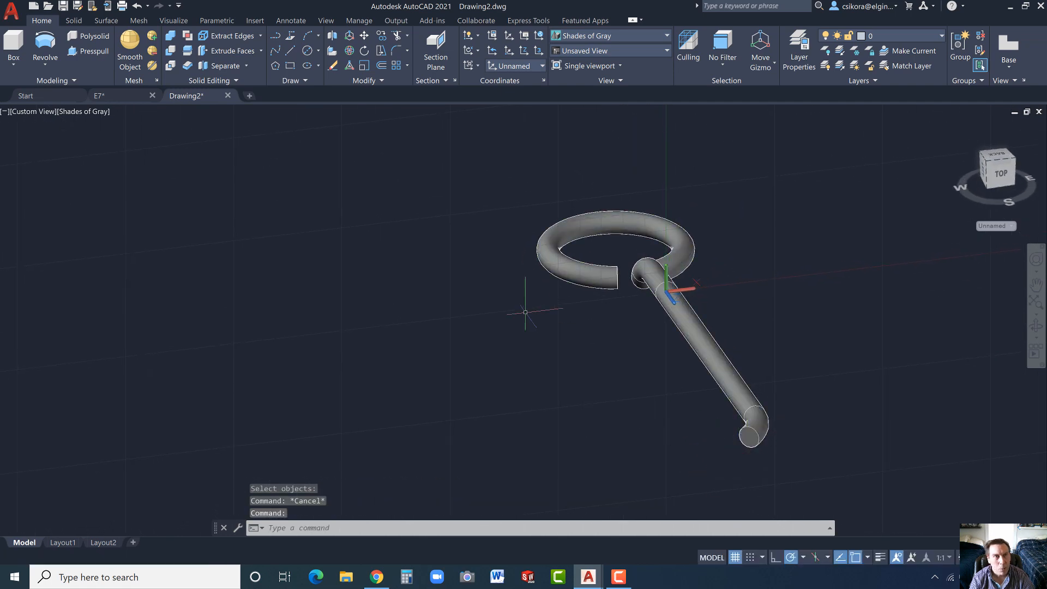
click(332, 38)
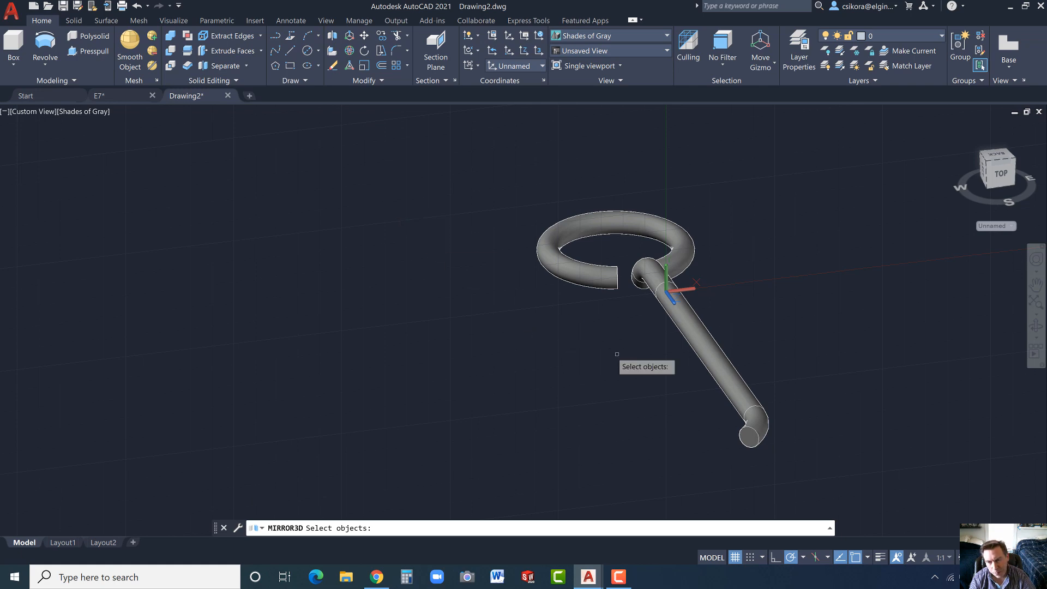
click(703, 345)
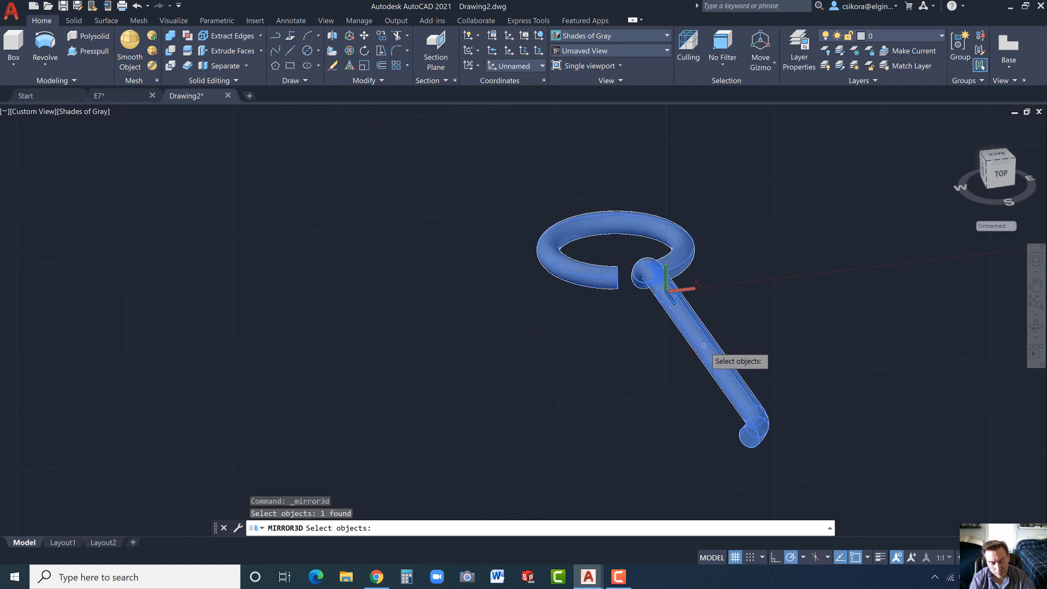
key(Return)
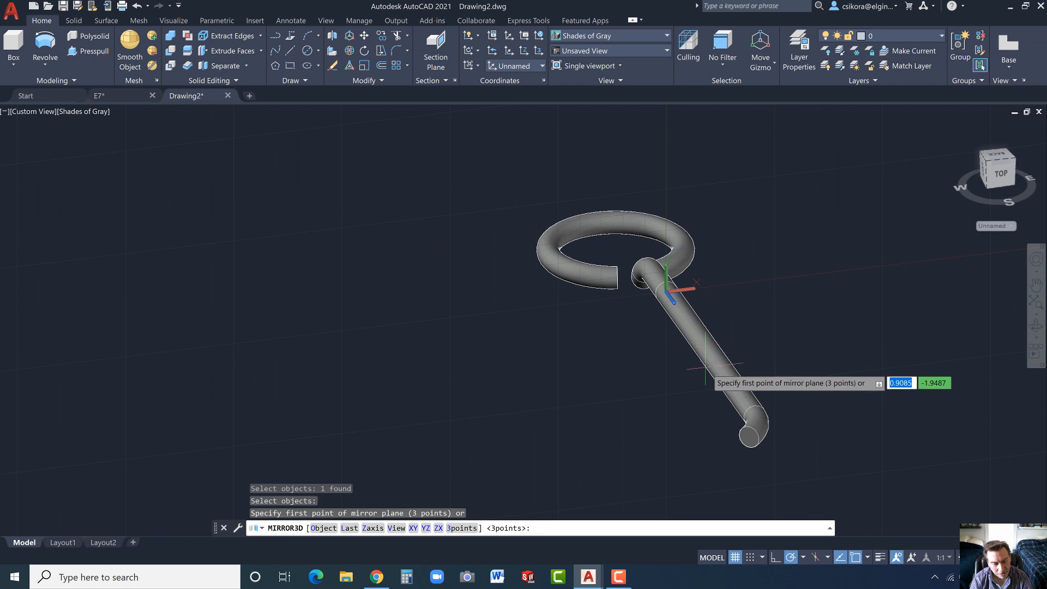
click(468, 529)
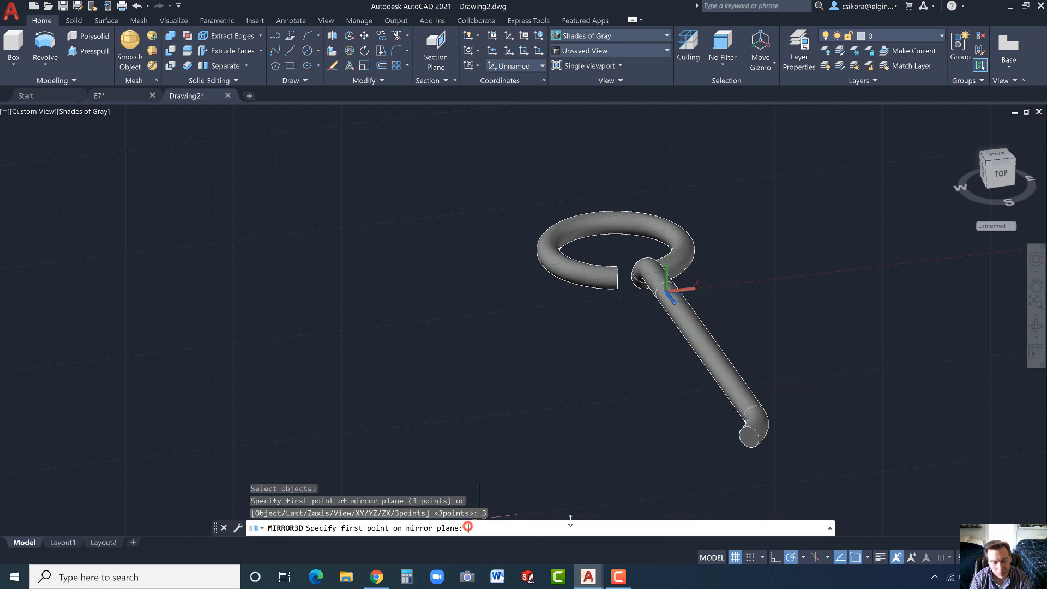
scroll(780, 425, up, 2)
scroll(743, 464, up, 3)
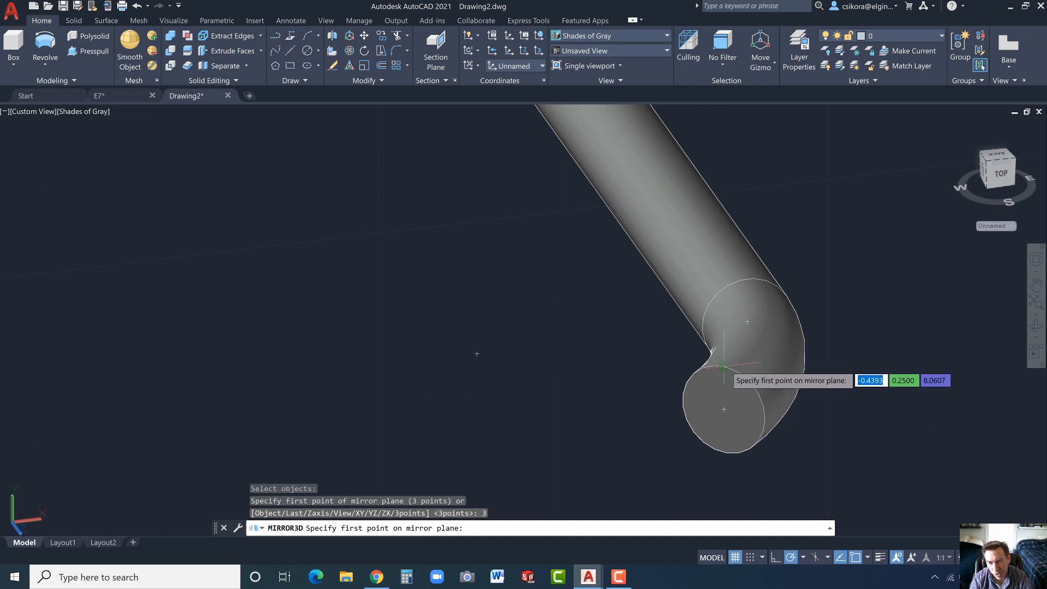
click(724, 365)
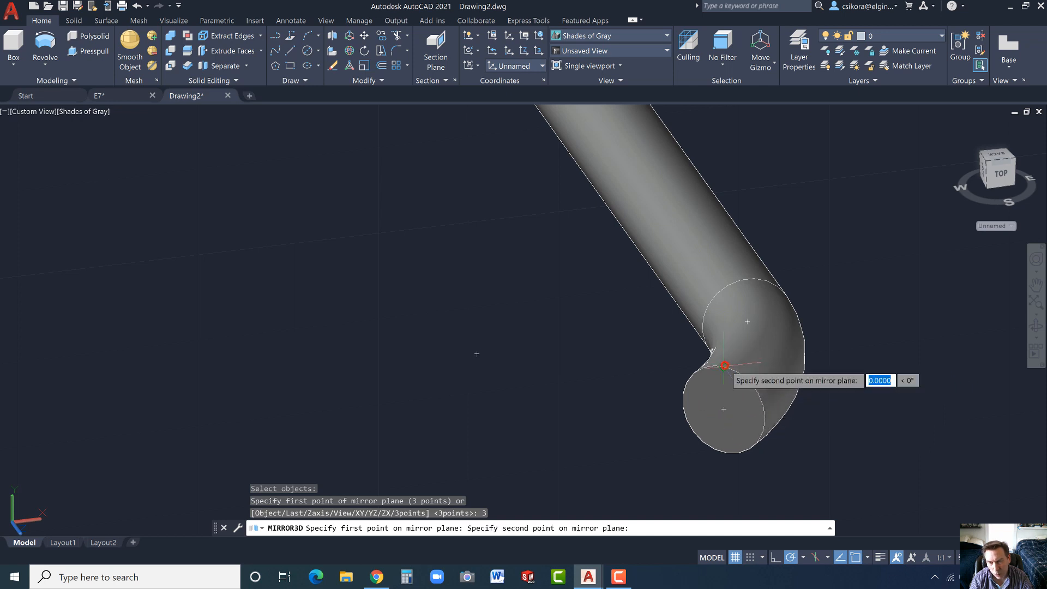
click(724, 409)
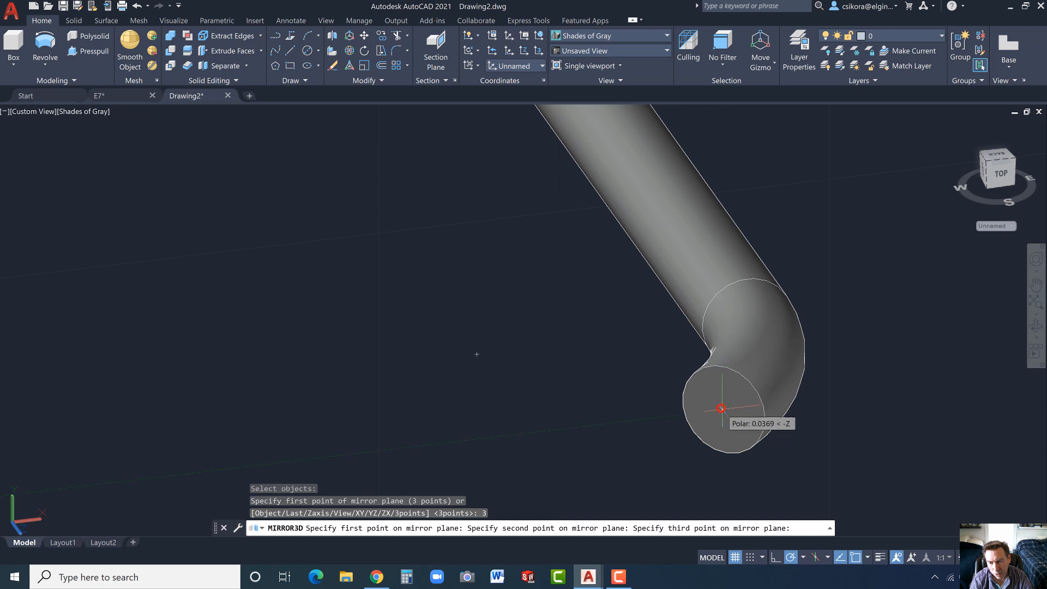
click(764, 419)
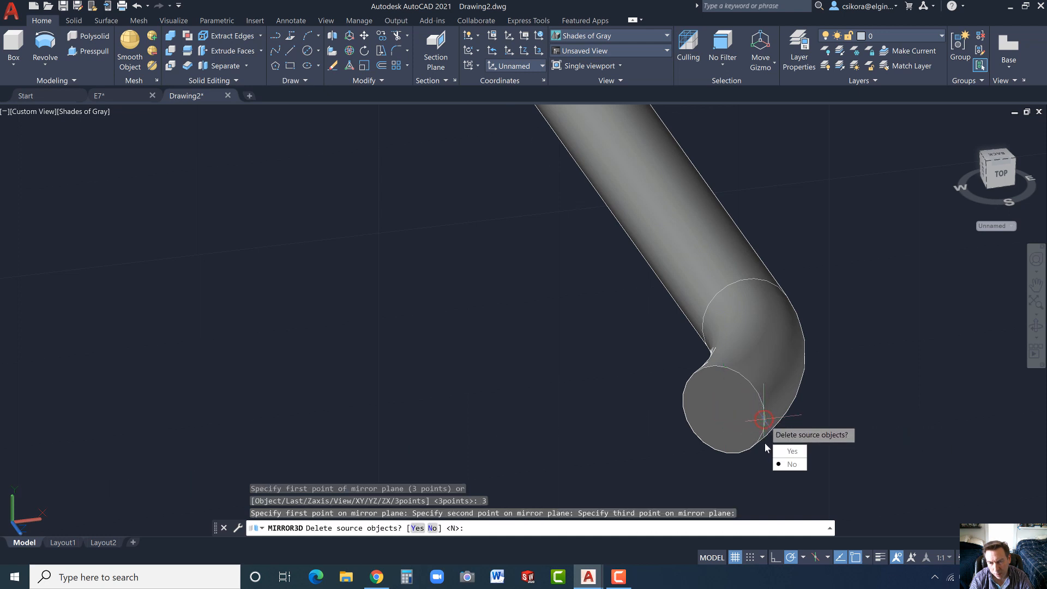
click(791, 464)
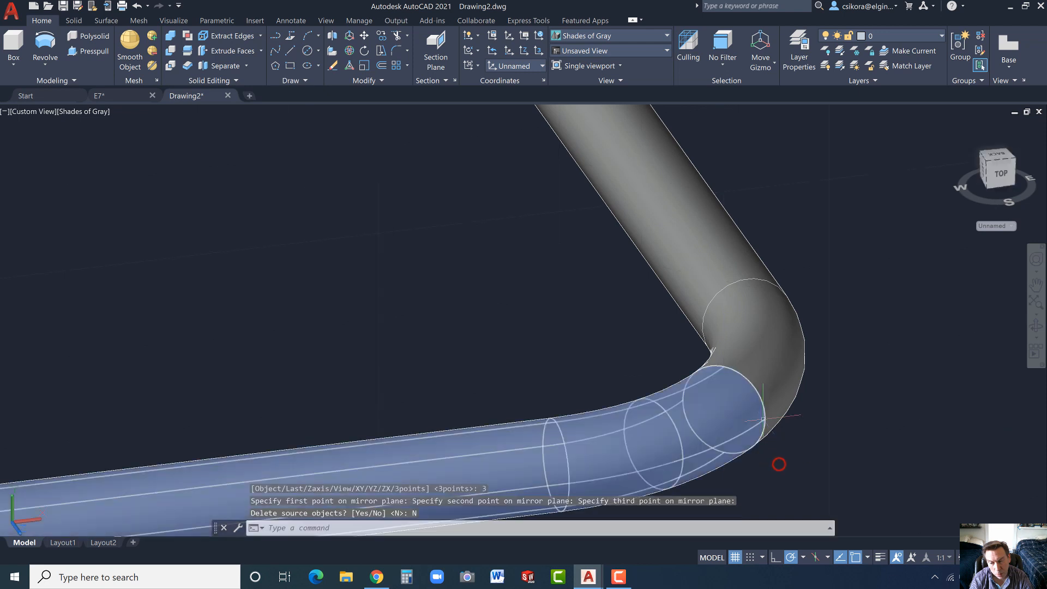
scroll(672, 334, down, 8)
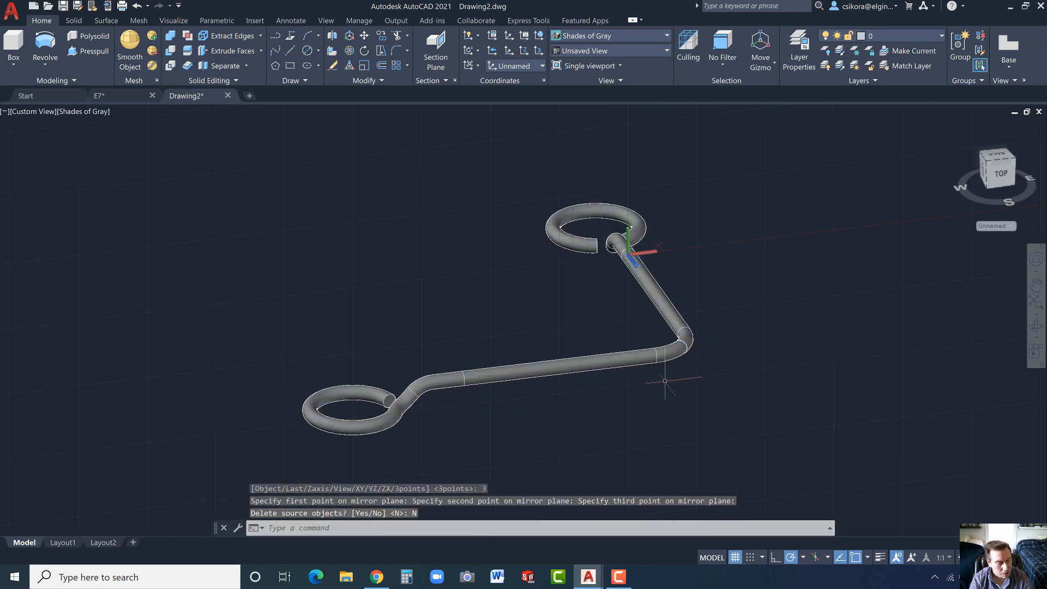
key(Escape)
- Unite the original rod and its mirrored copy into one solid
mouse_move(654, 380)
shift+middle_down()
mouse_move(678, 404)
mouse_move(710, 327)
mouse_move(712, 377)
mouse_move(646, 453)
mouse_move(657, 382)
shift+middle_up()
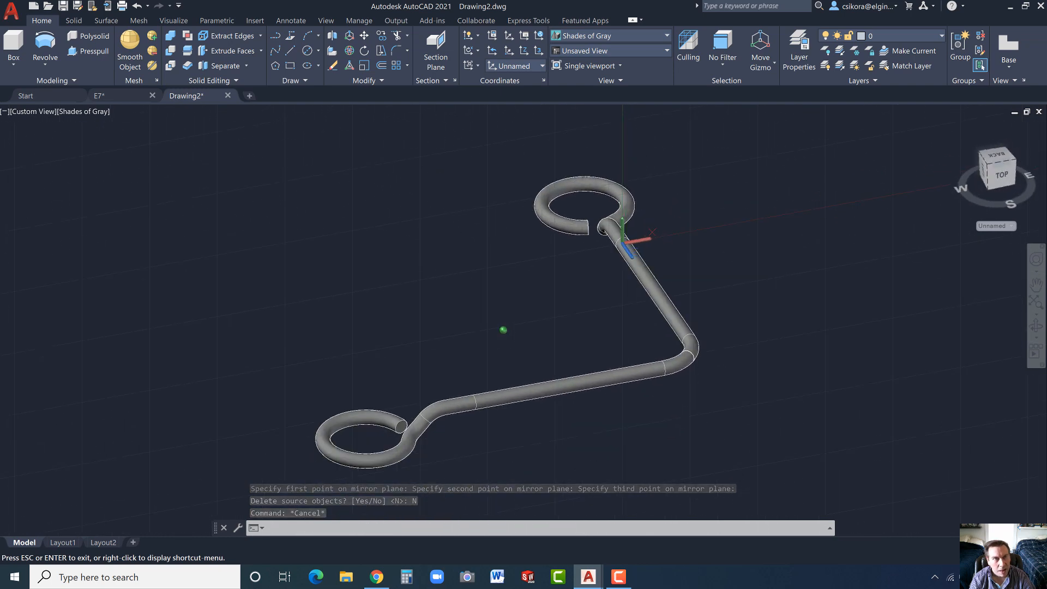
click(170, 36)
click(719, 232)
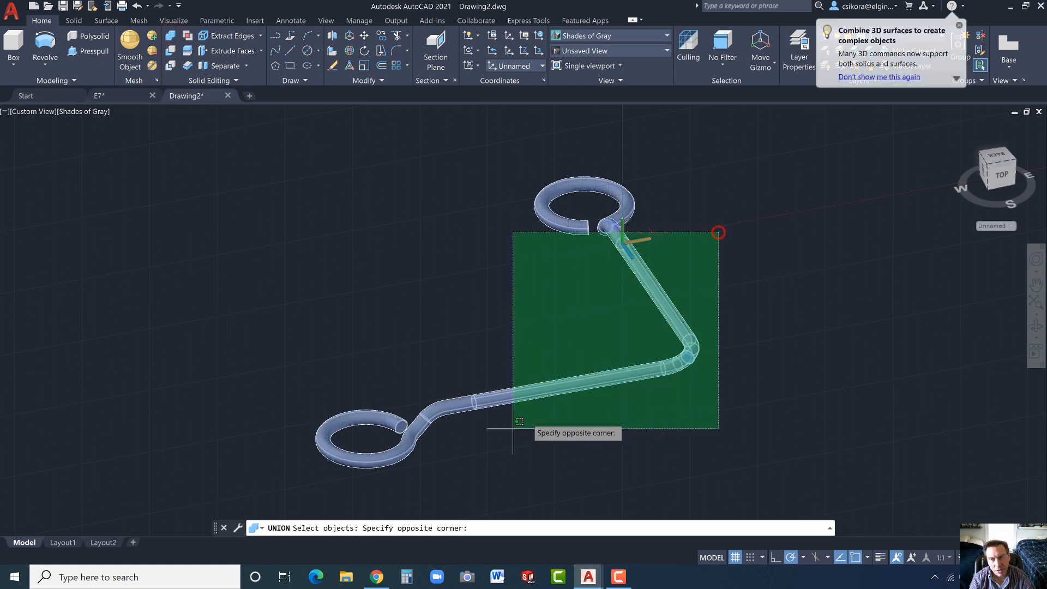
click(441, 464)
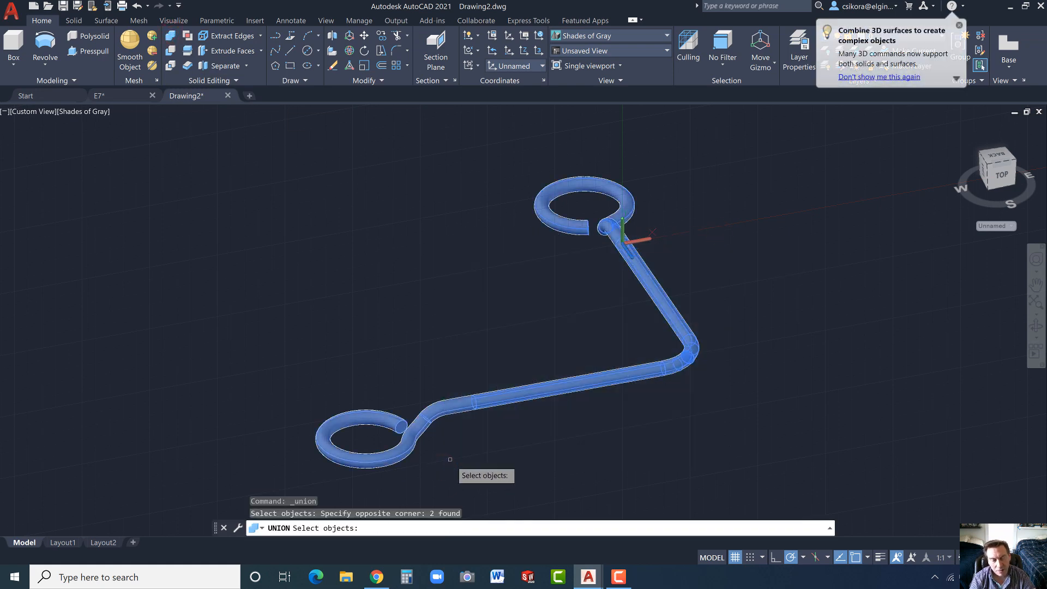
key(Return)
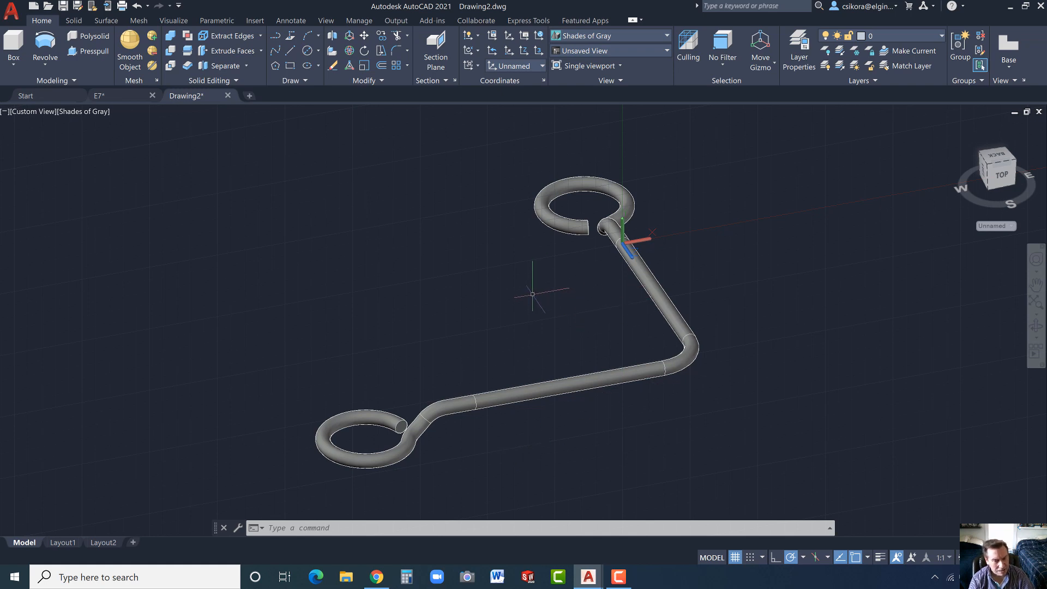
- Reset the UCS to World, and rotate it 90 degrees about its Y axis
shift+middle_drag(535, 293, 502, 295)
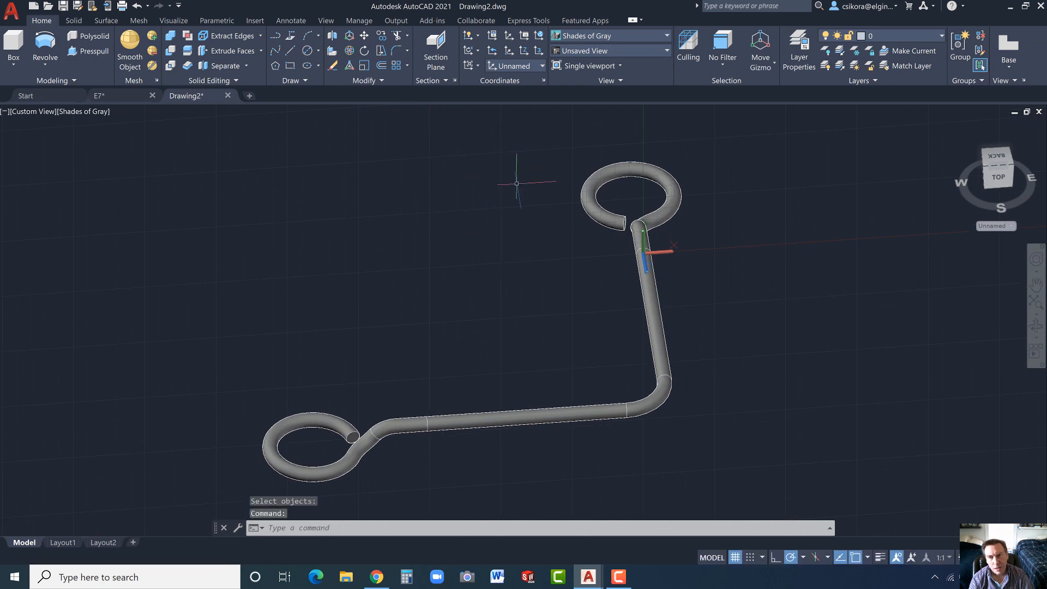
click(655, 253)
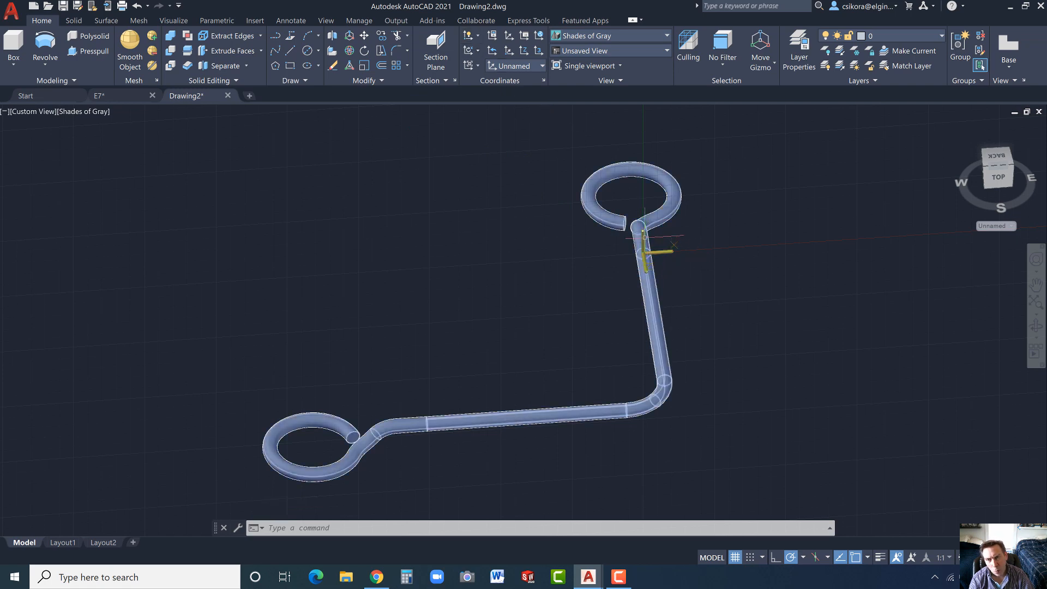
key(Escape)
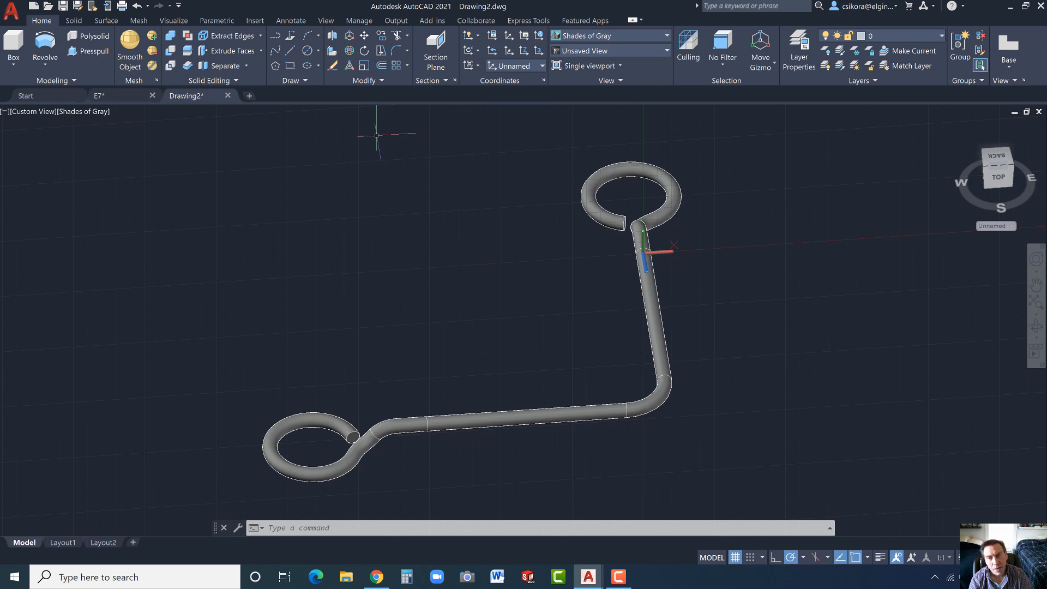
click(476, 51)
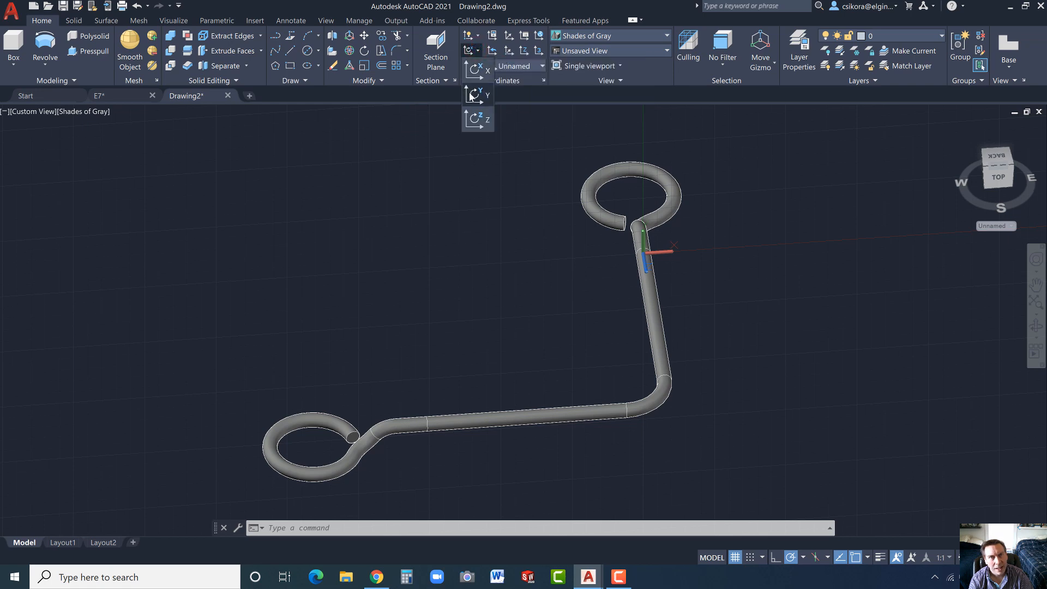
click(538, 36)
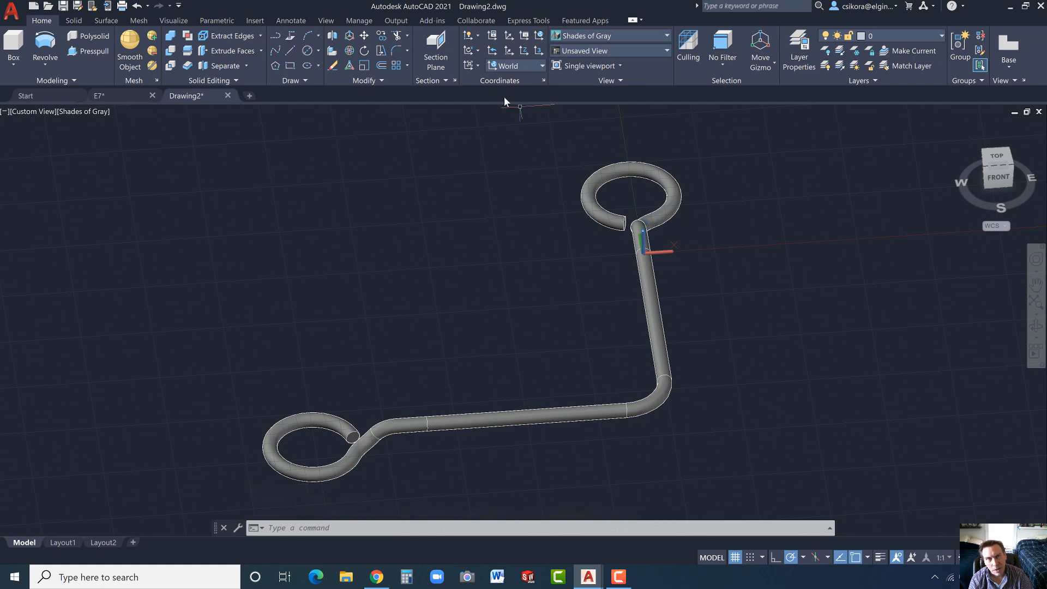
click(478, 50)
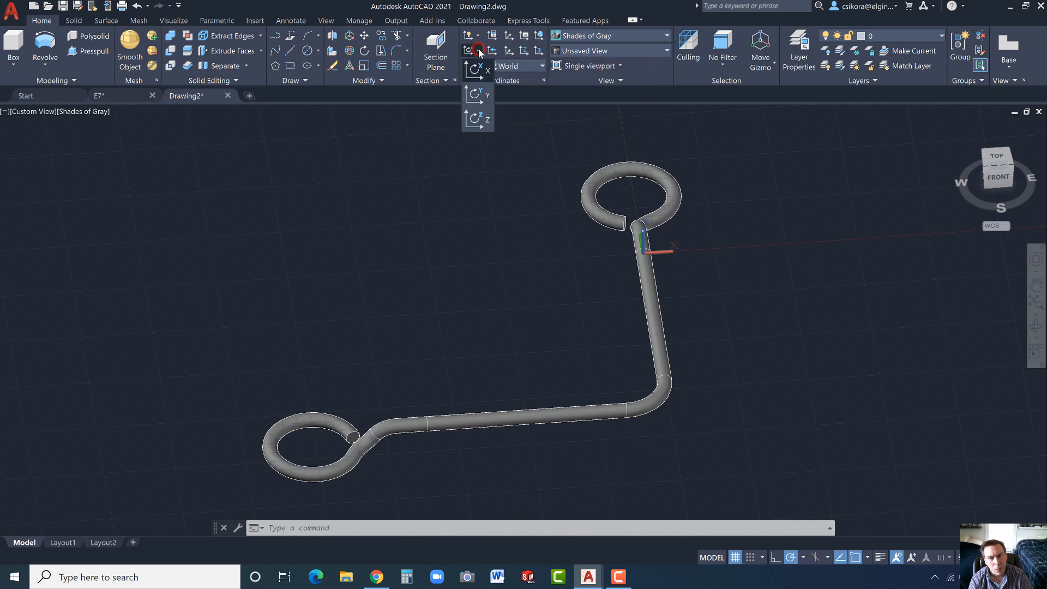
click(475, 95)
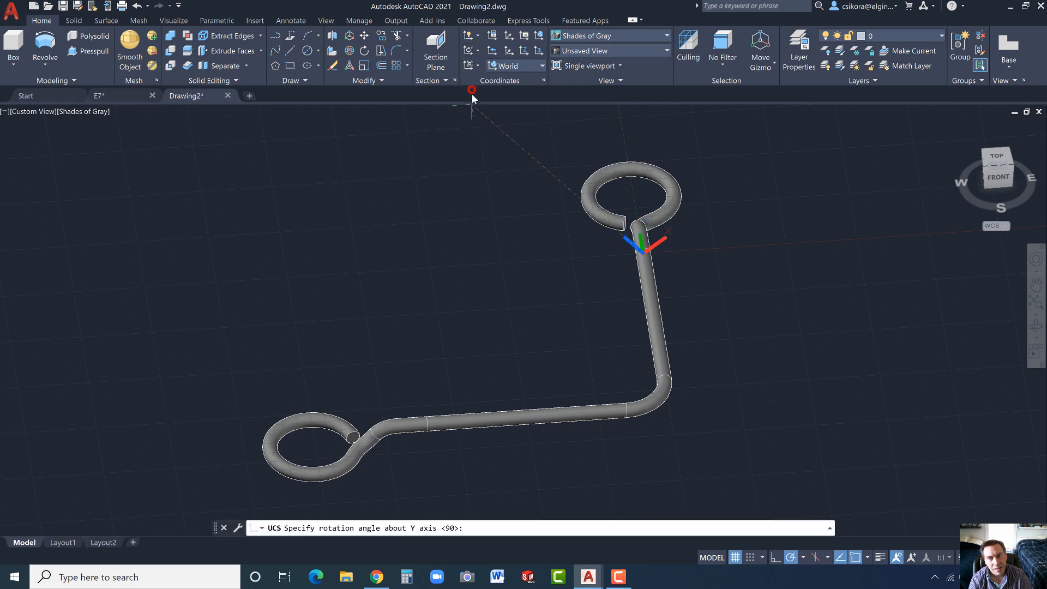
click(721, 249)
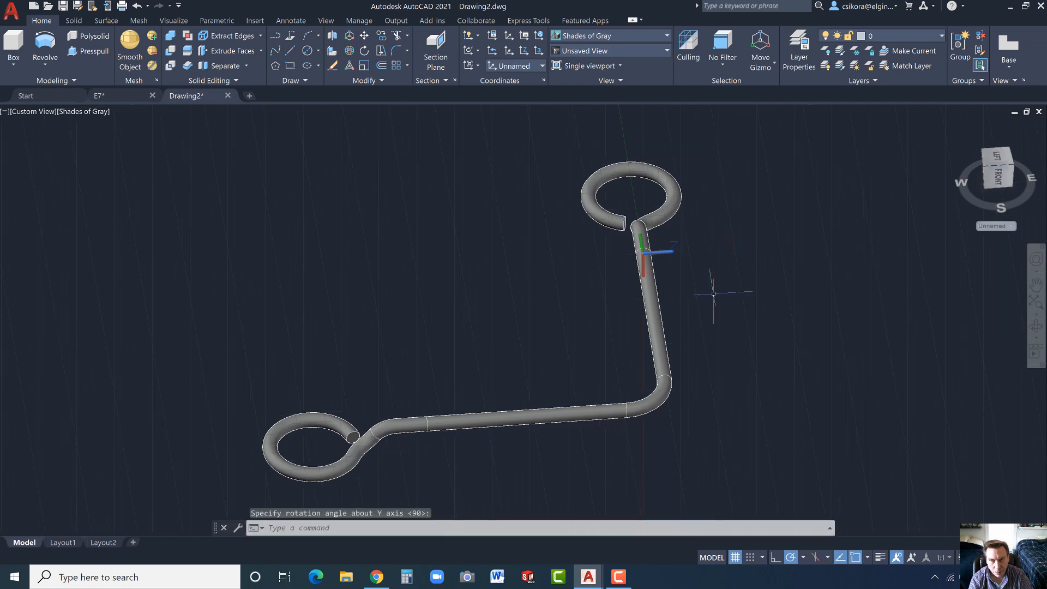
- Show the rod in the Left view, and switch the visual style to 2D Wireframe and back to Shades of Gray
click(959, 128)
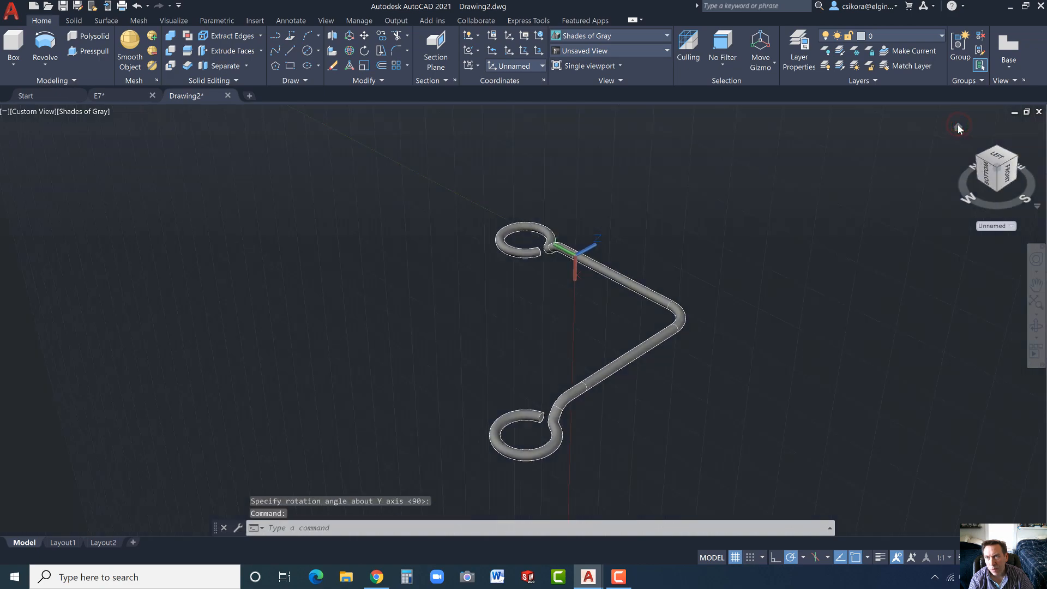
click(986, 175)
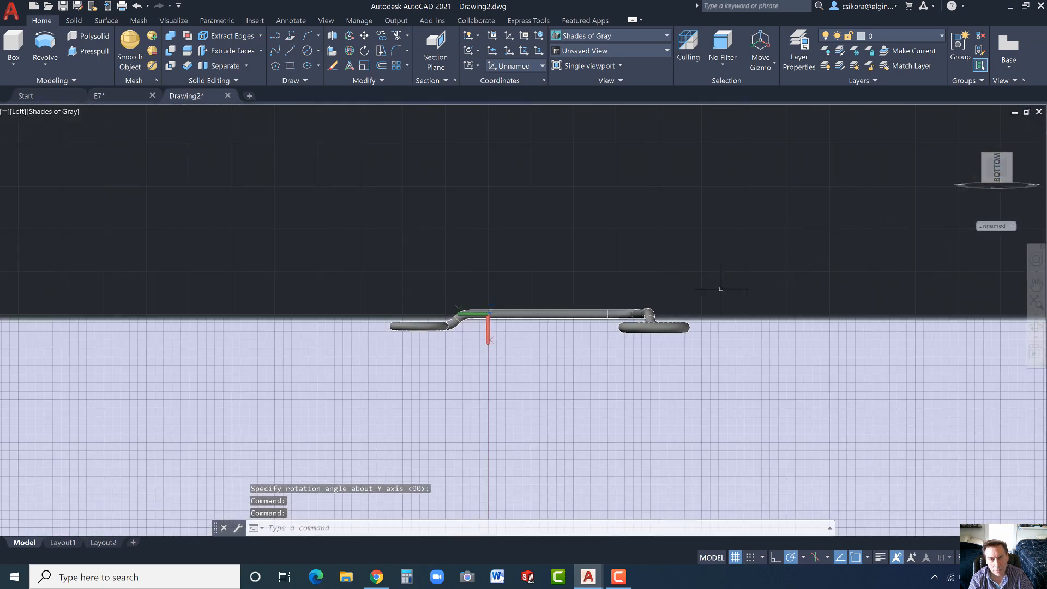
click(617, 36)
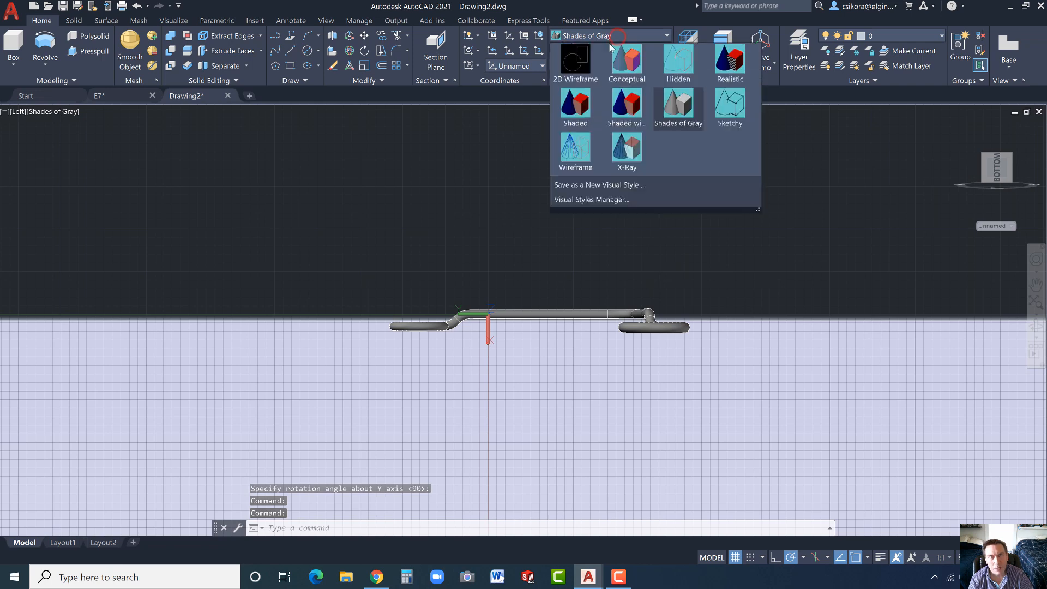
click(581, 63)
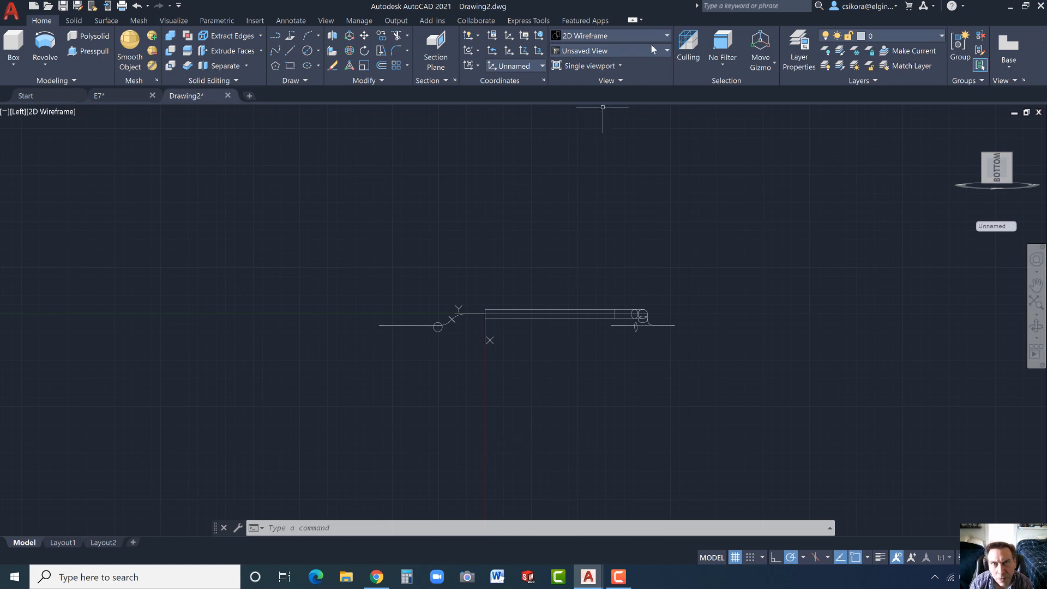
click(663, 36)
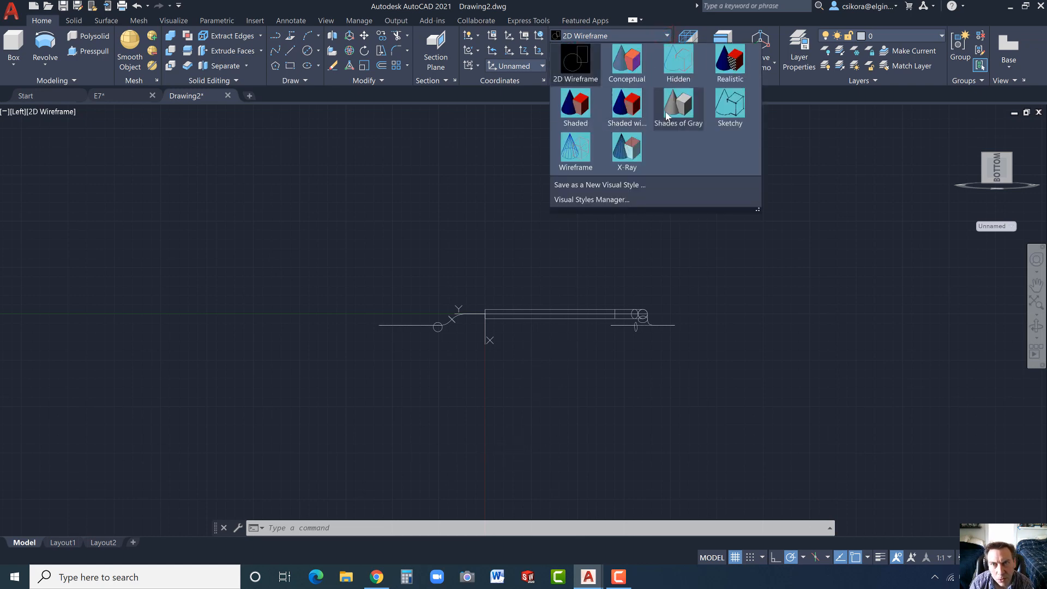
click(671, 113)
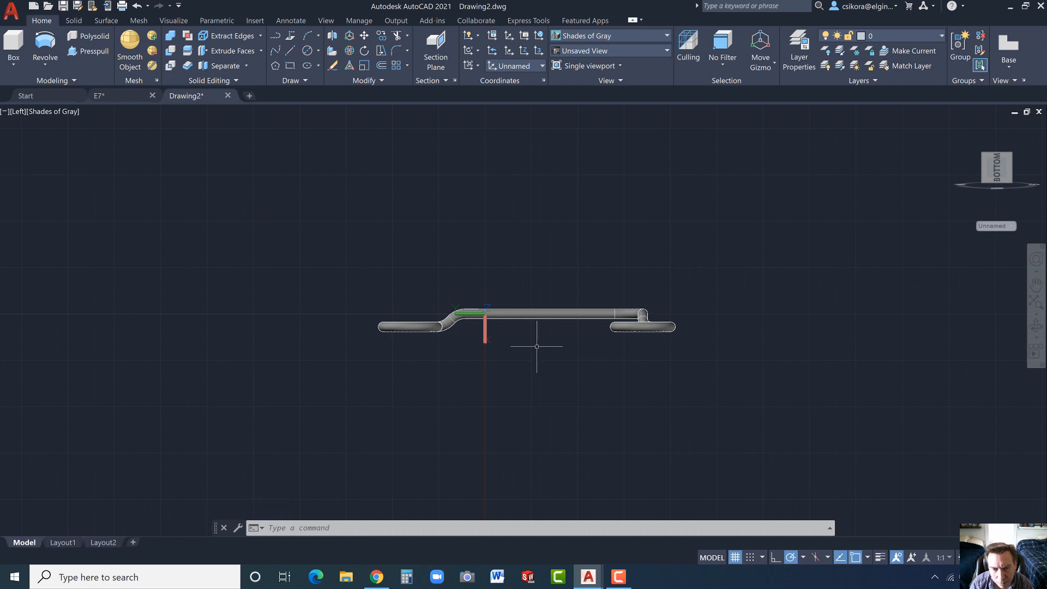
- With snap on, draw a horizontal line 4 units long from (0, -8.5) at the bent corner end of the straight rod
mouse_move(994, 155)
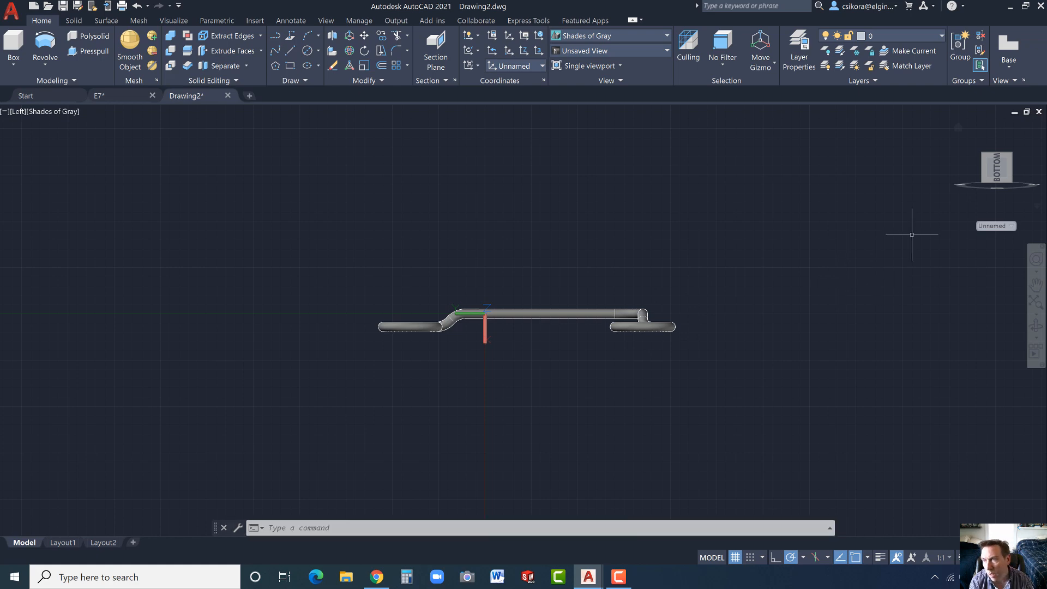
click(976, 166)
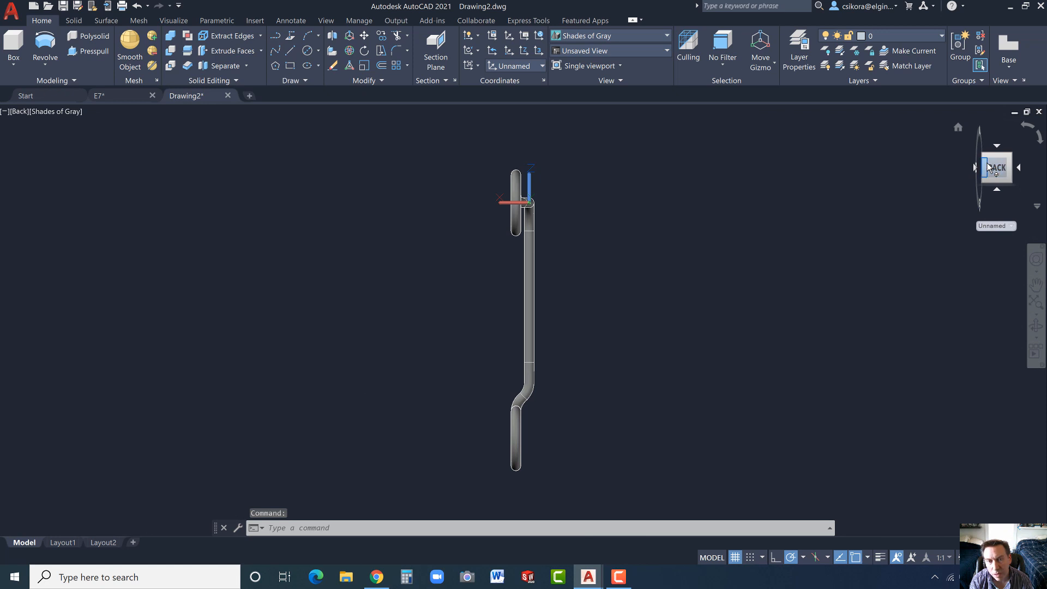
click(997, 146)
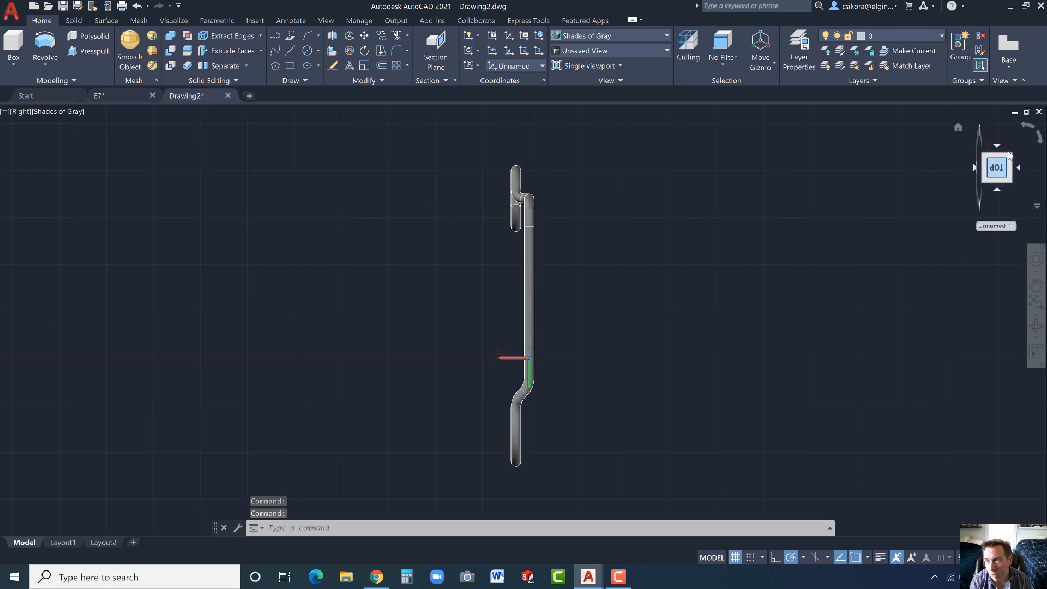
click(1037, 140)
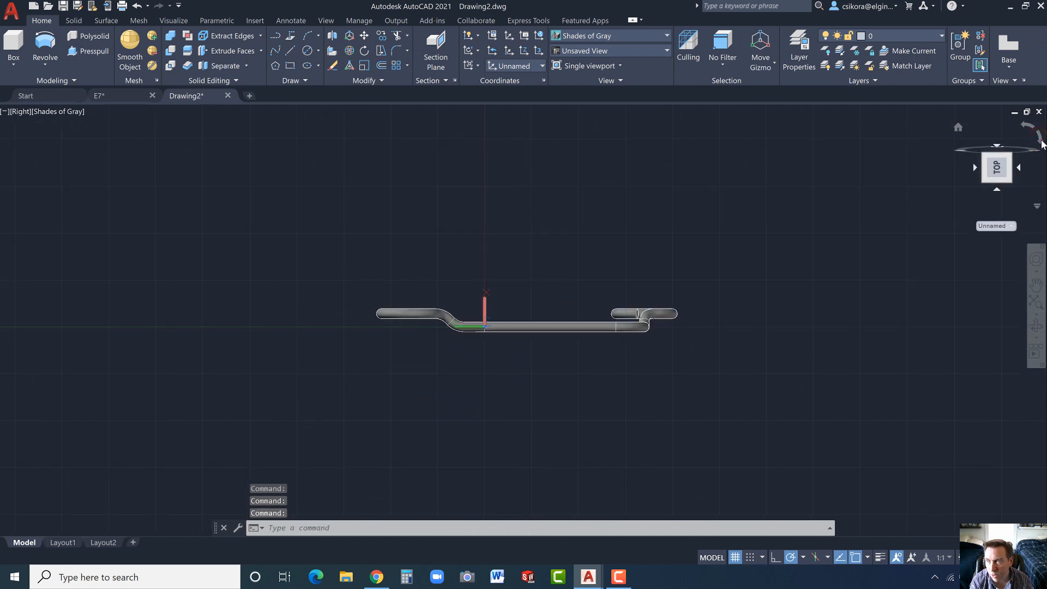
click(1039, 139)
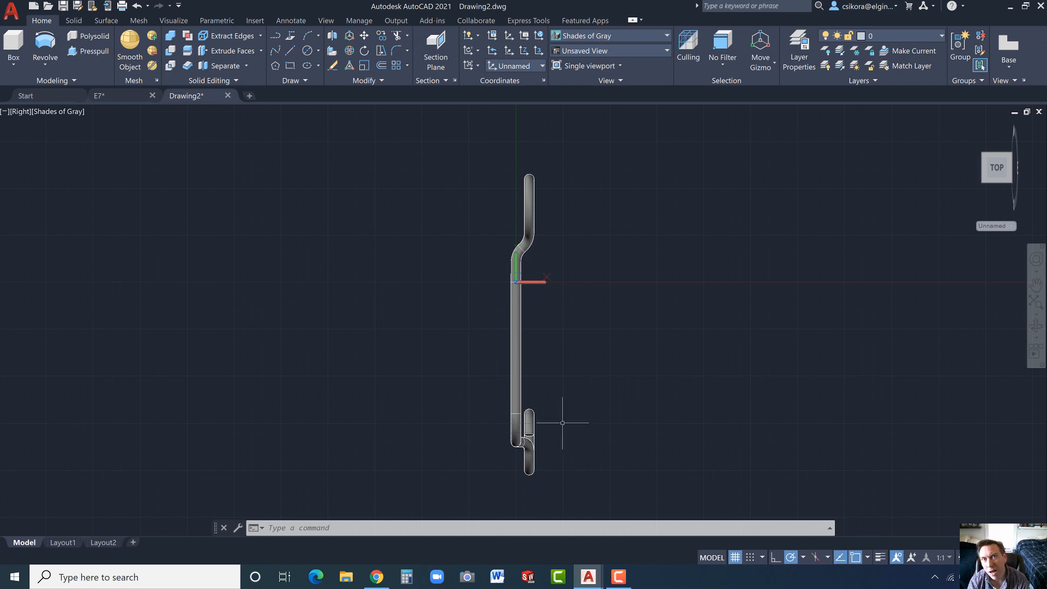
click(290, 50)
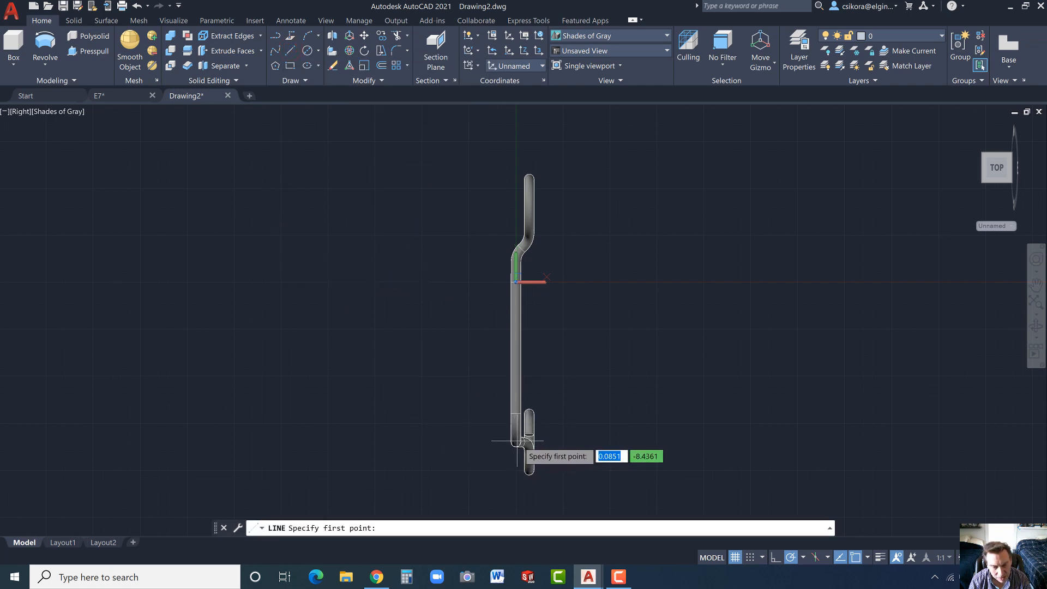
click(750, 561)
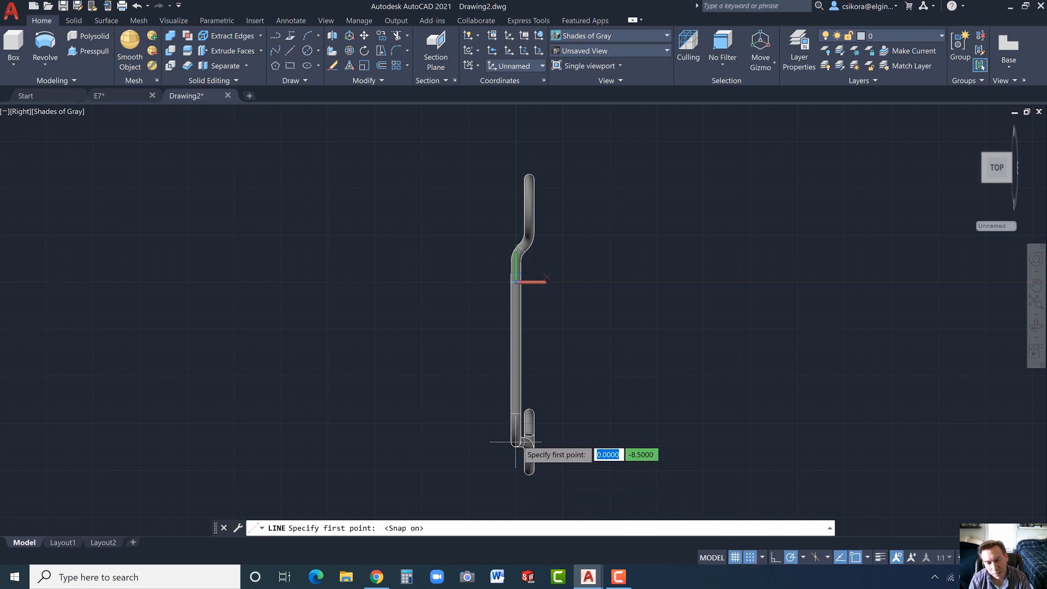
click(516, 441)
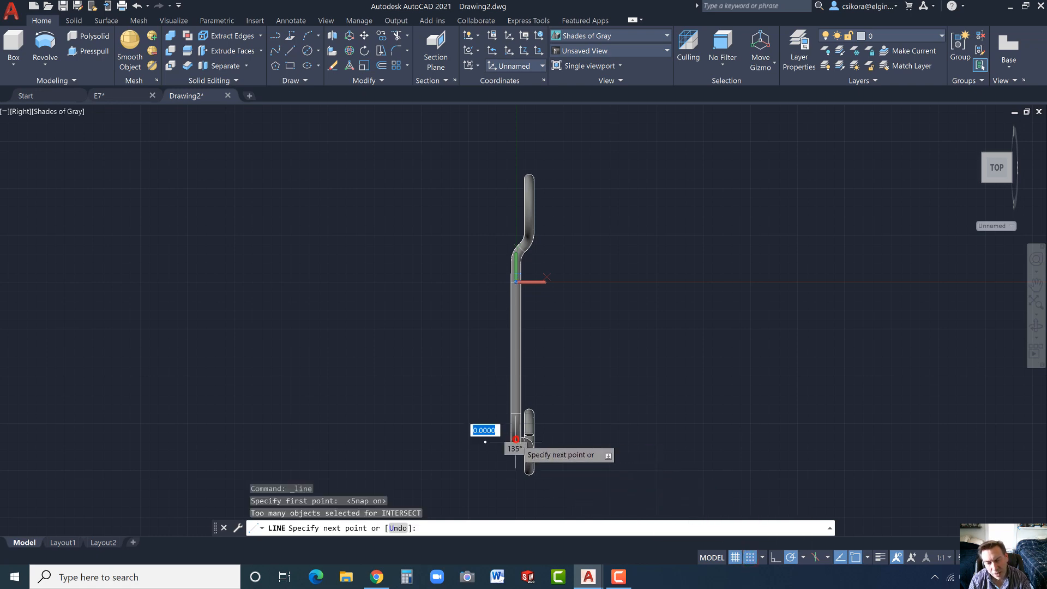
click(591, 442)
key(Escape)
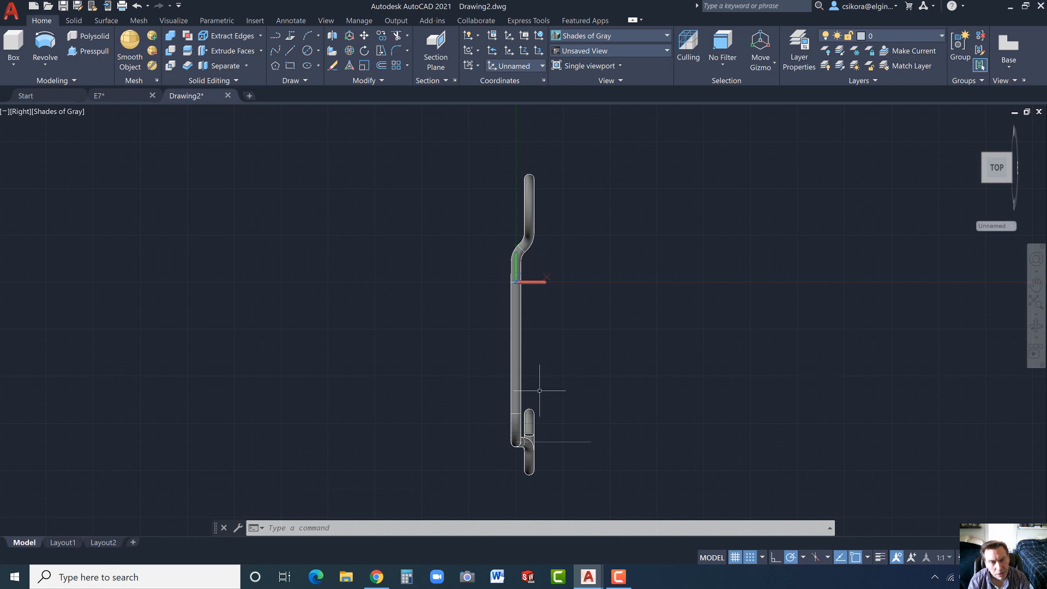
- Draw a circle of diameter 0.5 centred at (0.5, 0) beside the straight rod, and turn snap off
click(308, 51)
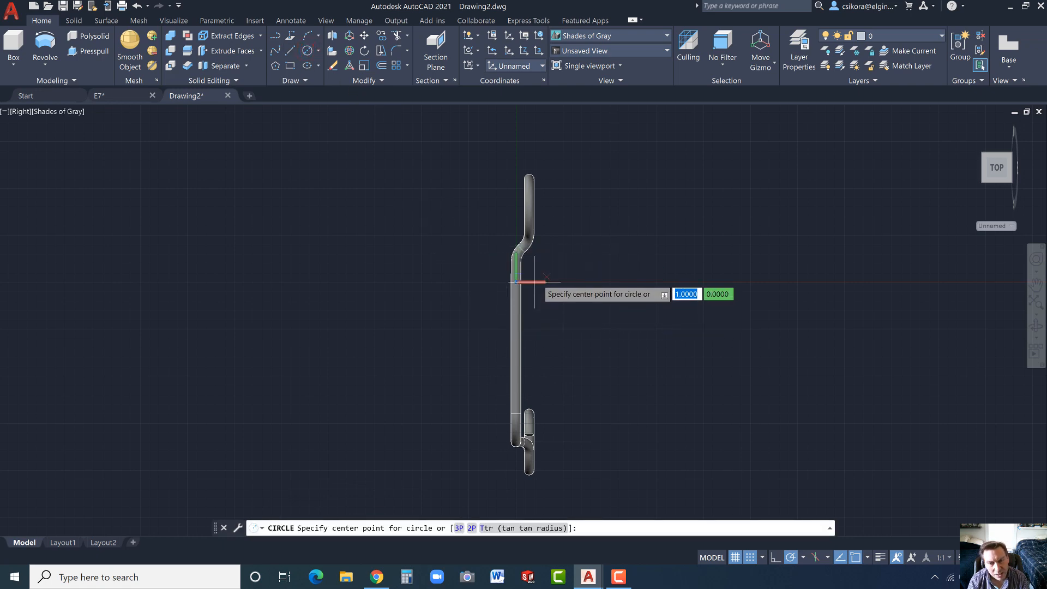
scroll(534, 282, up, 5)
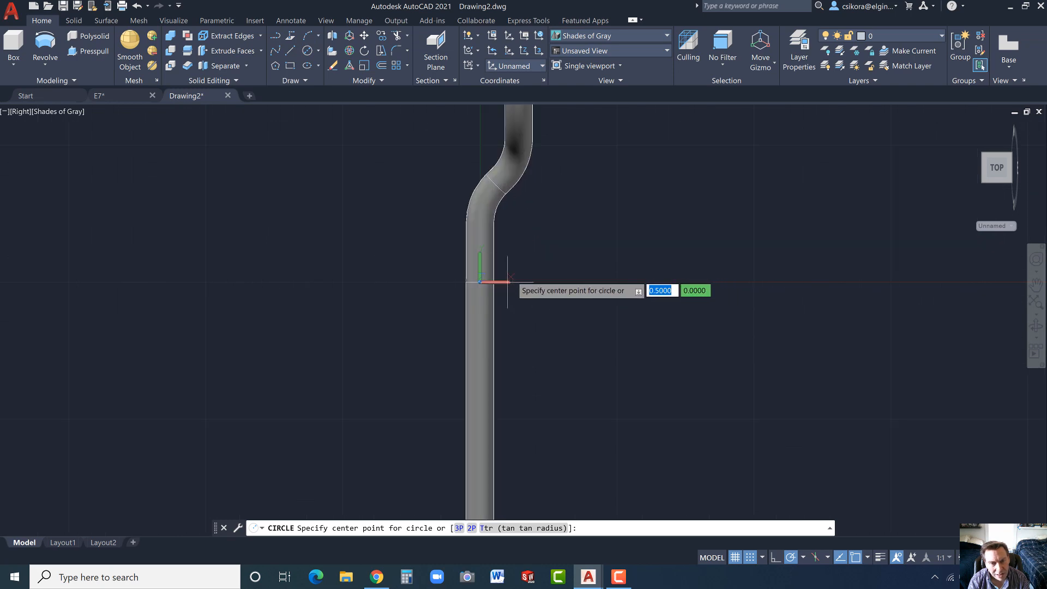
click(507, 282)
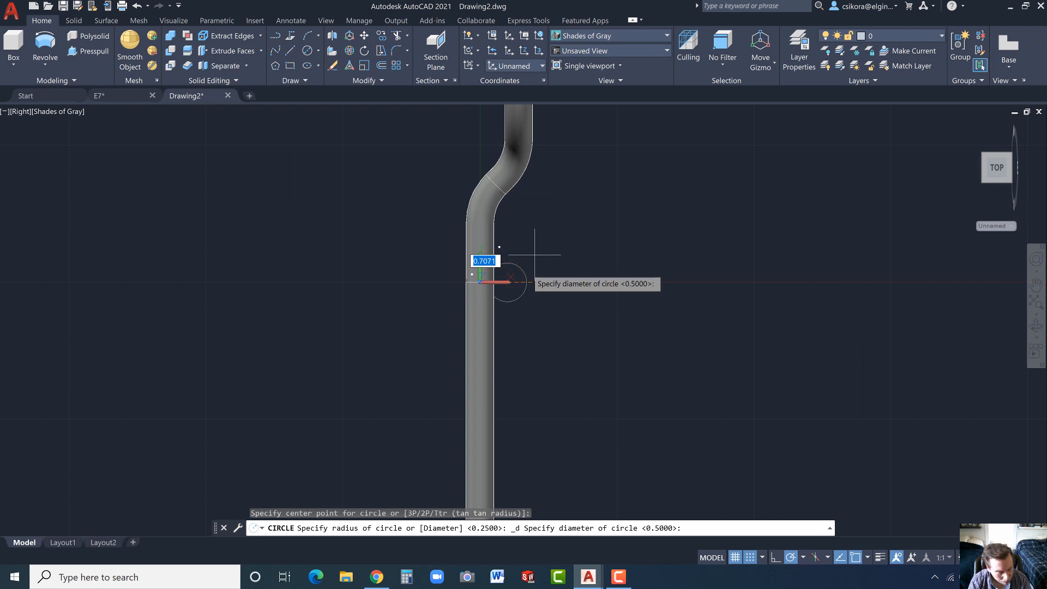
text(.5)
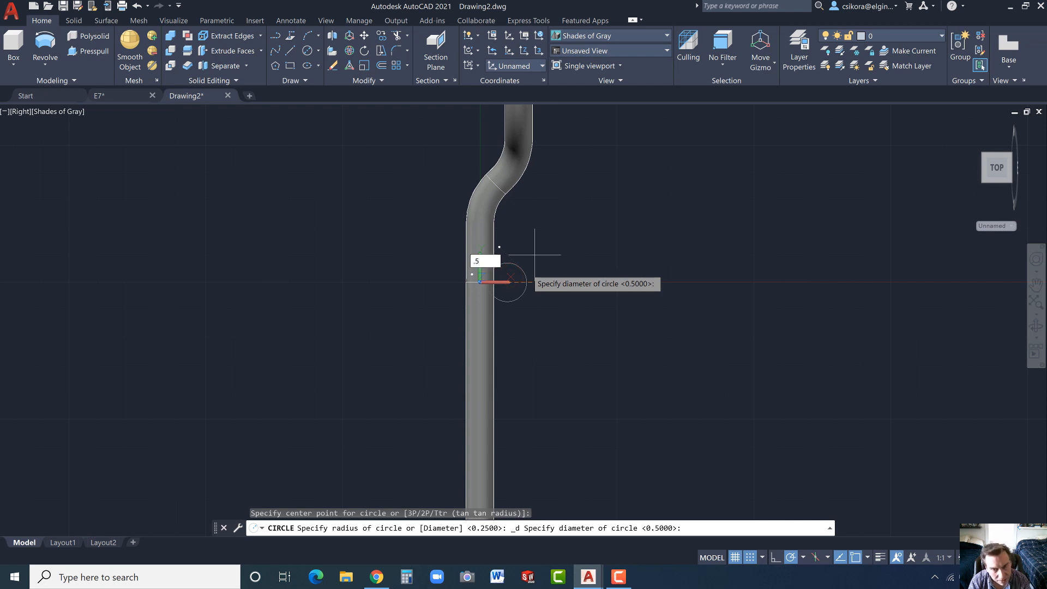
key(Return)
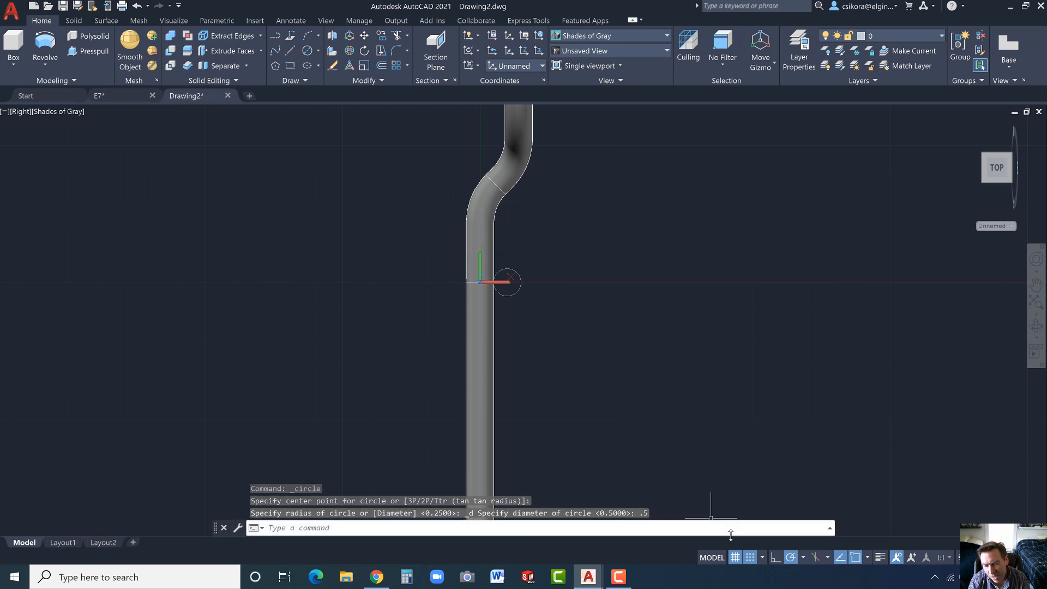
click(750, 558)
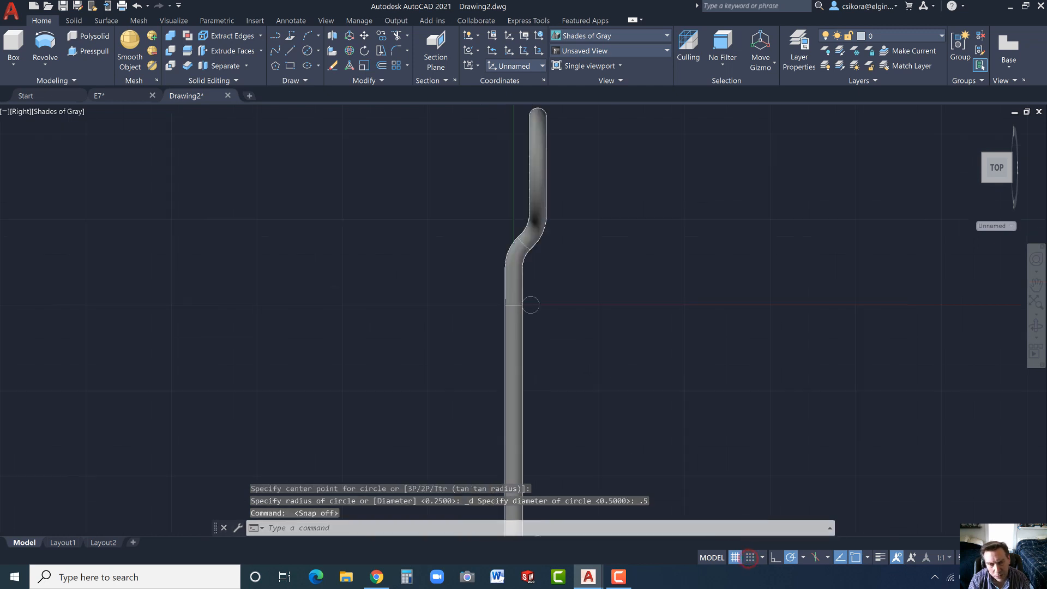
- Create a rectangular array of the circle beside the straight rod with 1 column and 4 rows
scroll(570, 341, down, 2)
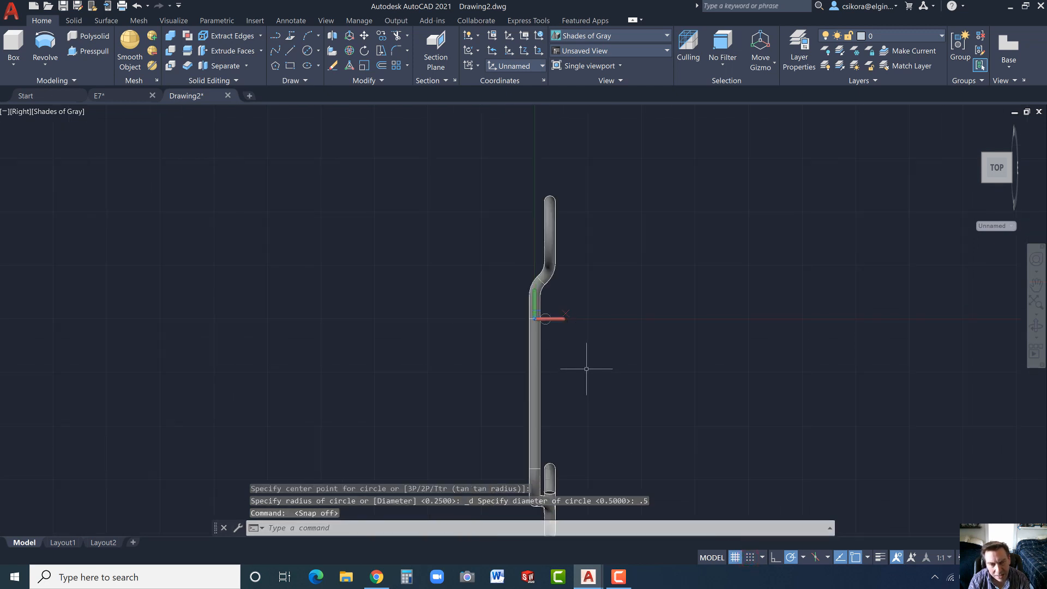
click(548, 316)
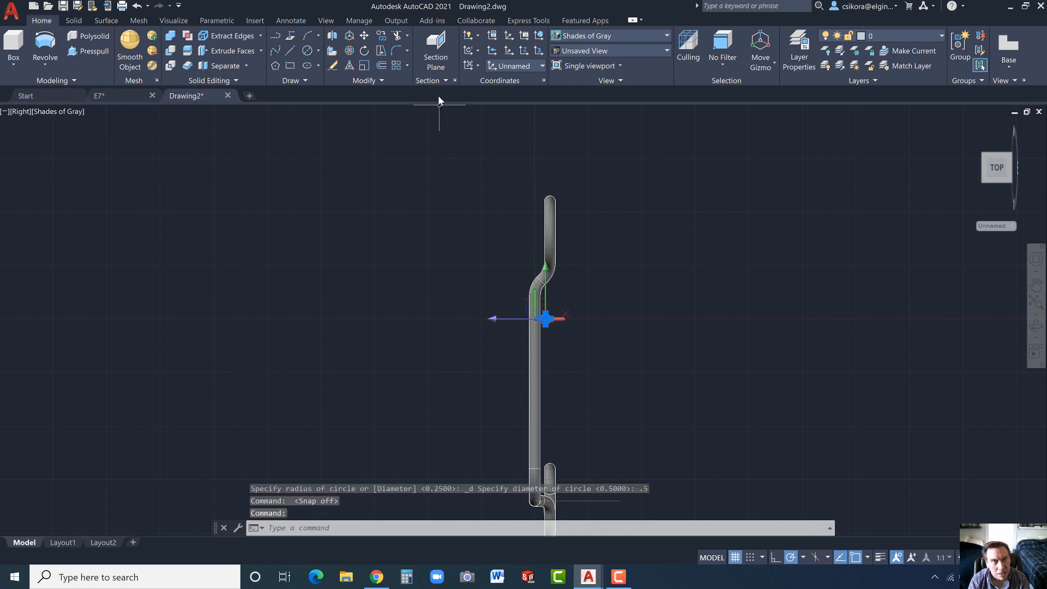
click(396, 67)
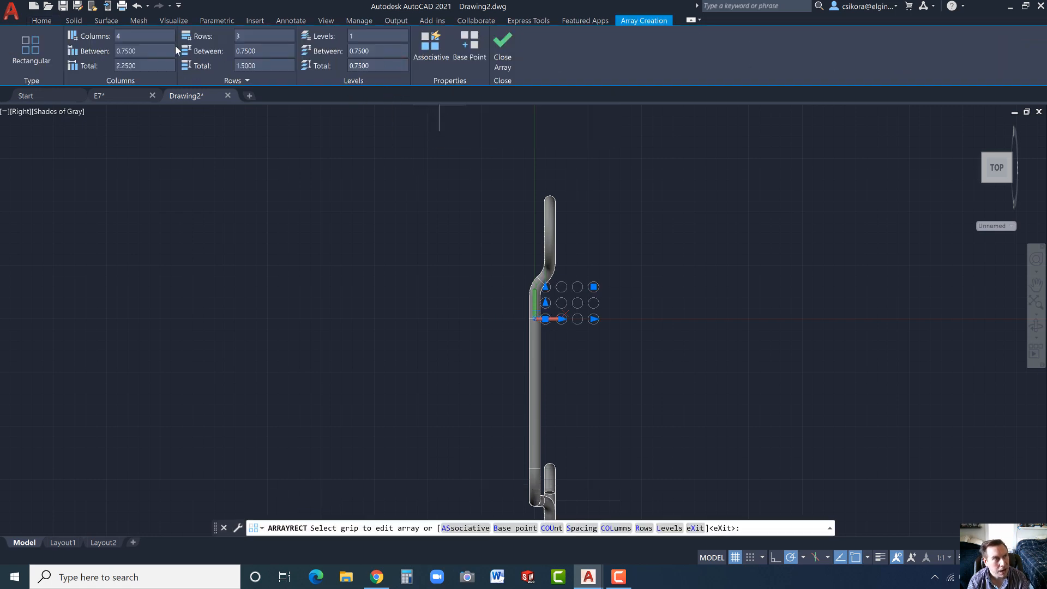
click(136, 35)
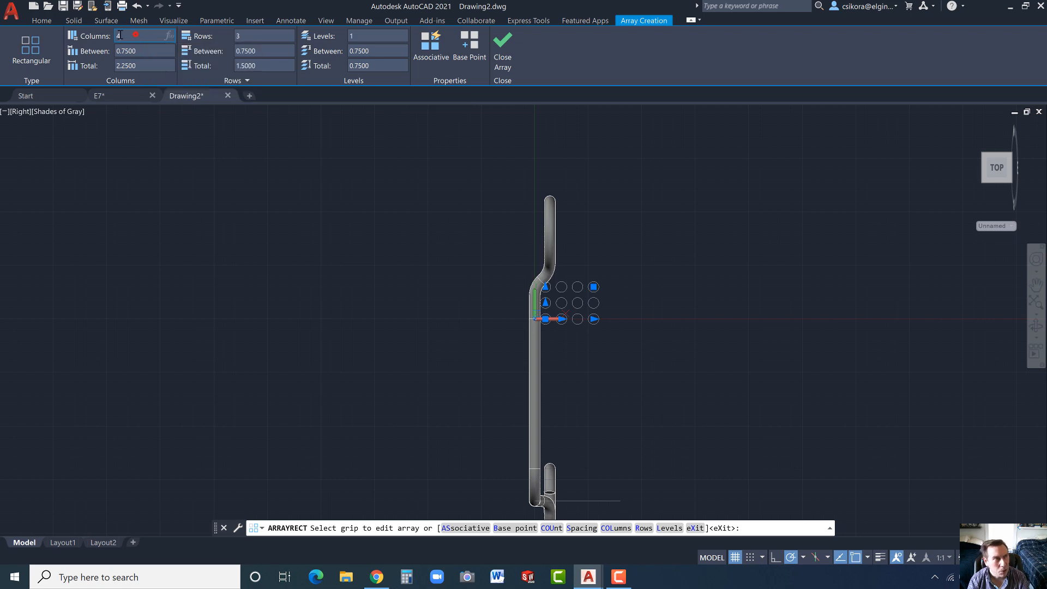
text(1)
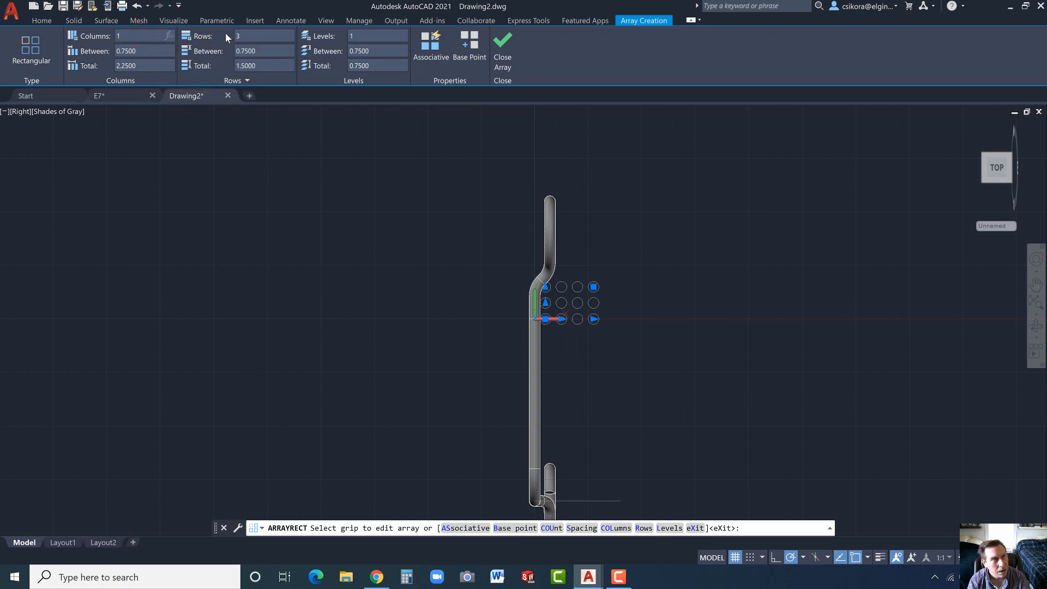
click(251, 35)
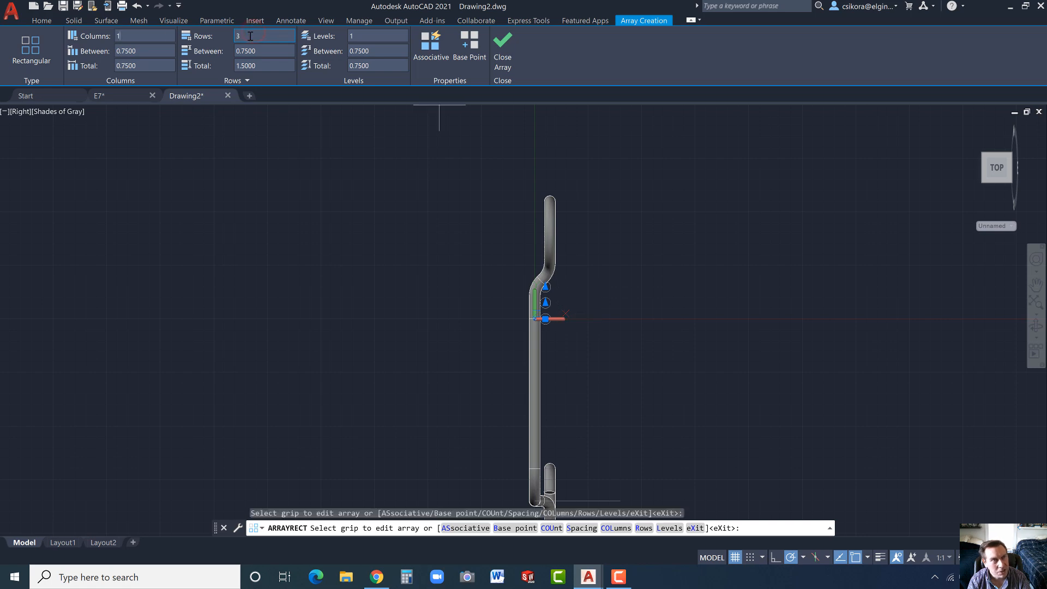
double_click(249, 36)
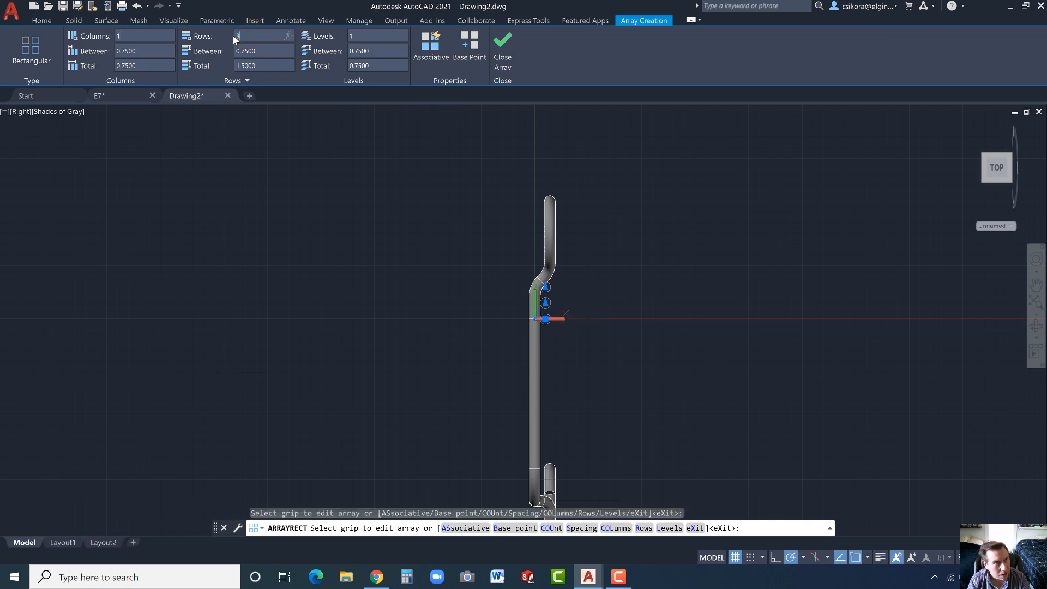
key(BackSpace)
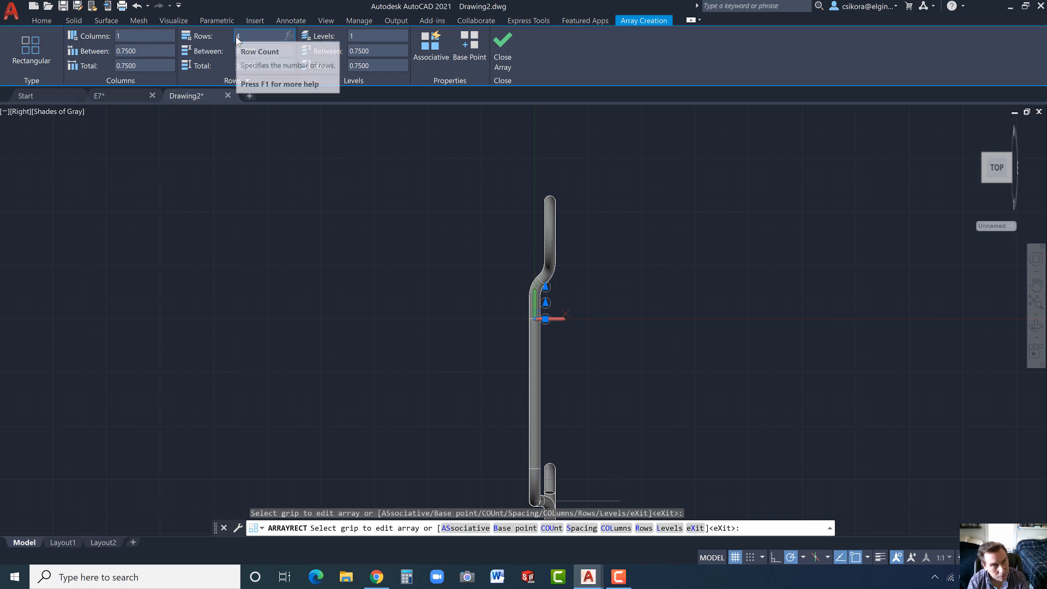
text(4)
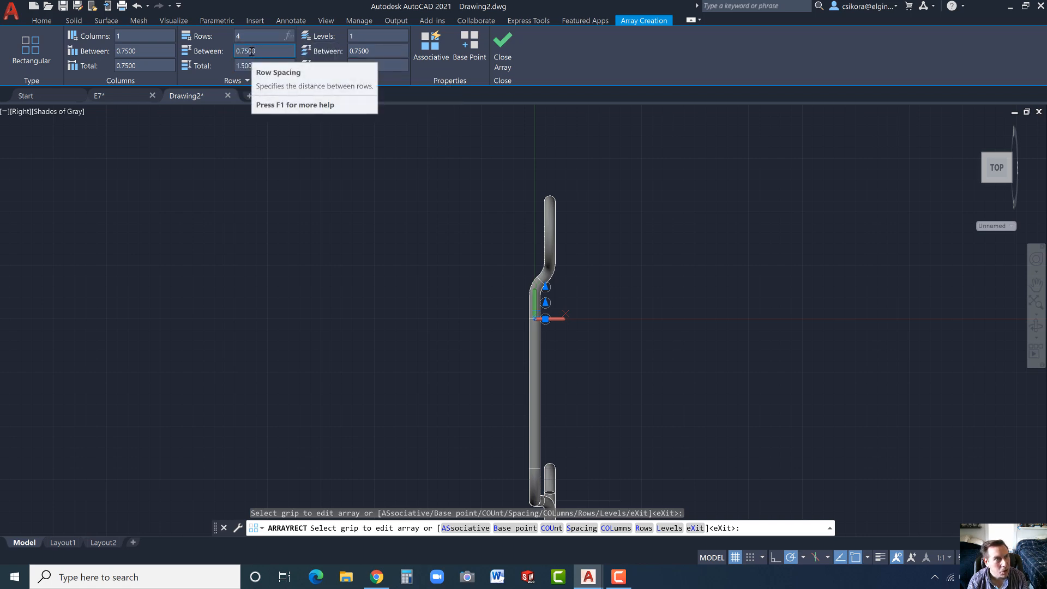
key(Return)
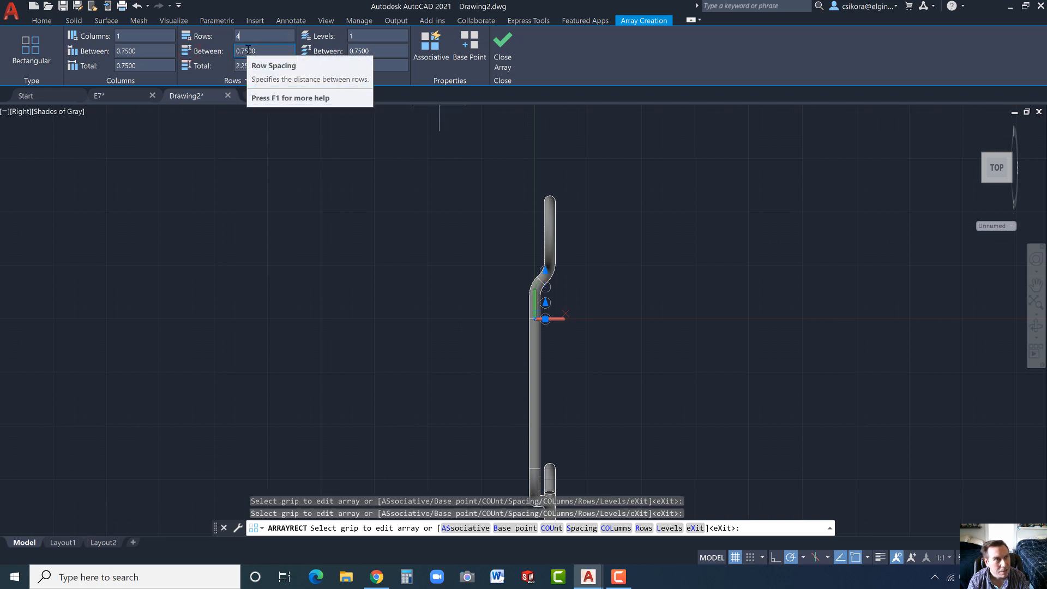
- Try row spacings of -2 and 2 units for the circle array
click(259, 51)
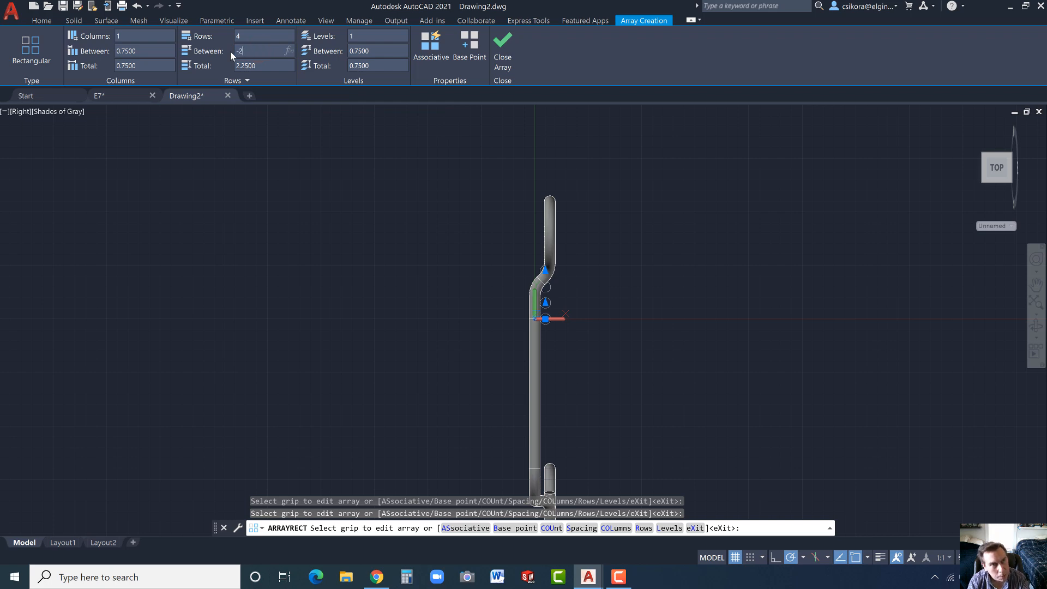
text(-2)
key(Return)
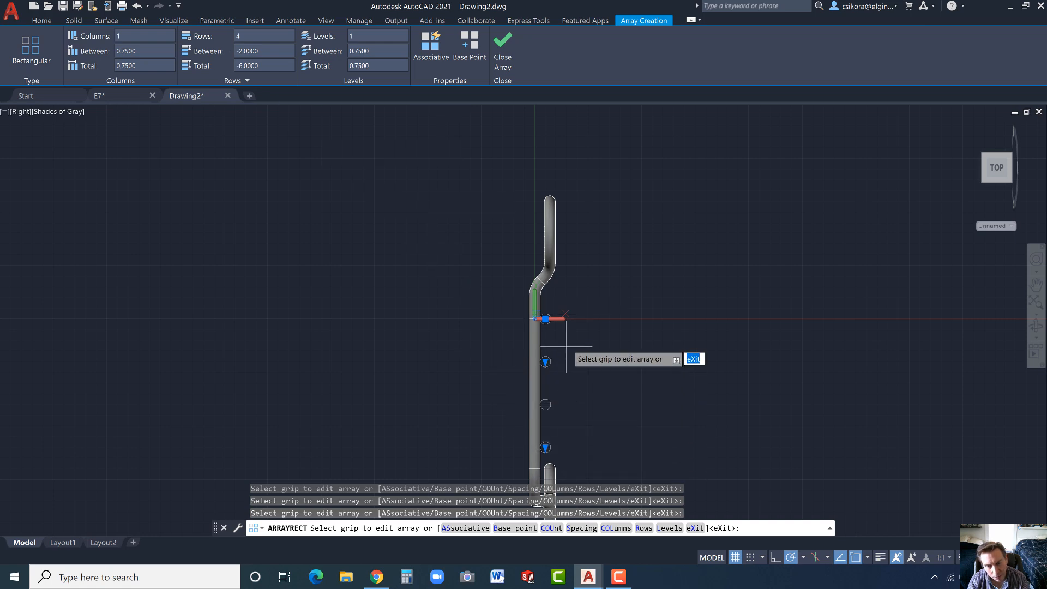
scroll(612, 385, down, 2)
scroll(592, 435, up, 2)
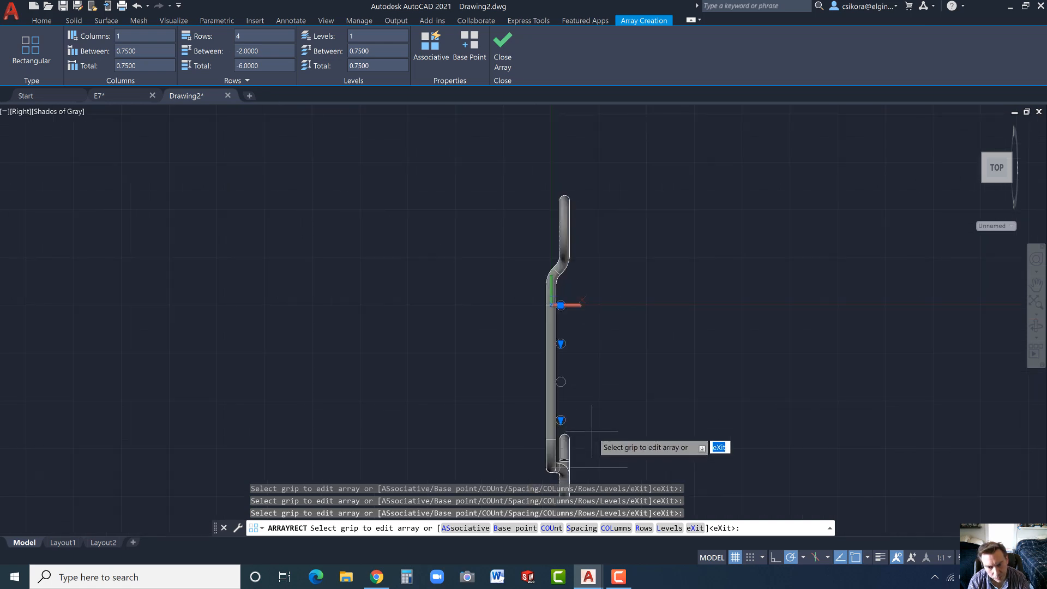
click(246, 51)
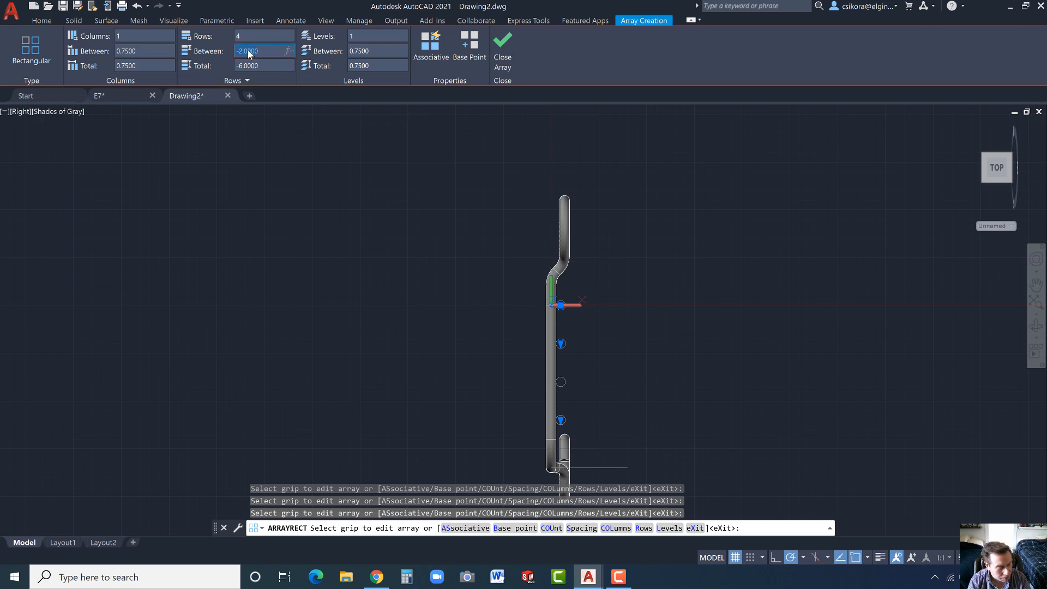
key(Return)
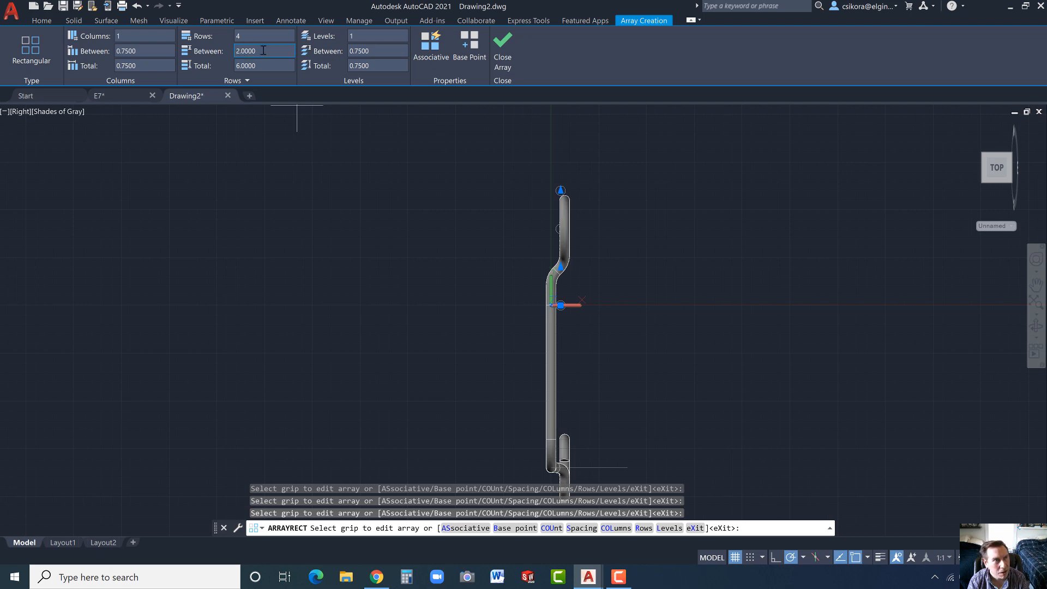
- Set the circle array's row spacing to -2.2 units and finish the array
click(263, 50)
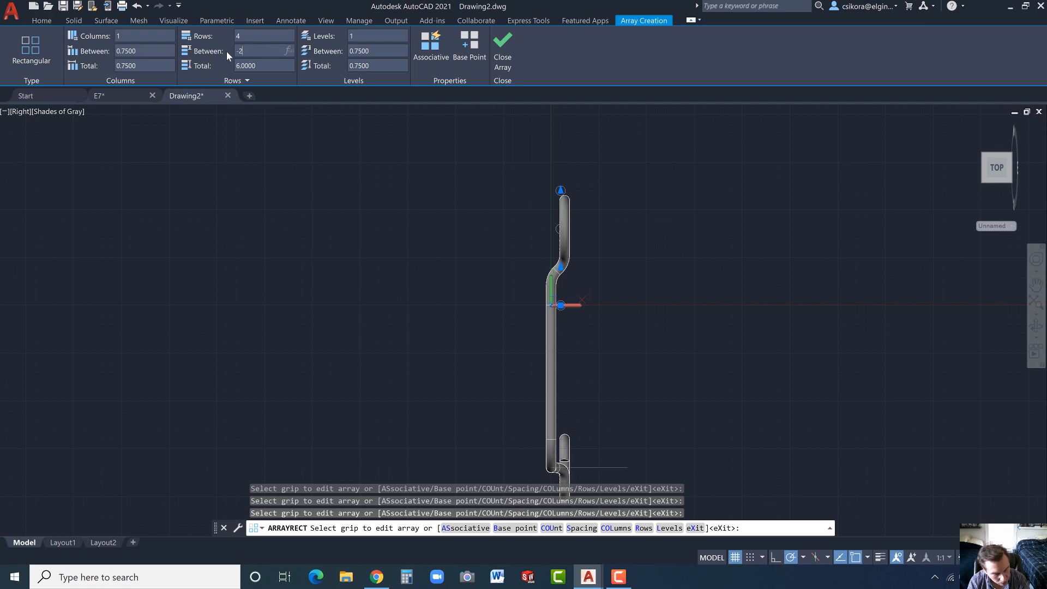
text(-2.2)
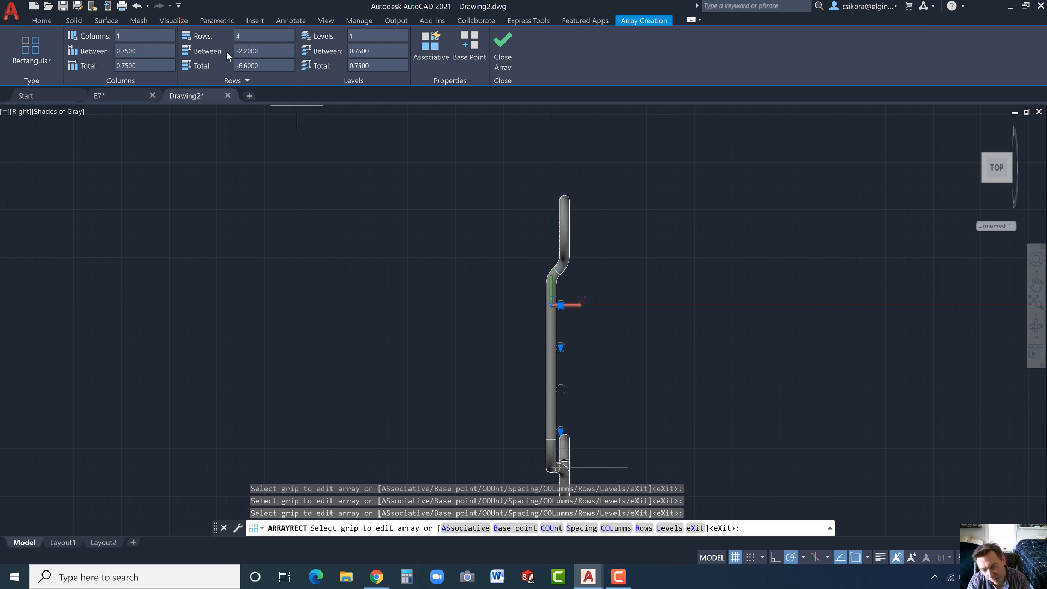
key(Return)
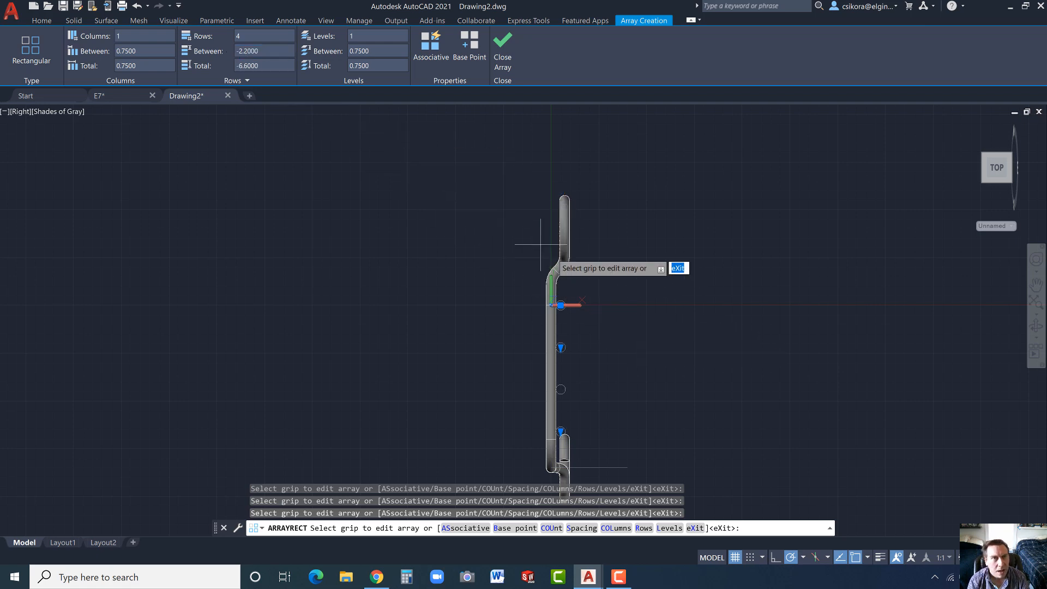
click(502, 44)
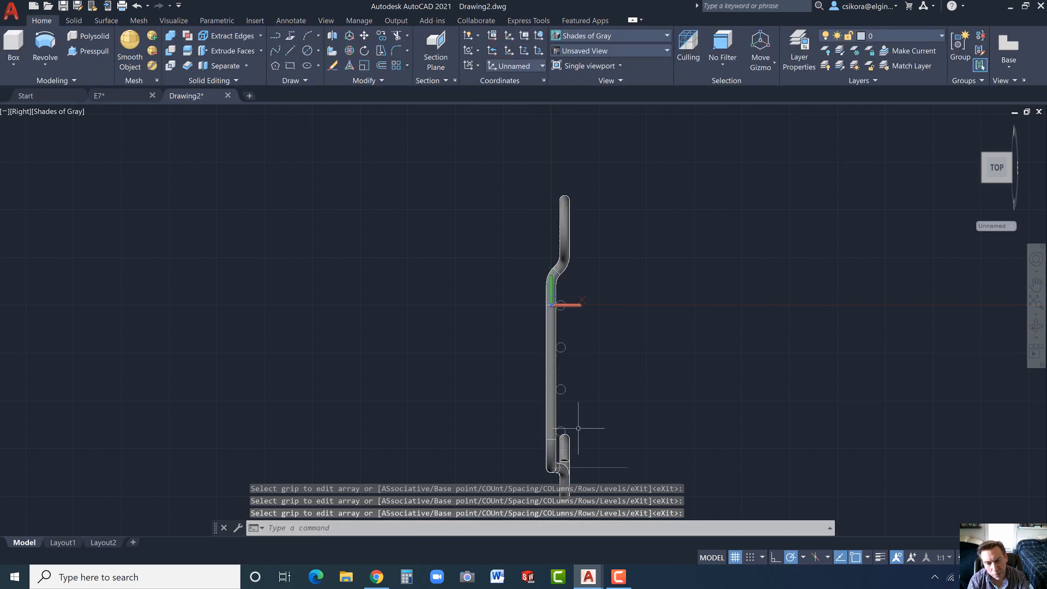
- Revolve the four arrayed circles 135 degrees in the reversed direction about the 4-unit line at the bent corner
shift+middle_drag(589, 409, 533, 318)
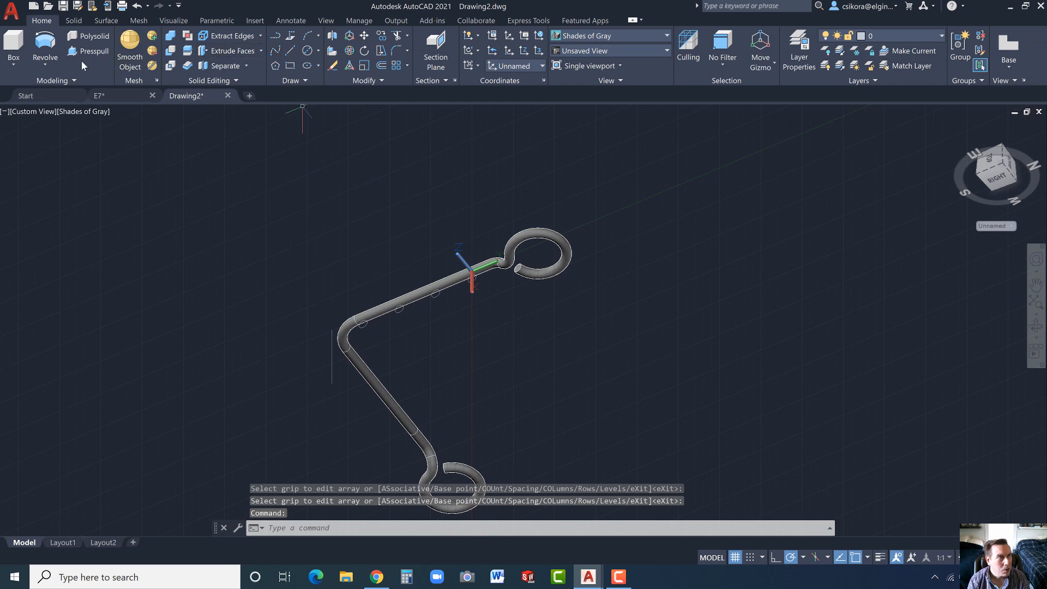
click(45, 44)
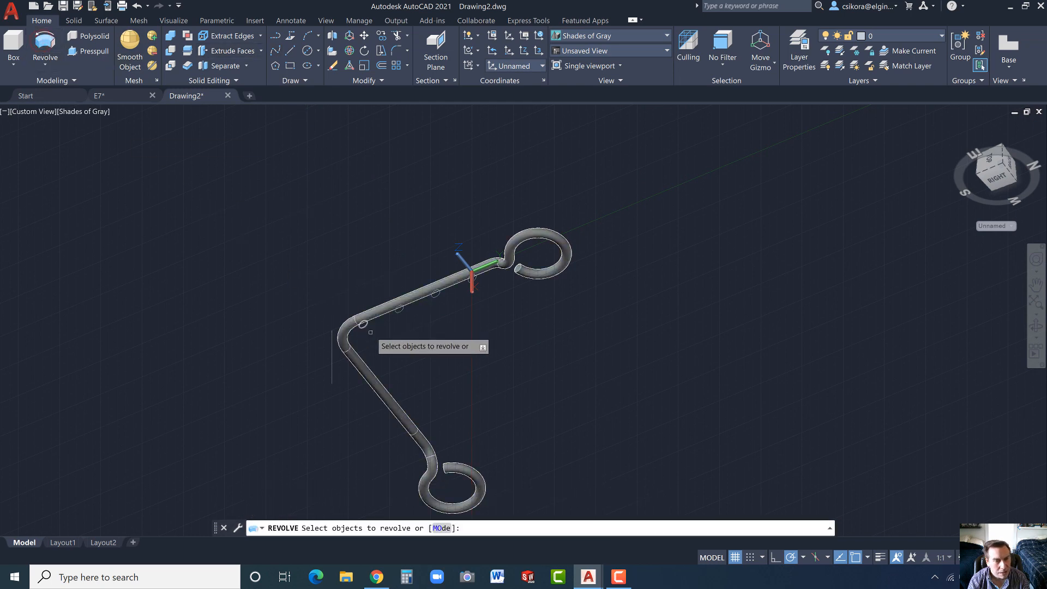
click(348, 260)
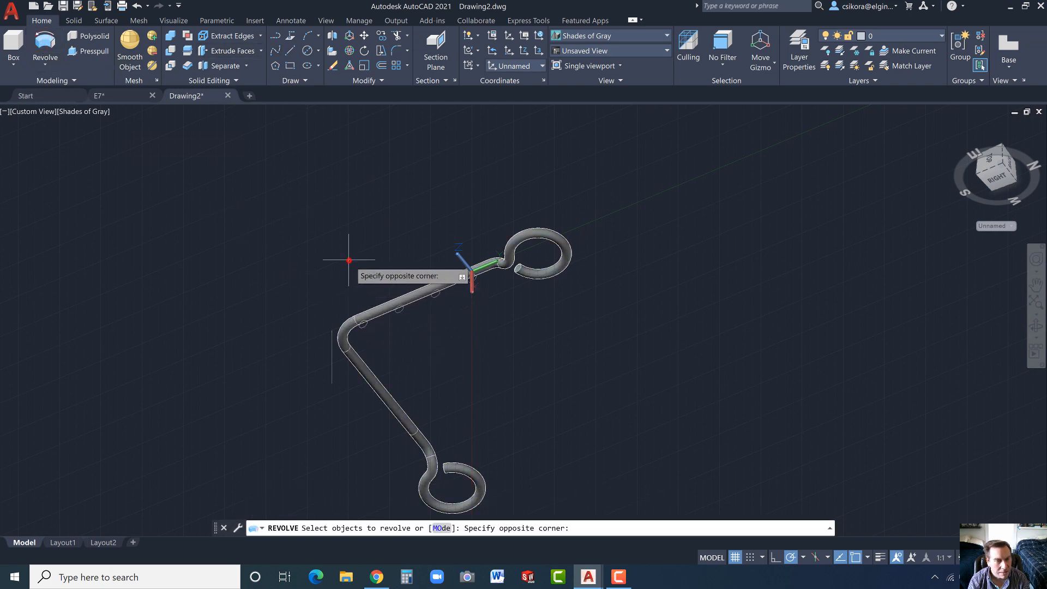
click(480, 340)
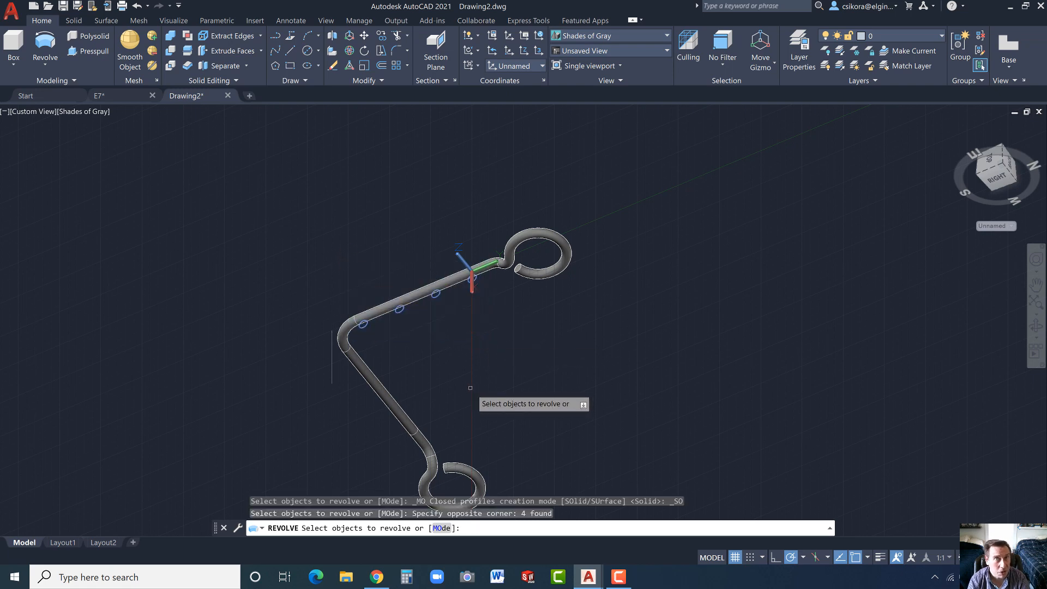
key(Return)
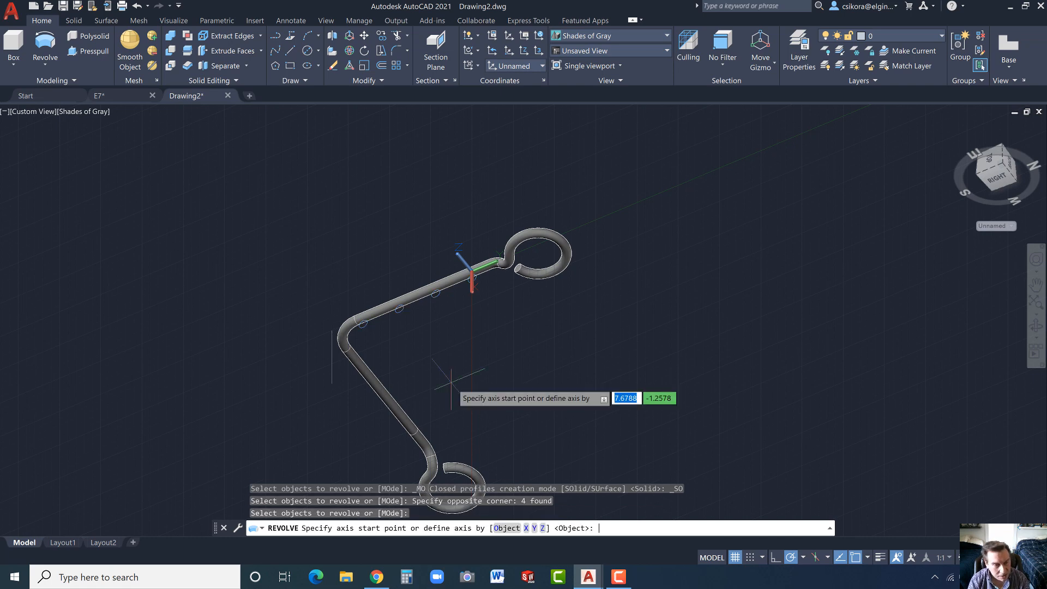
click(331, 331)
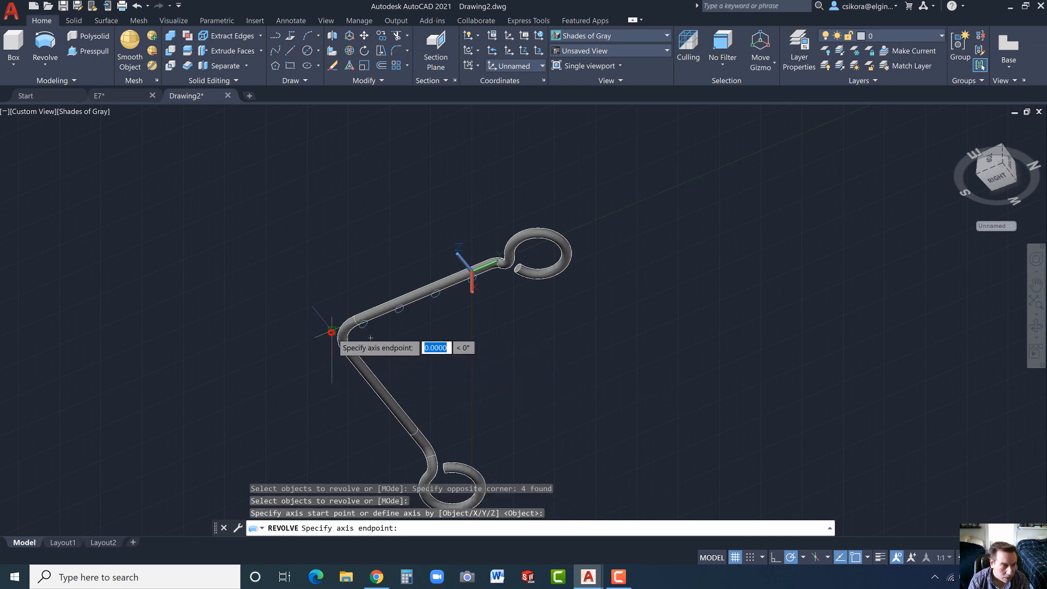
click(331, 383)
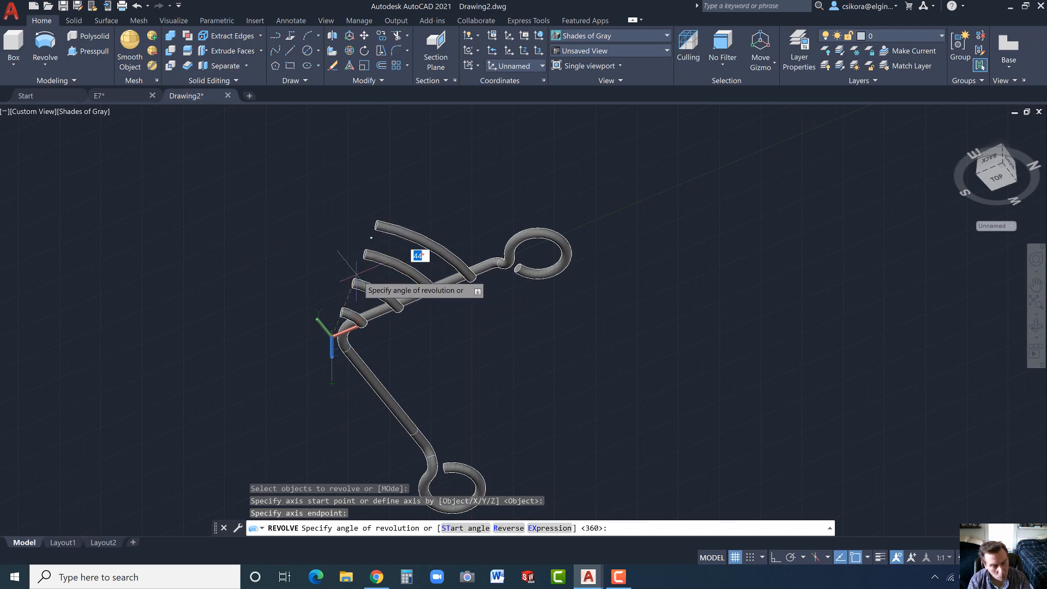
shift+middle_drag(355, 273, 397, 461)
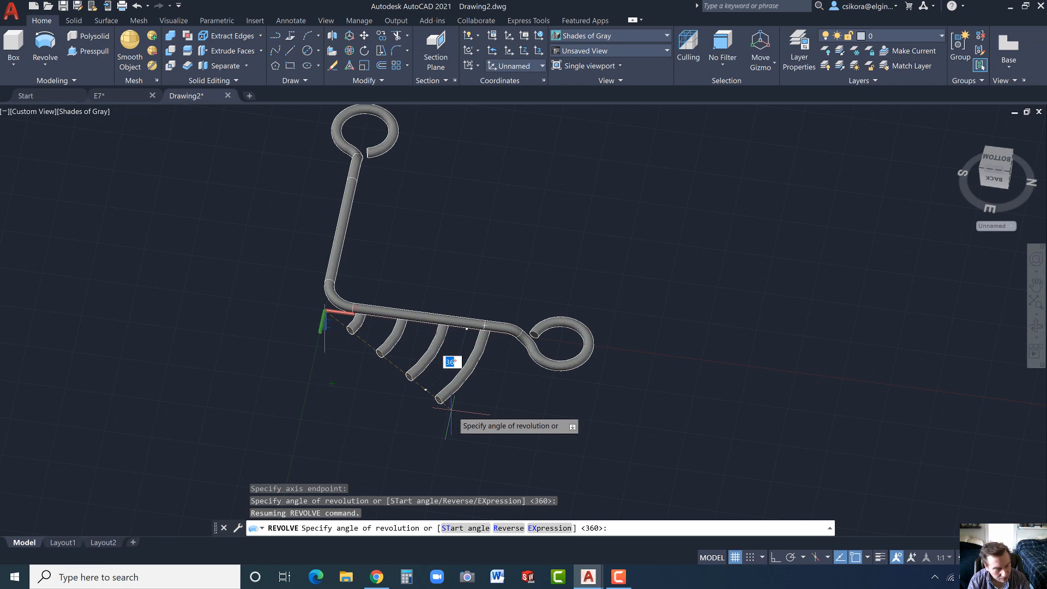
click(508, 528)
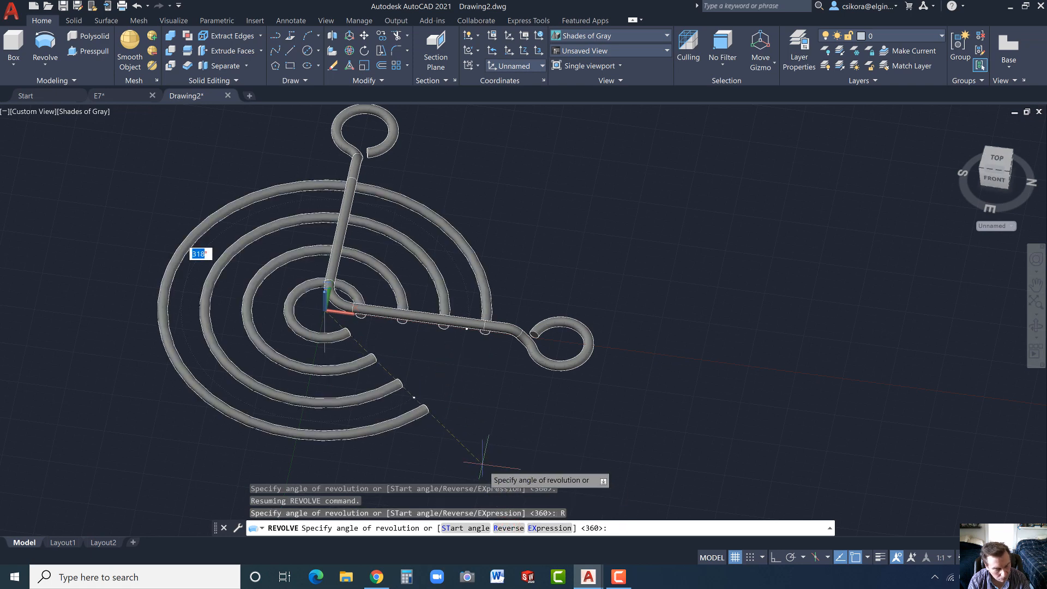
text(135)
key(Return)
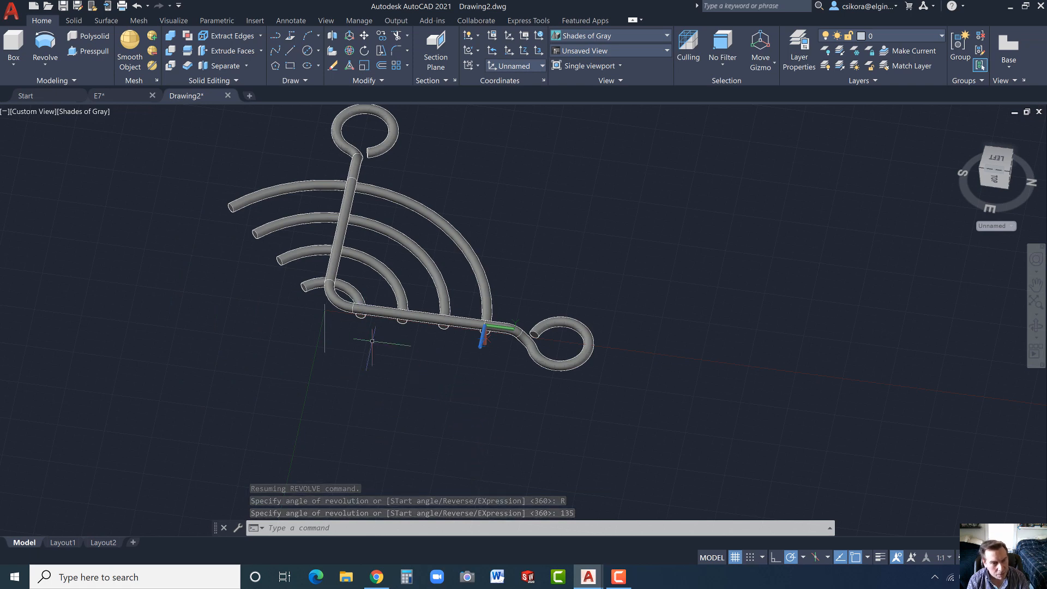
- Set the subobject selection filter to Edge
shift+middle_drag(382, 349, 445, 300)
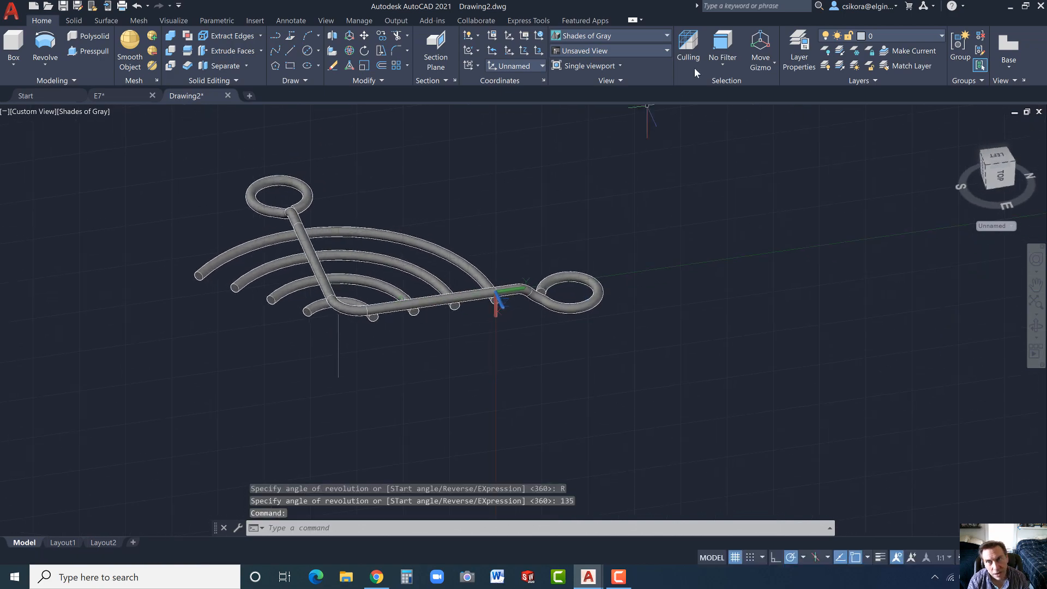
click(721, 62)
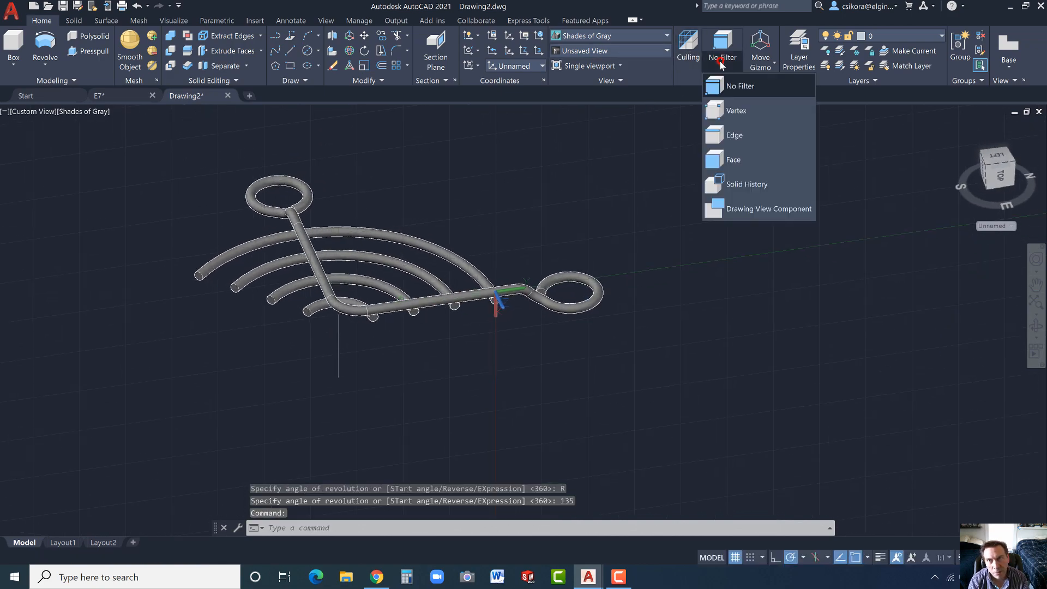
click(714, 140)
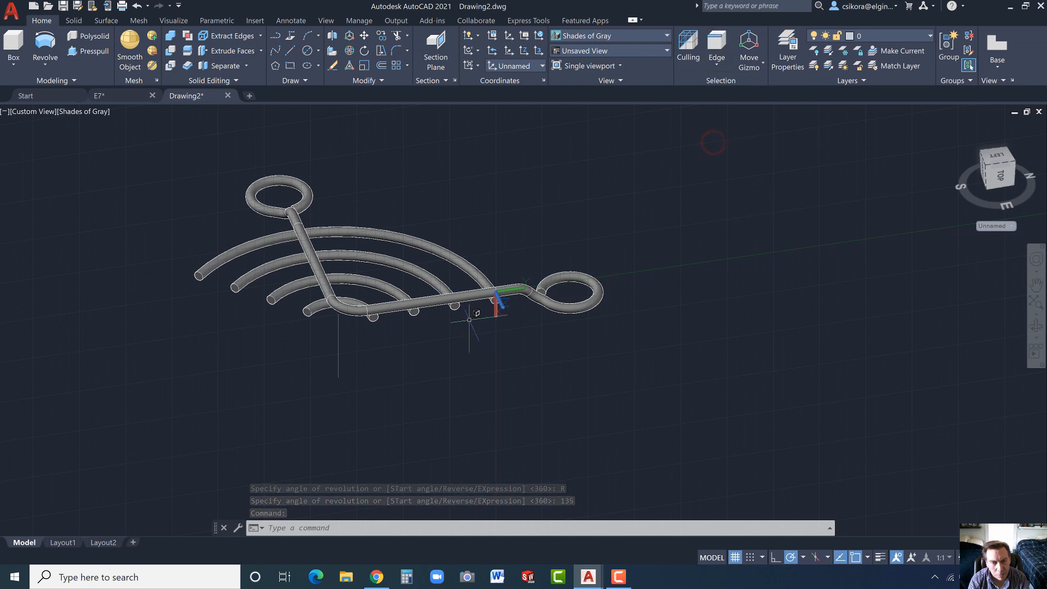
- Revolve the circular end edges of the four curved wires beside the straight rod 45 degrees about the line at the bent corner
scroll(474, 312, up, 2)
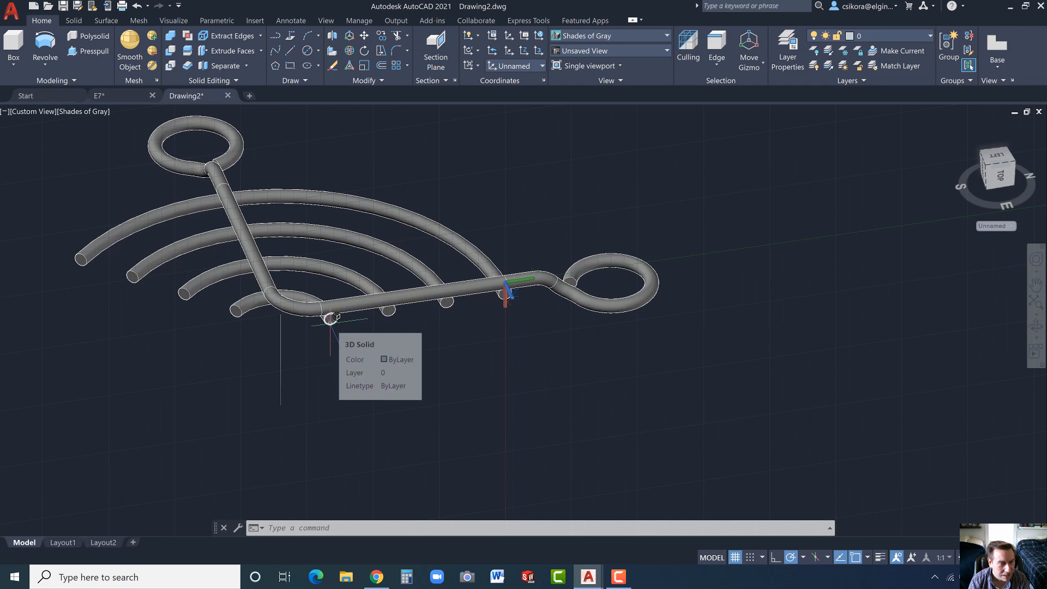
ctrl+click(331, 318)
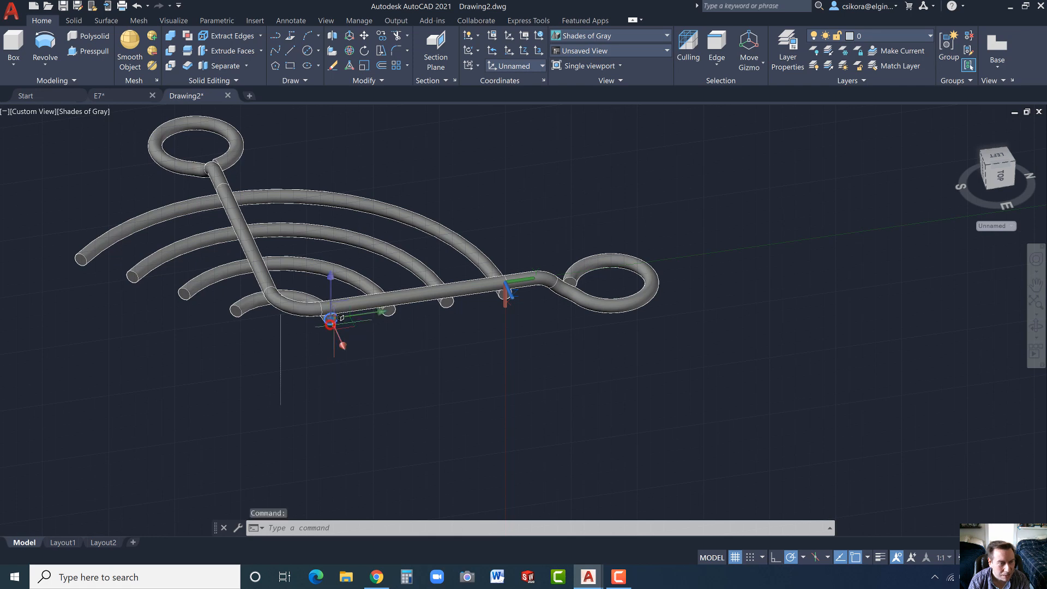
ctrl+click(389, 310)
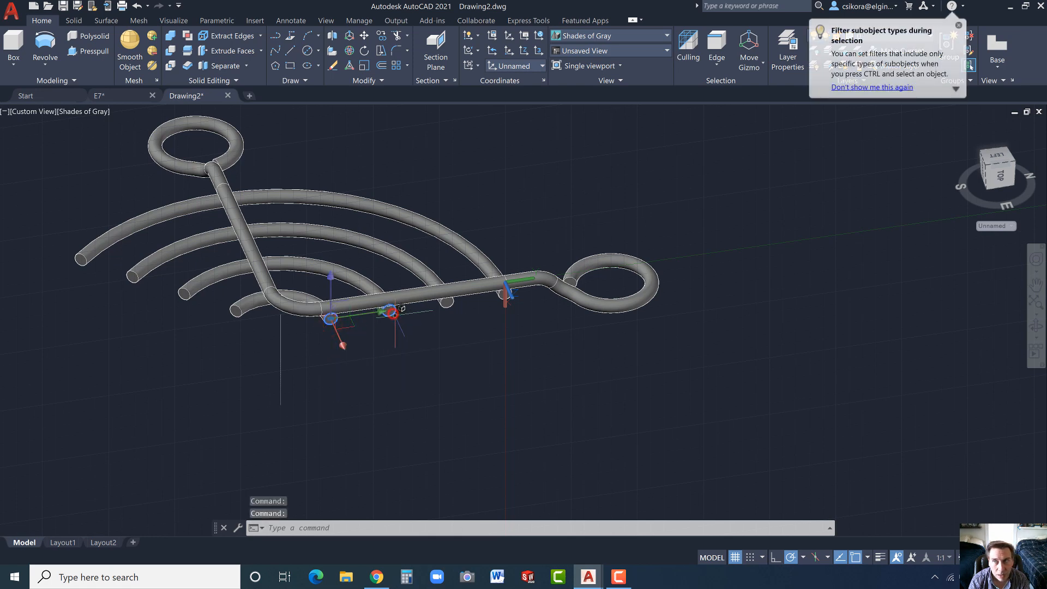
ctrl+click(447, 301)
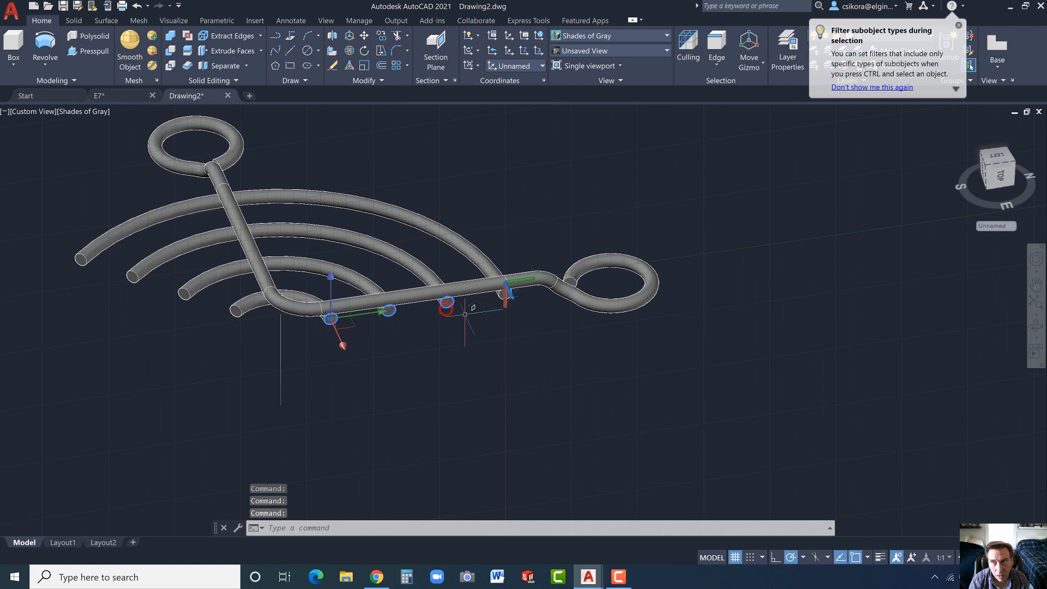
ctrl+click(504, 295)
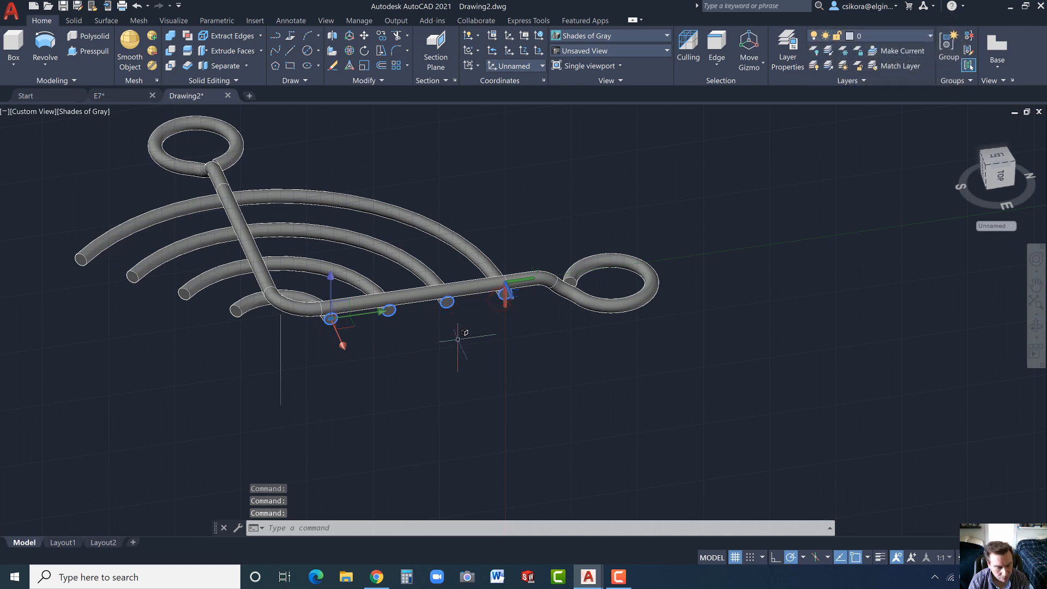
text(rev)
key(Return)
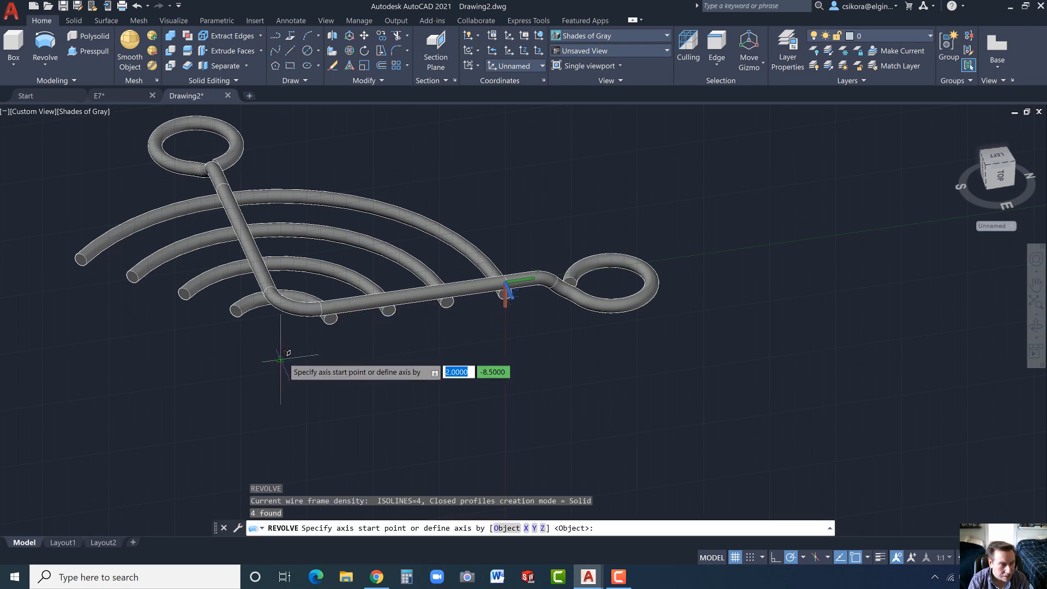
click(282, 356)
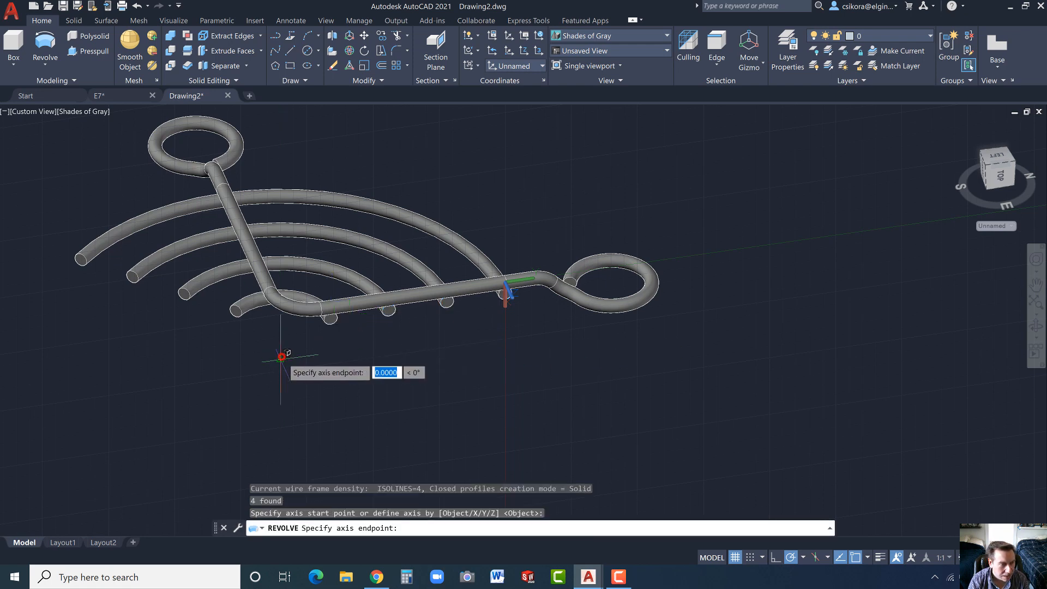
click(282, 402)
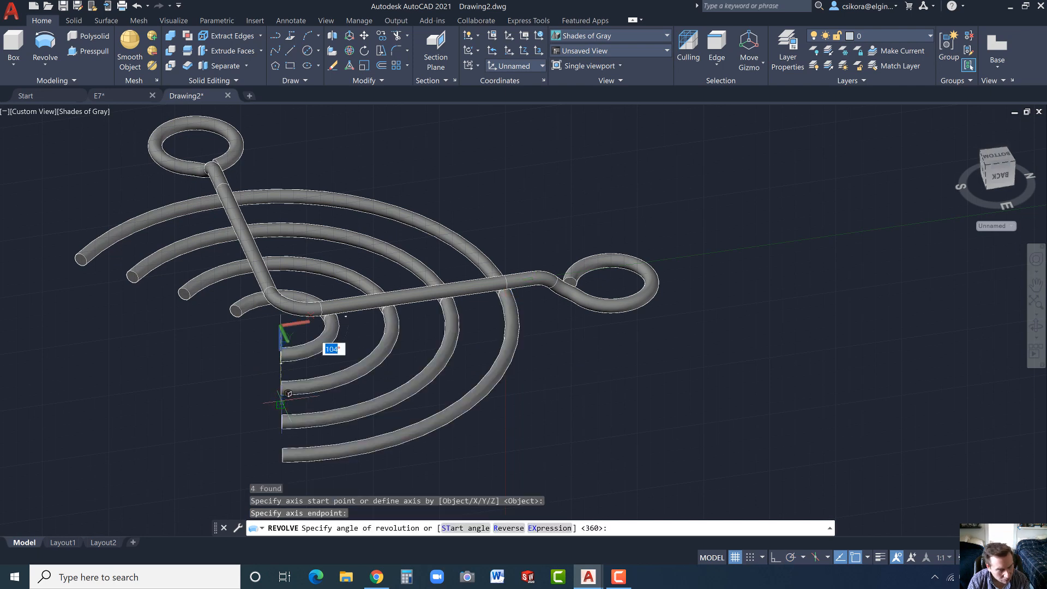
text(45)
key(Return)
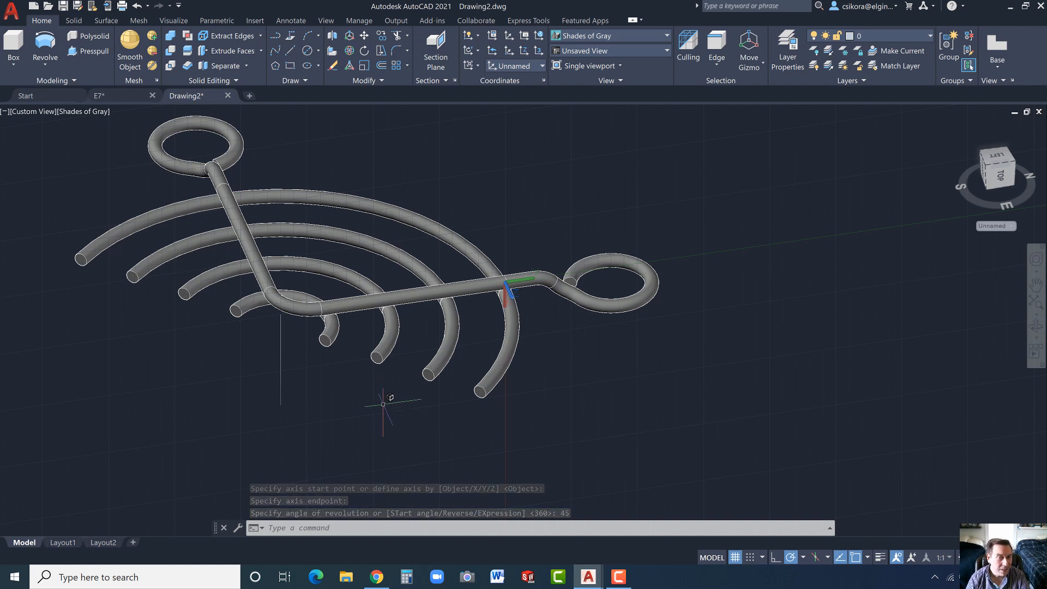
key(Escape)
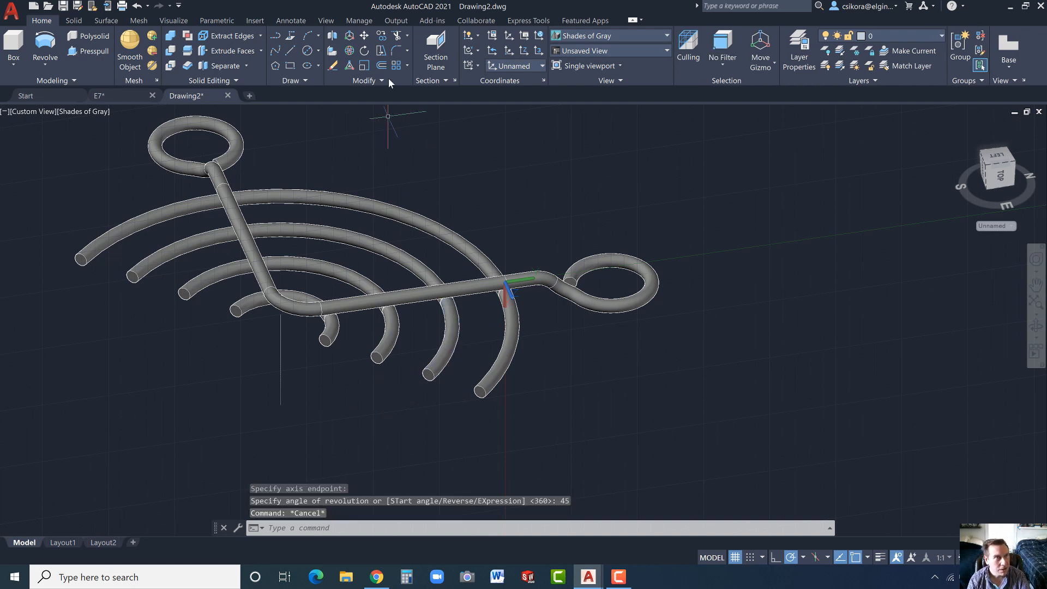
- Unite the bent frame and all the curved wire segments into one solid
click(171, 37)
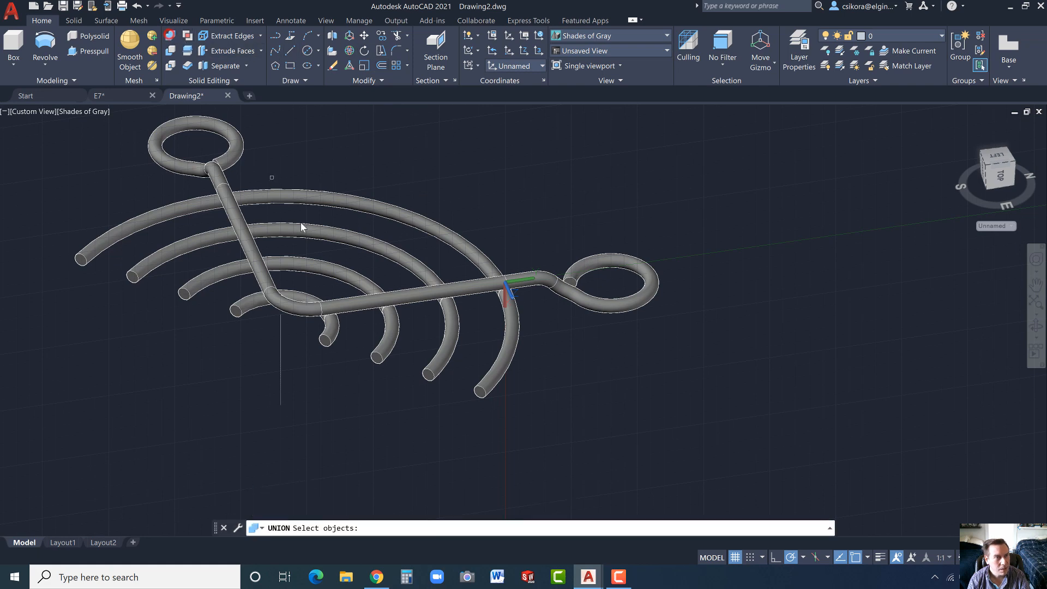
scroll(414, 303, down, 5)
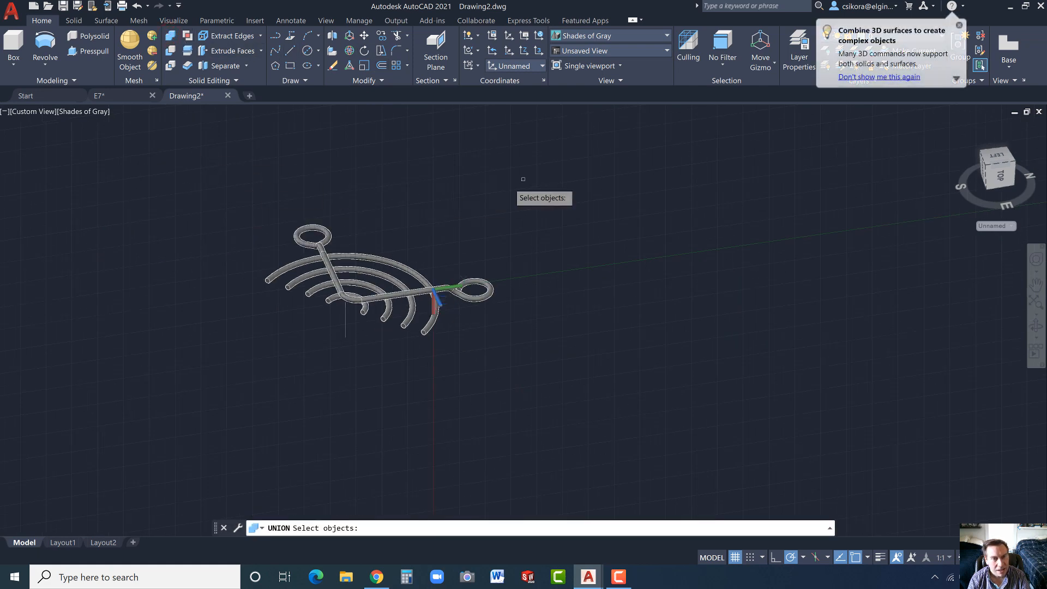
click(551, 181)
click(183, 356)
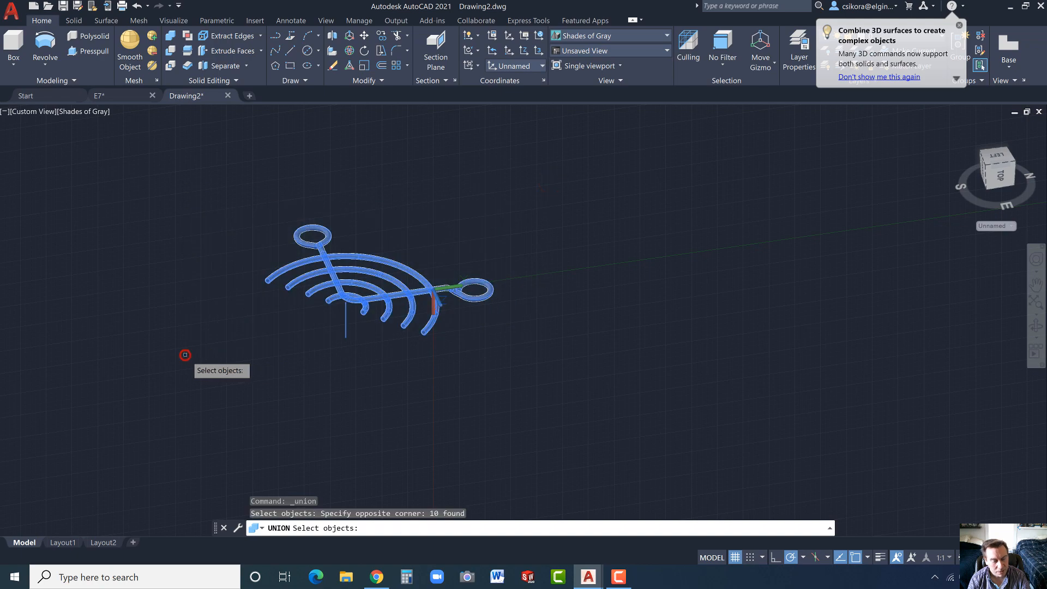
key(Return)
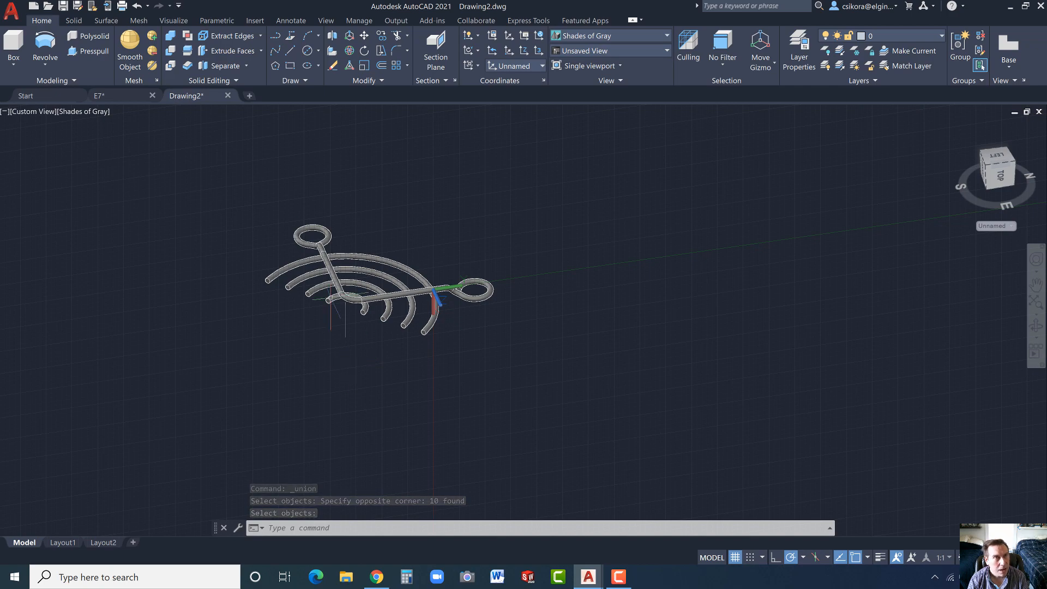
- Mirror the united solid in 3D across a three-point plane on the innermost wire's end face, keeping the source object
click(334, 38)
scroll(347, 306, up, 2)
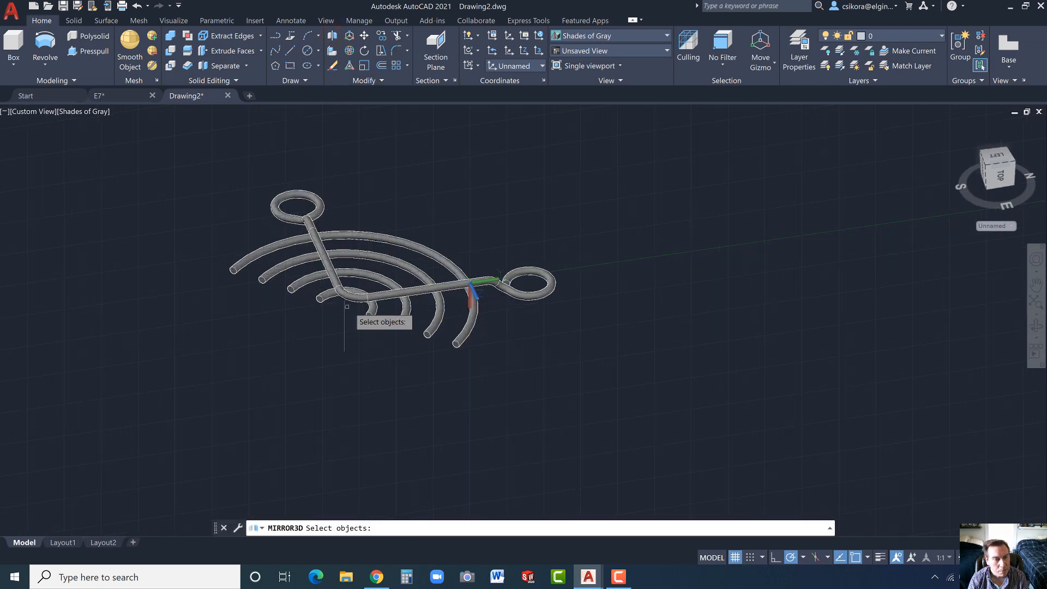
scroll(347, 306, up, 2)
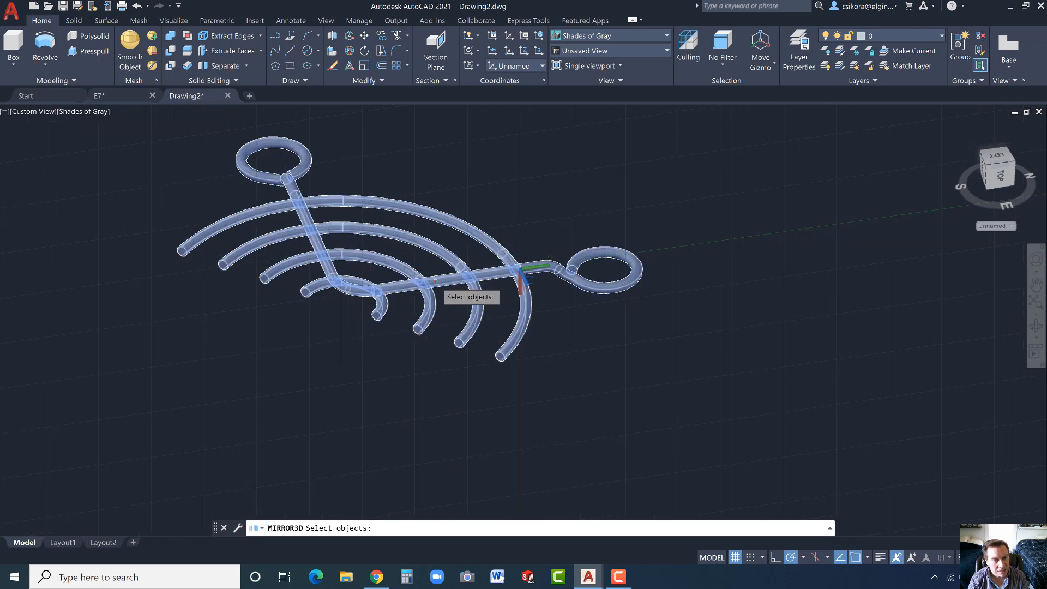
click(435, 281)
key(Return)
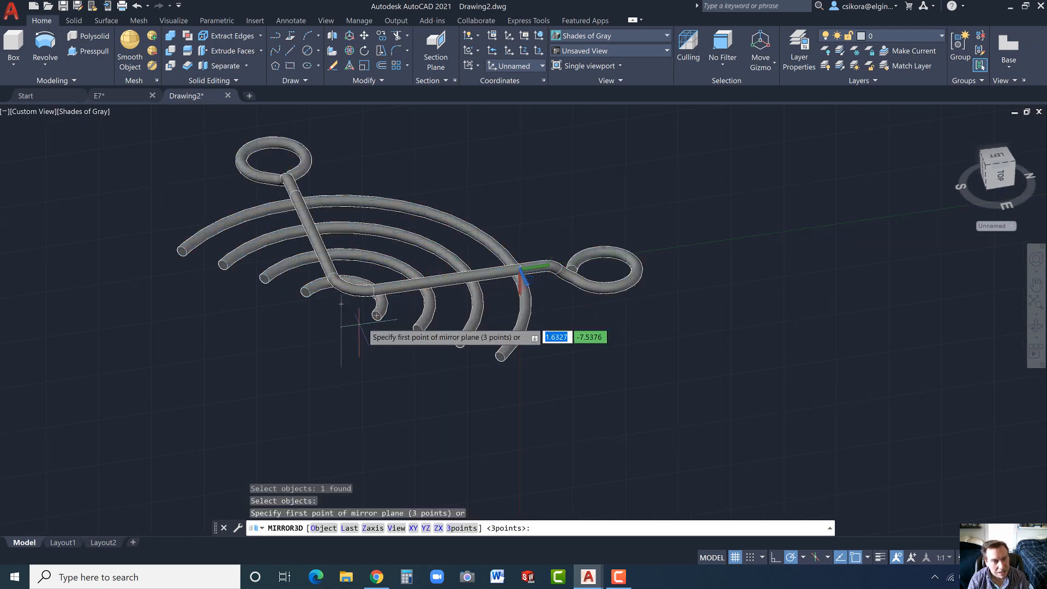
scroll(377, 315, up, 8)
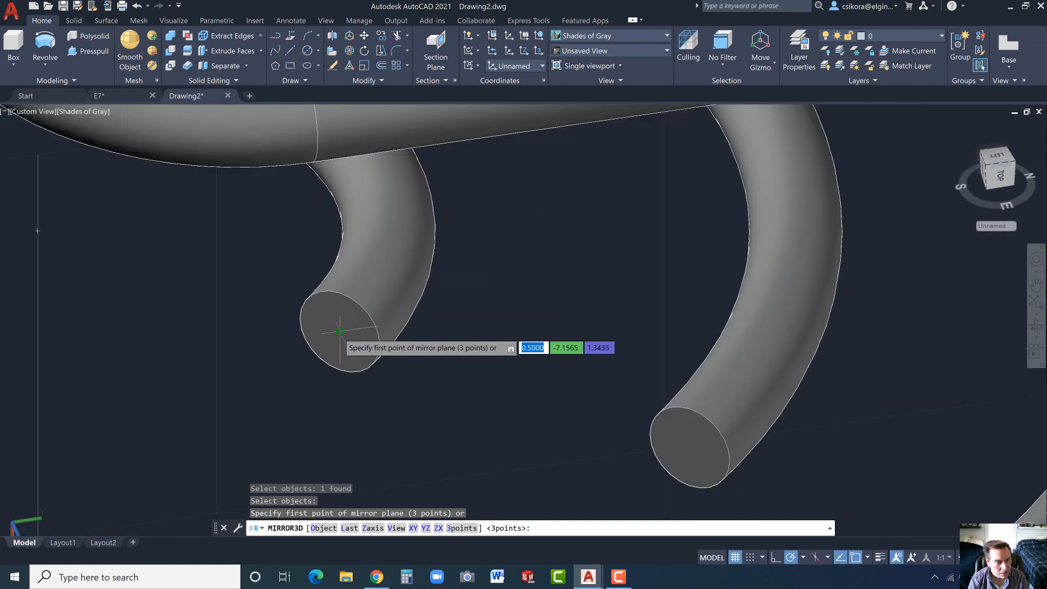
click(339, 331)
click(339, 293)
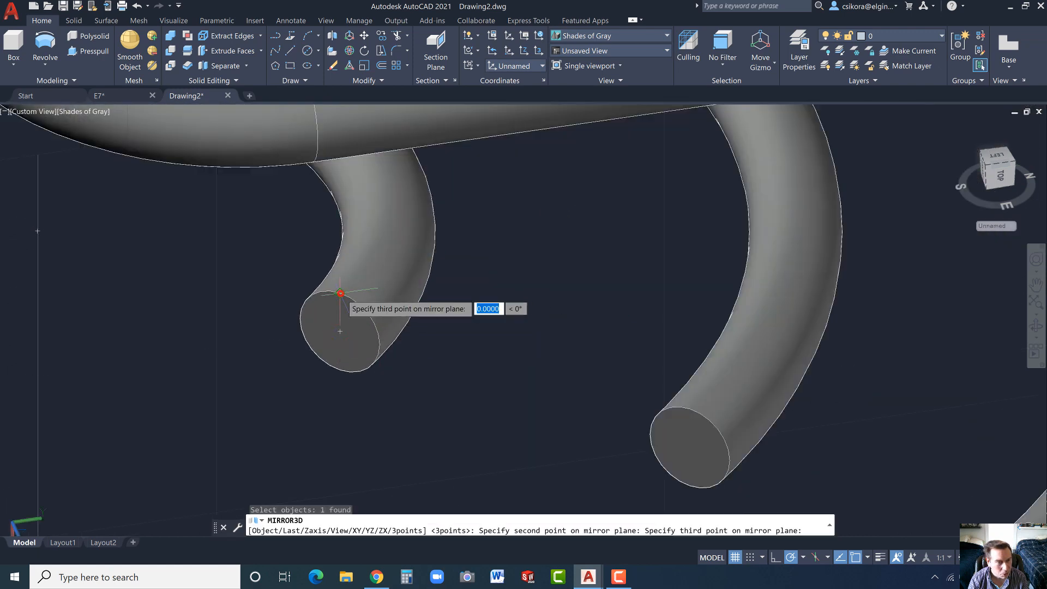
click(300, 318)
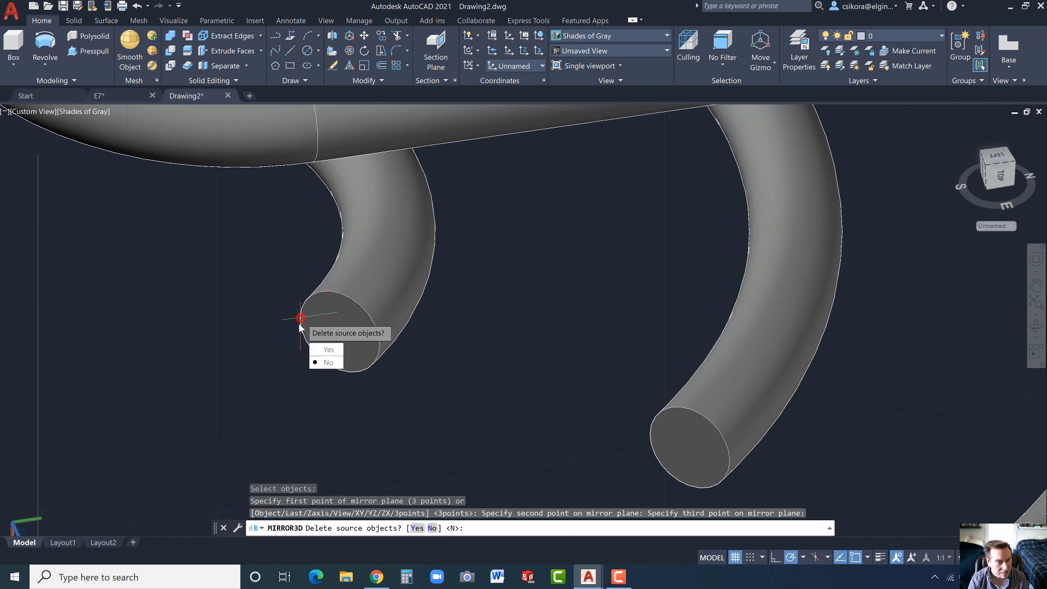
click(316, 363)
scroll(315, 363, down, 10)
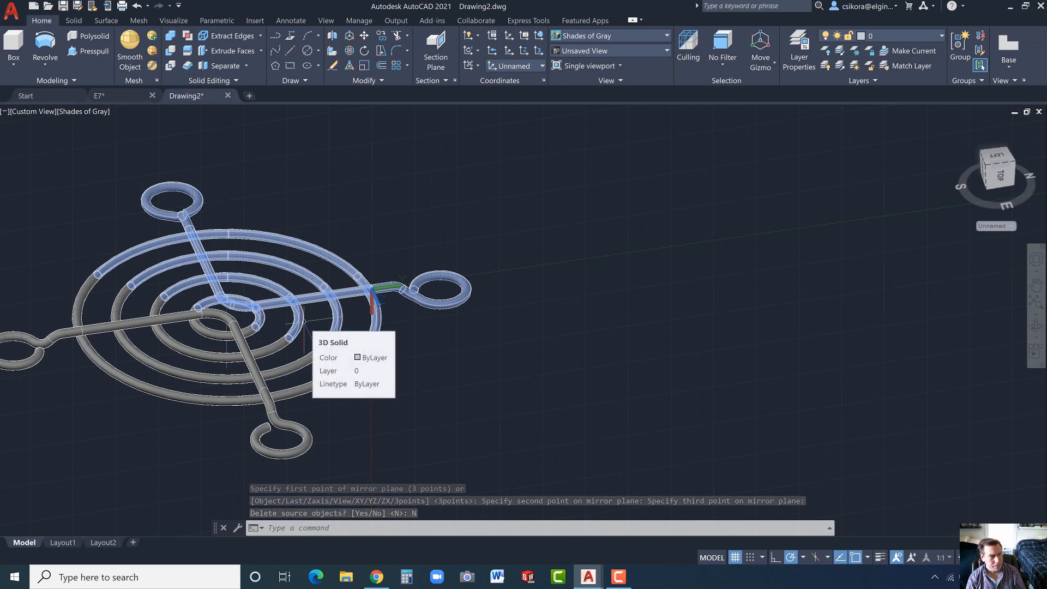
- Unite the original and mirrored halves of the wire guard into one solid
scroll(469, 210, up, 3)
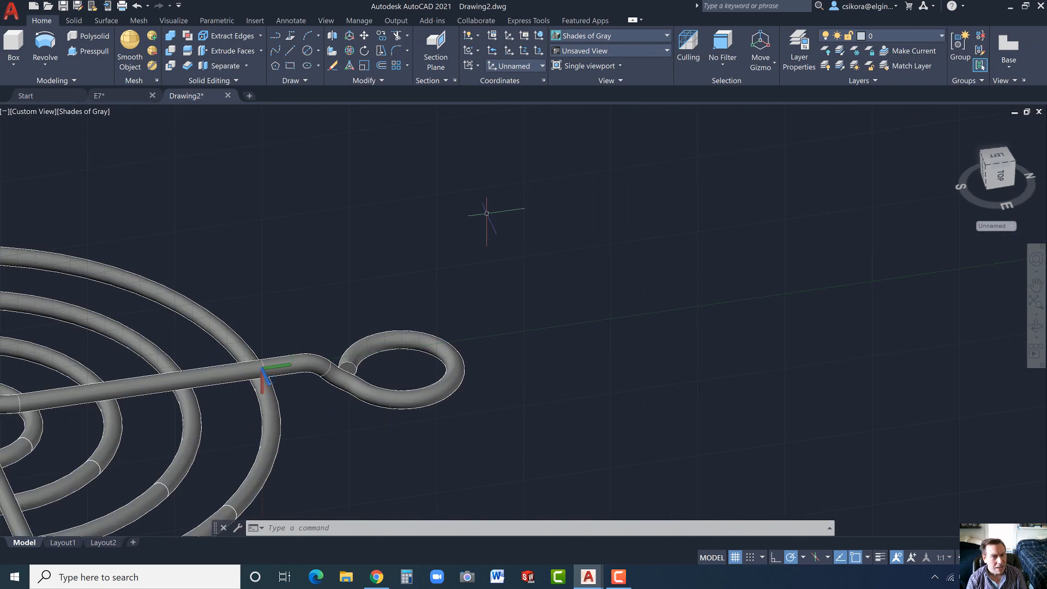
scroll(469, 224, down, 8)
scroll(349, 279, up, 2)
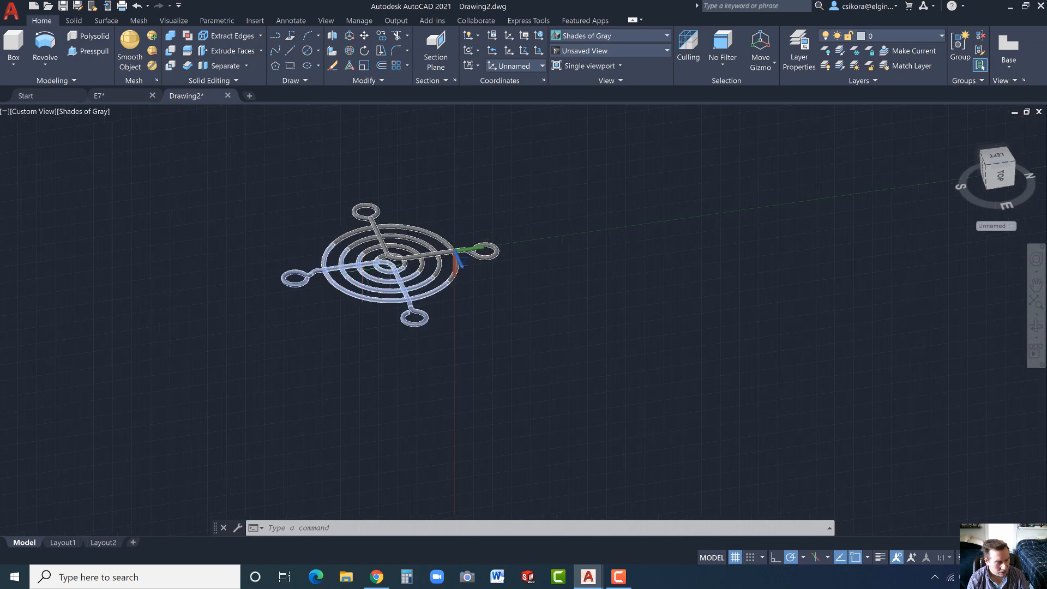
shift+middle_drag(437, 213, 437, 252)
shift+drag(437, 253, 423, 255)
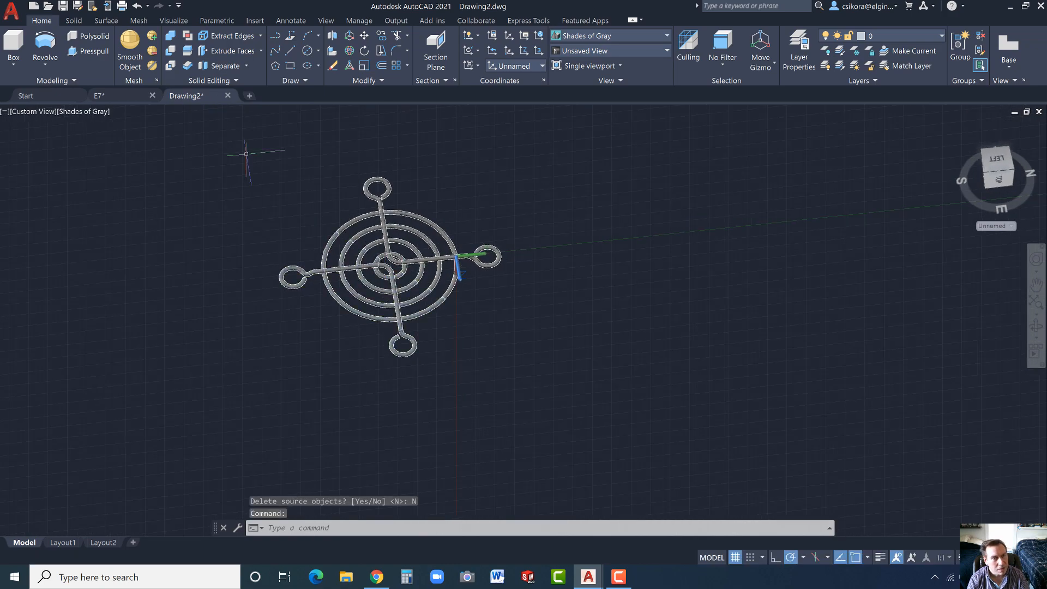
shift+middle_drag(299, 215, 301, 239)
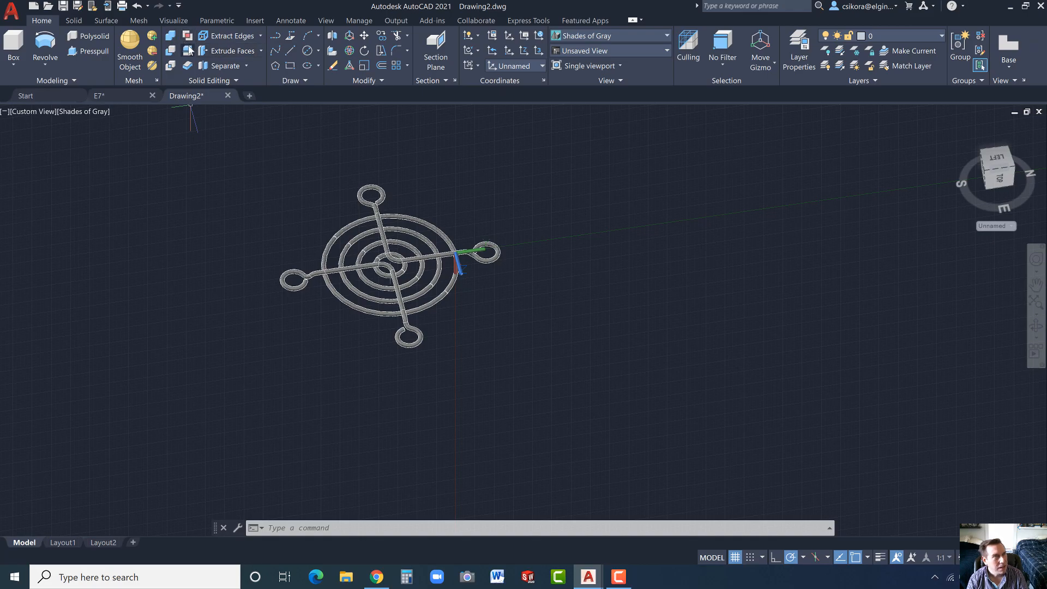
click(171, 40)
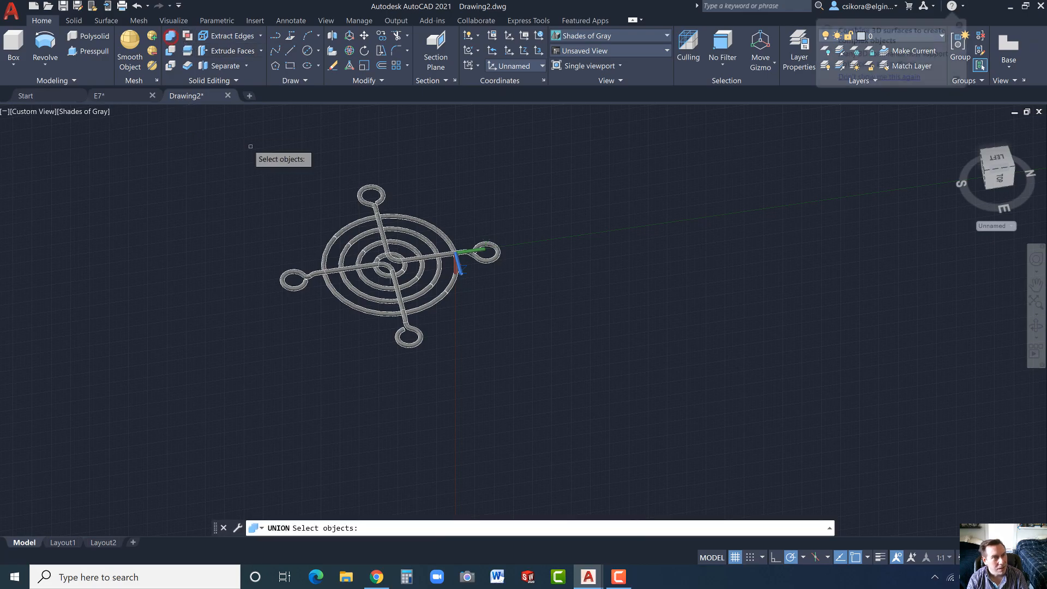
click(263, 172)
click(518, 374)
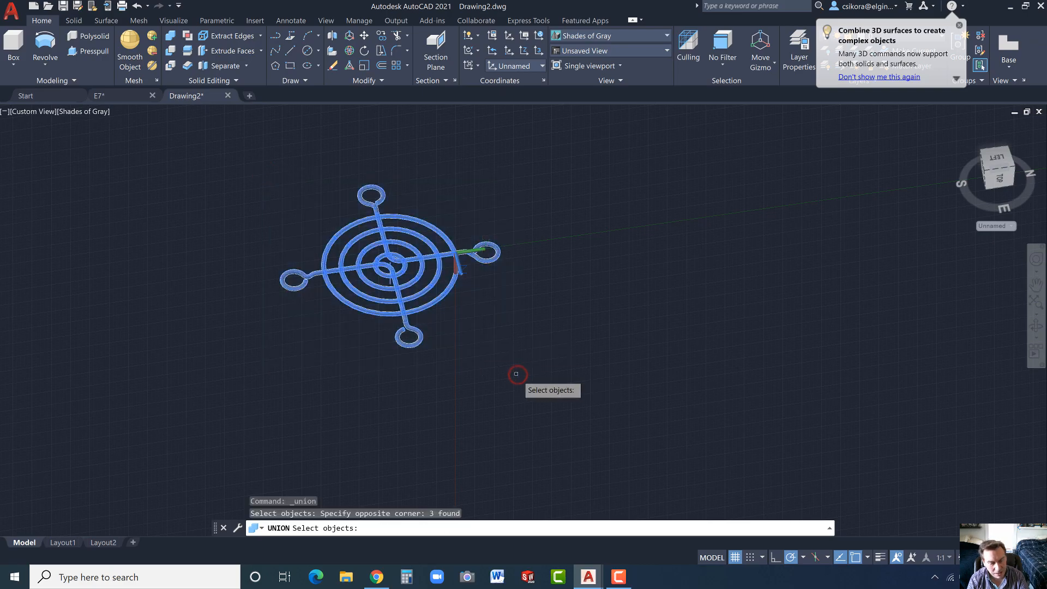
key(Return)
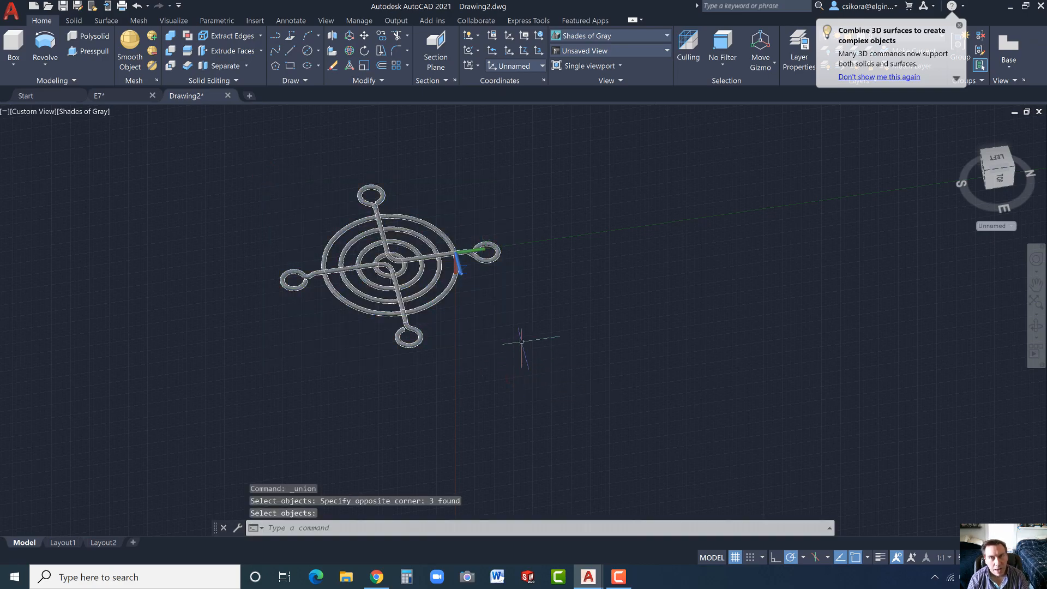
- Switch the visual style to Realistic and view the finished guard from an oblique angle
click(633, 34)
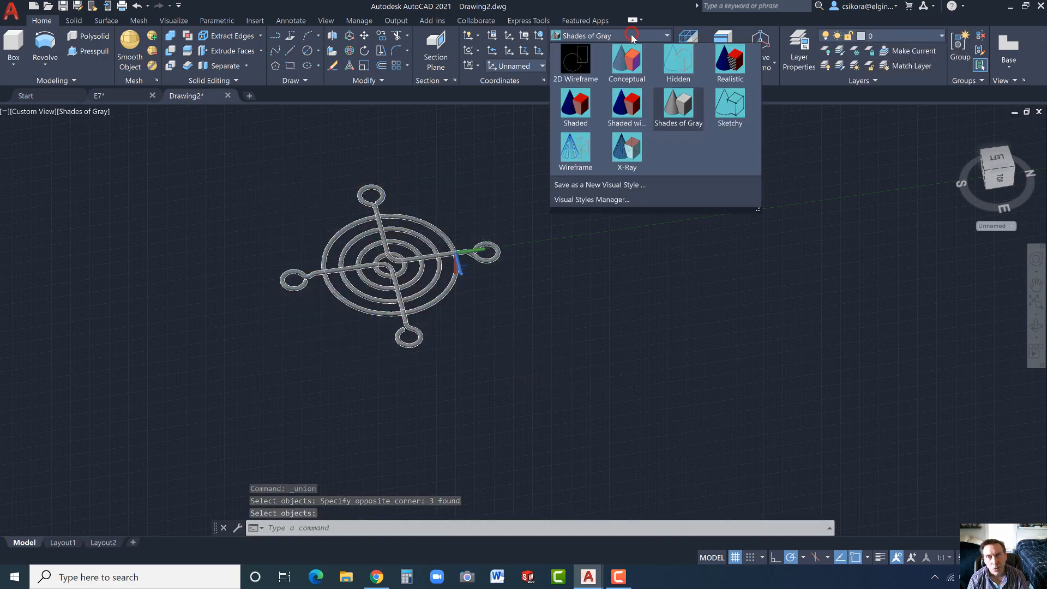
click(730, 60)
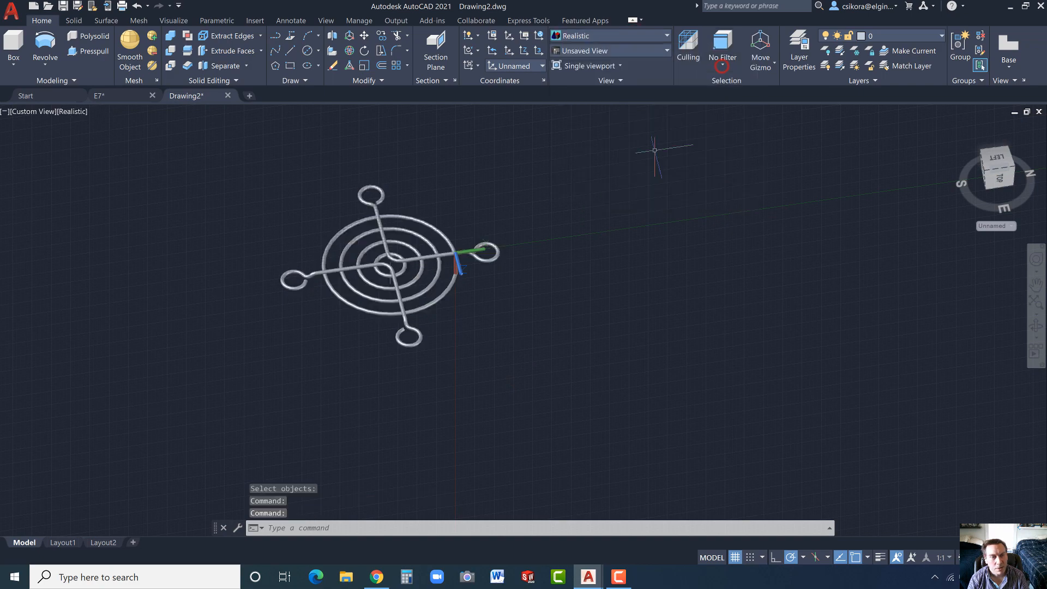
scroll(373, 246, up, 4)
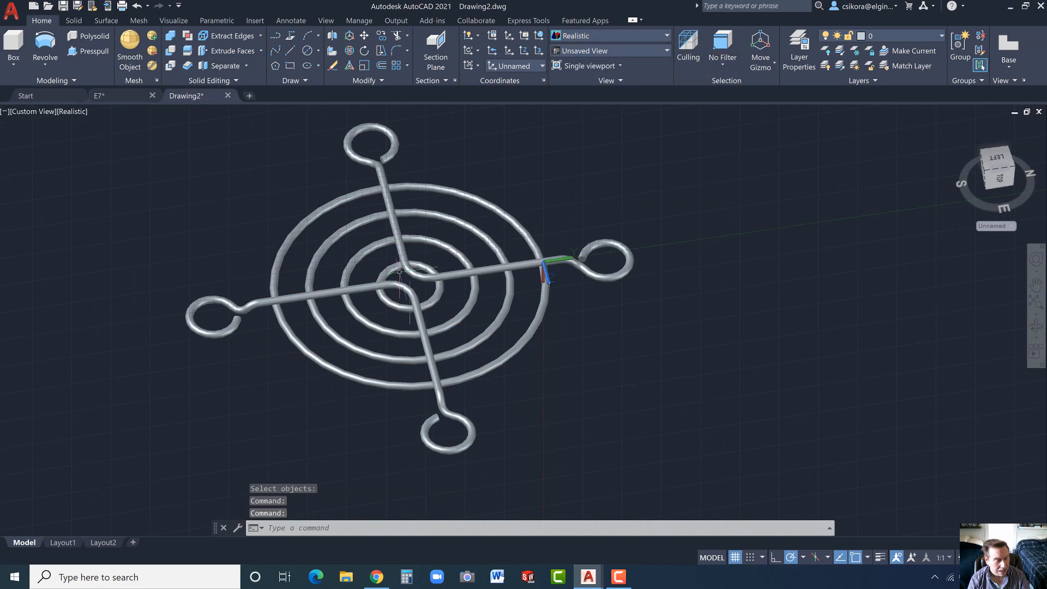
shift+middle_drag(401, 272, 488, 235)
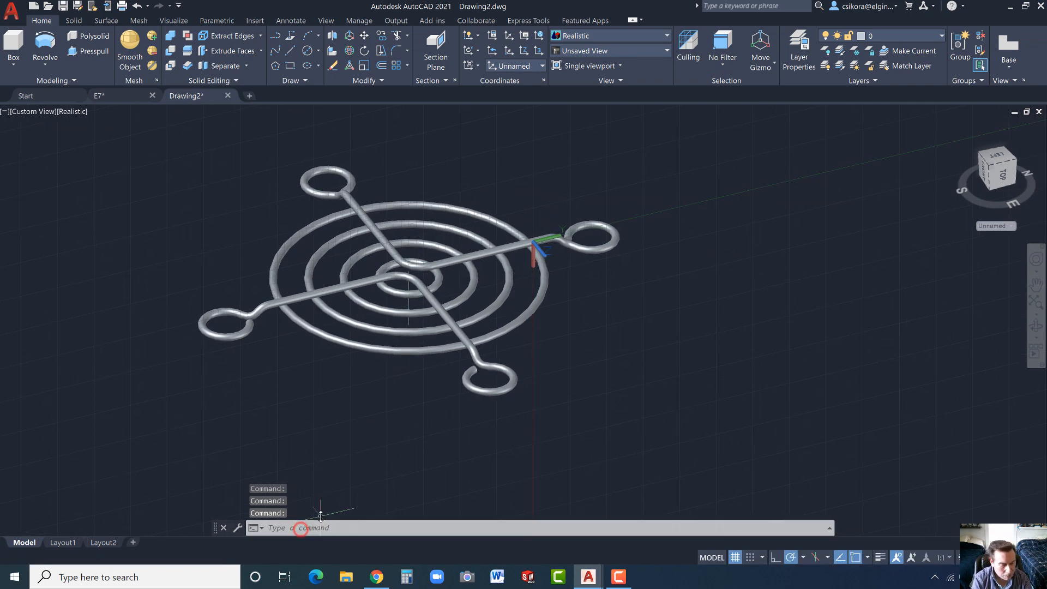
- Turn on perspective projection by setting the PERSPECTIVE variable to 1
text(pers)
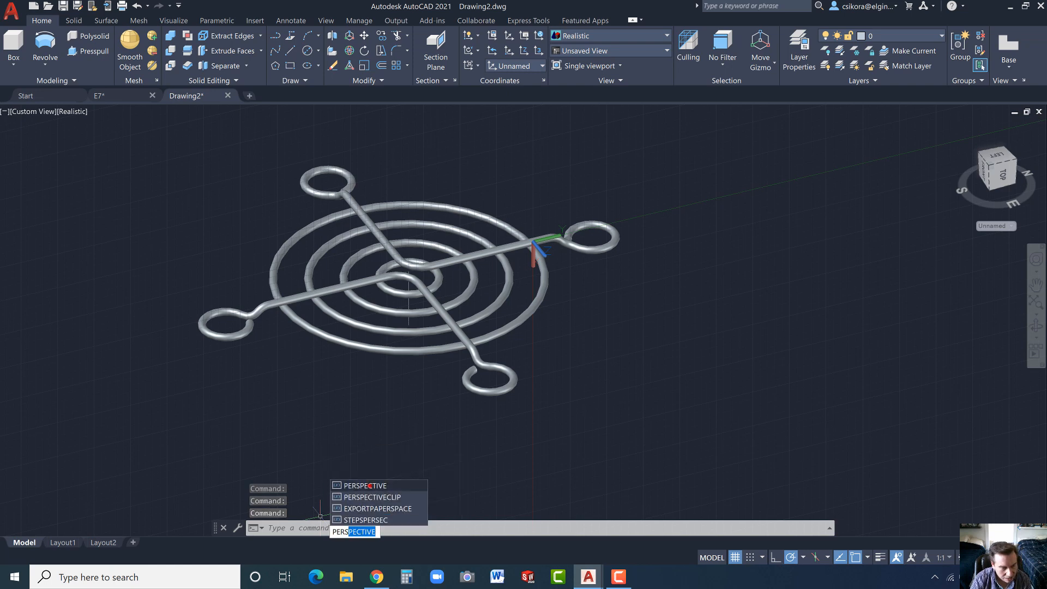
click(369, 485)
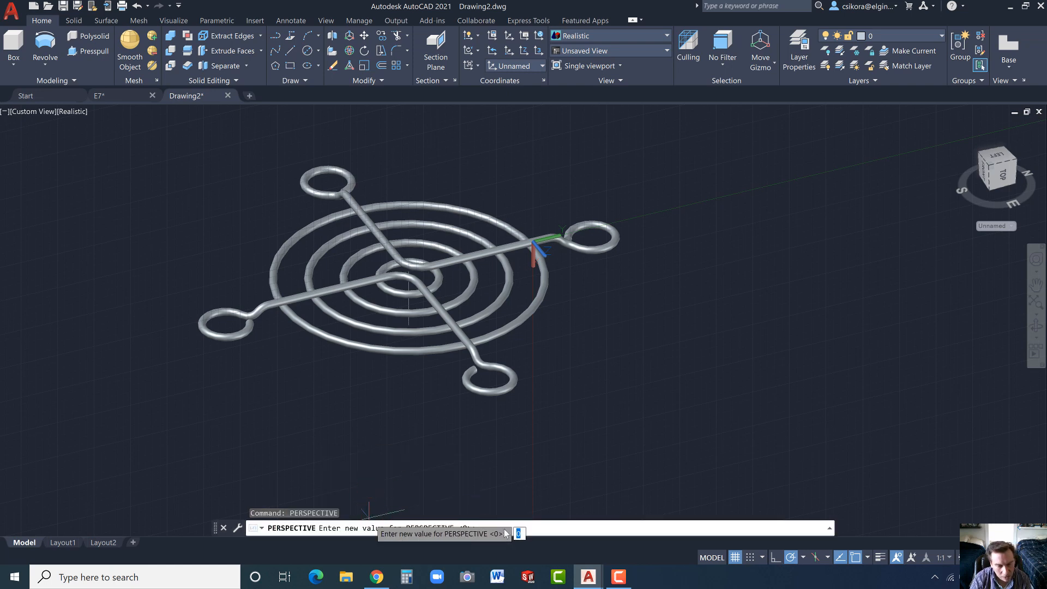
text(1)
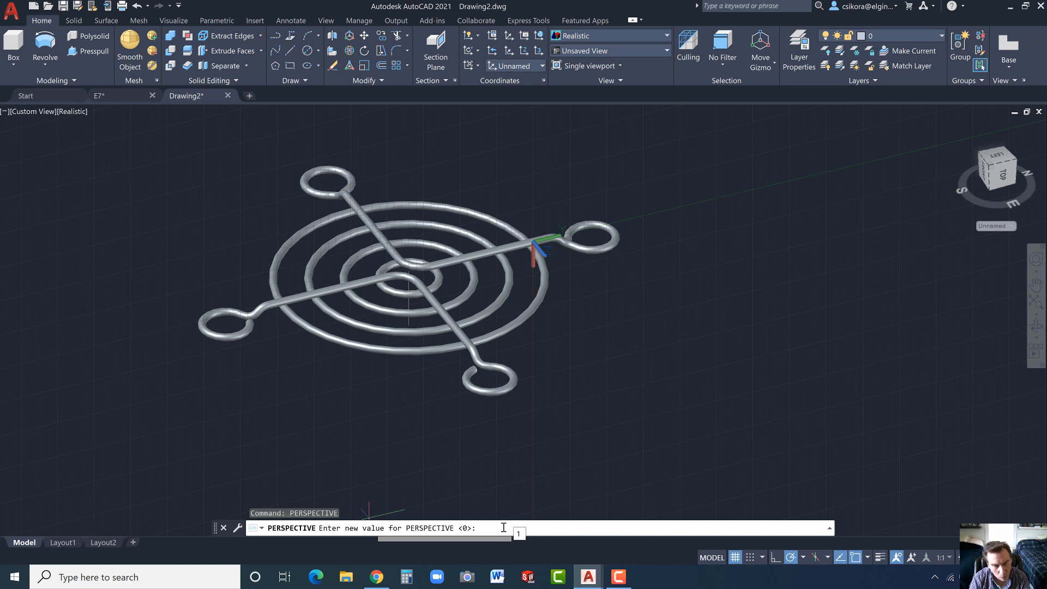
key(Return)
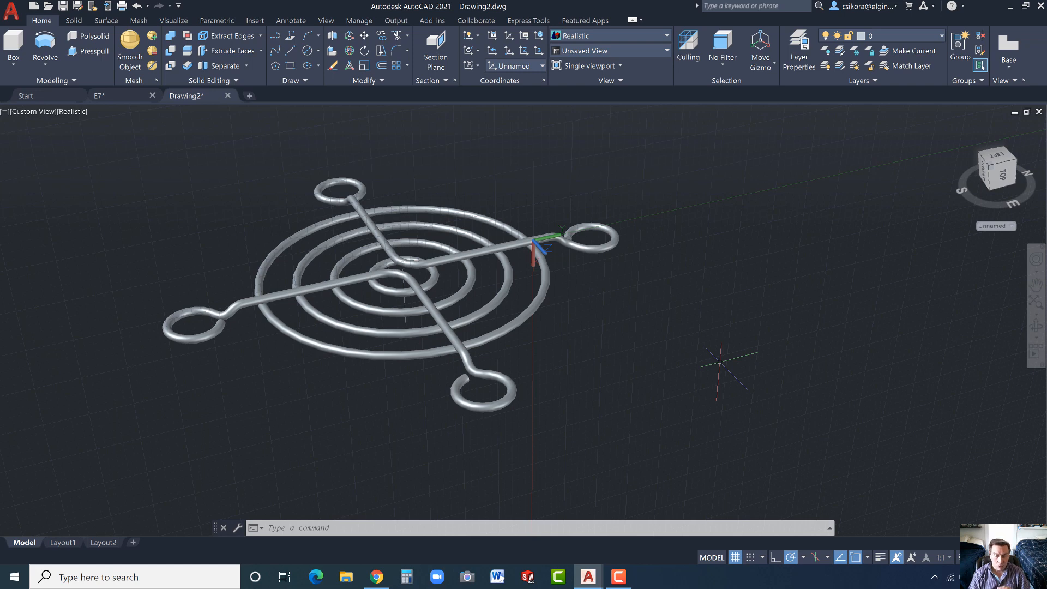
click(618, 577)
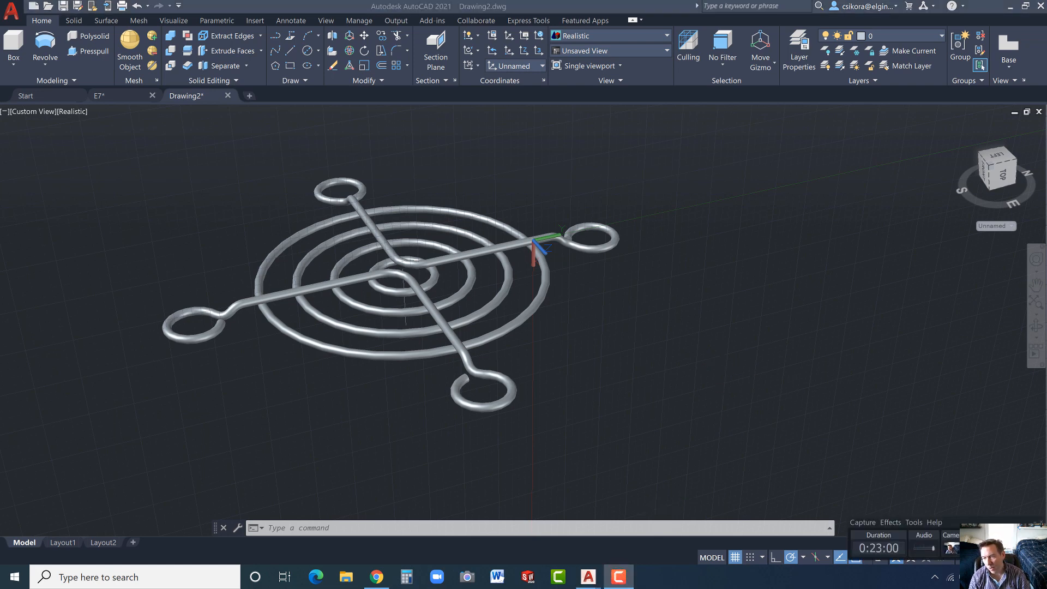